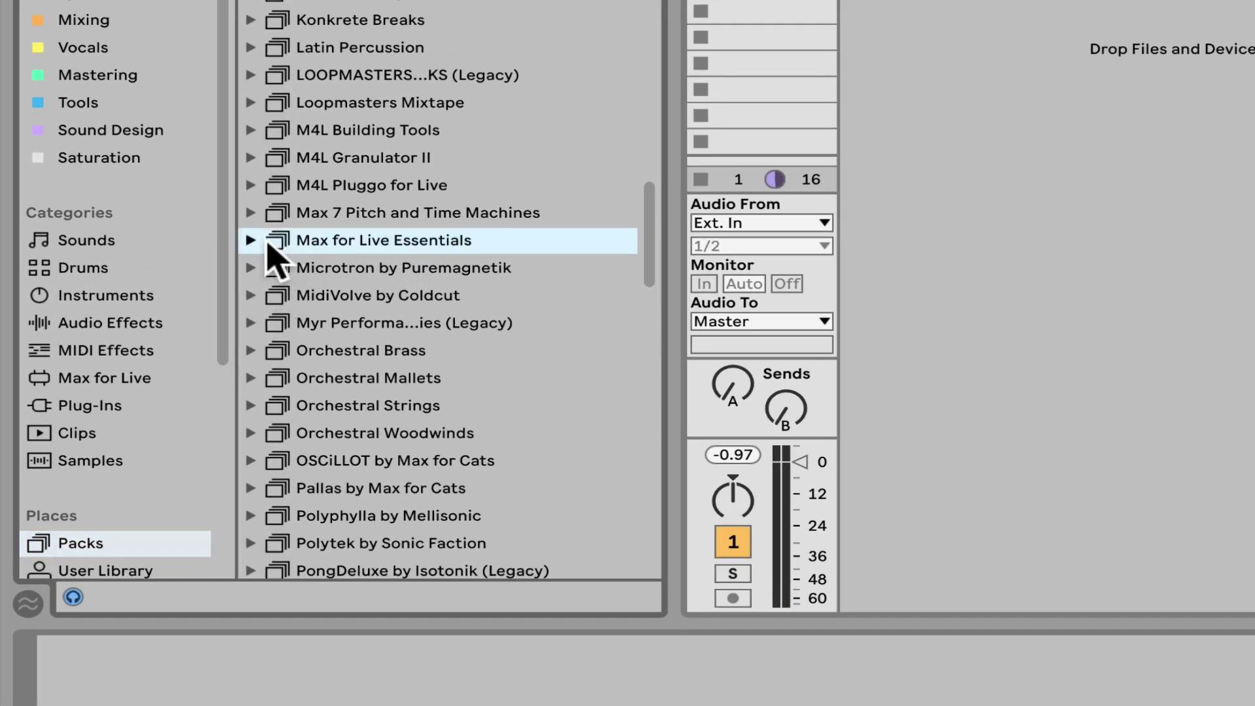
Drag Buffer Shuffler 2.0 from Max for Live Essentials > Max Audio Effect > Buffer Shuffler onto the Drum and Bass track.
click(255, 240)
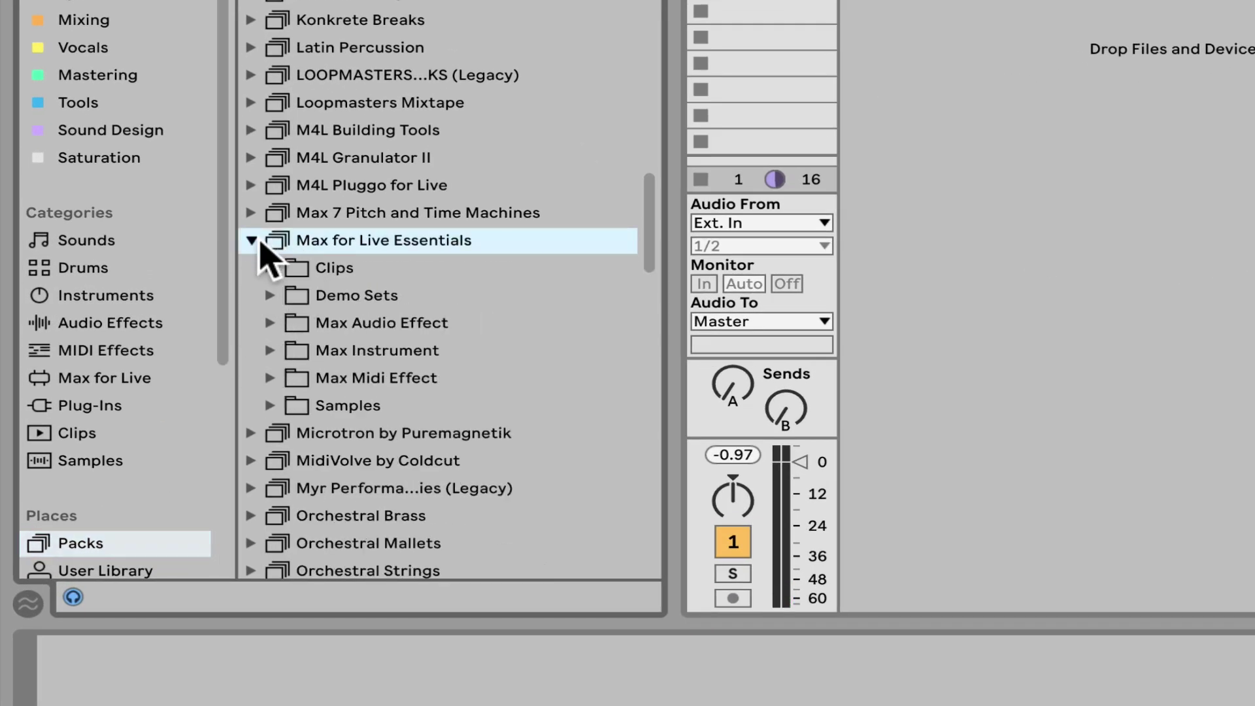
click(270, 323)
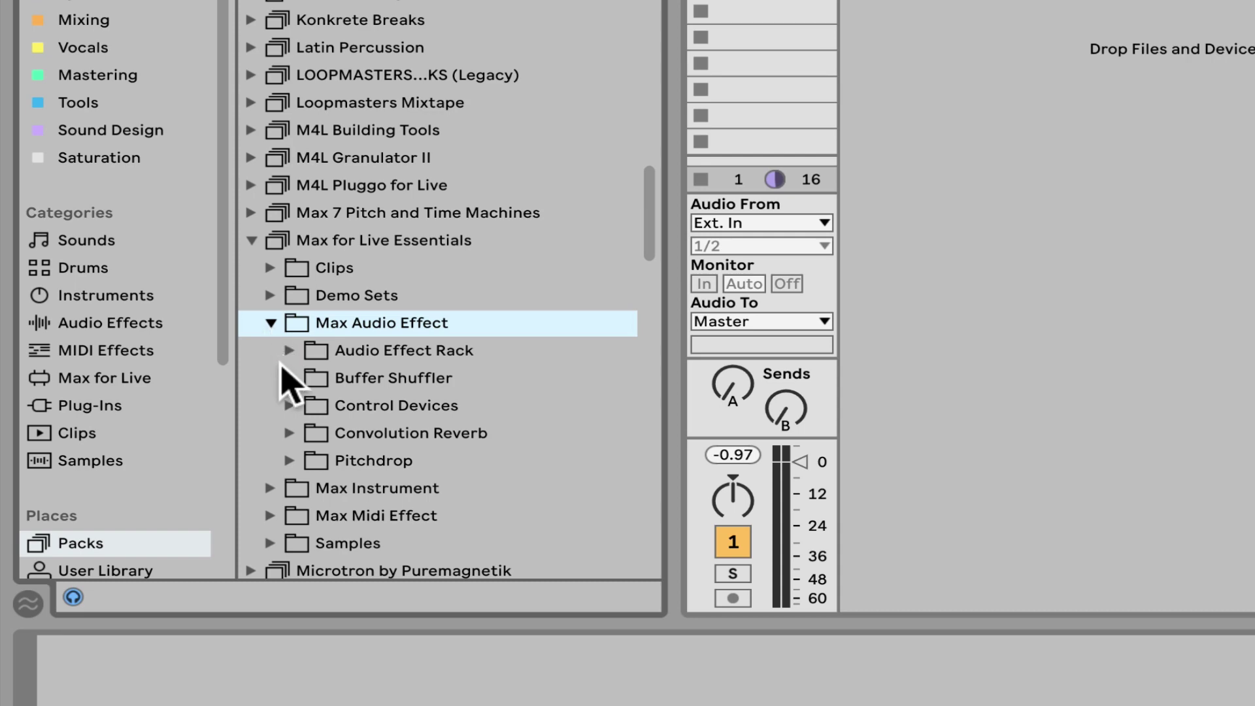
click(288, 378)
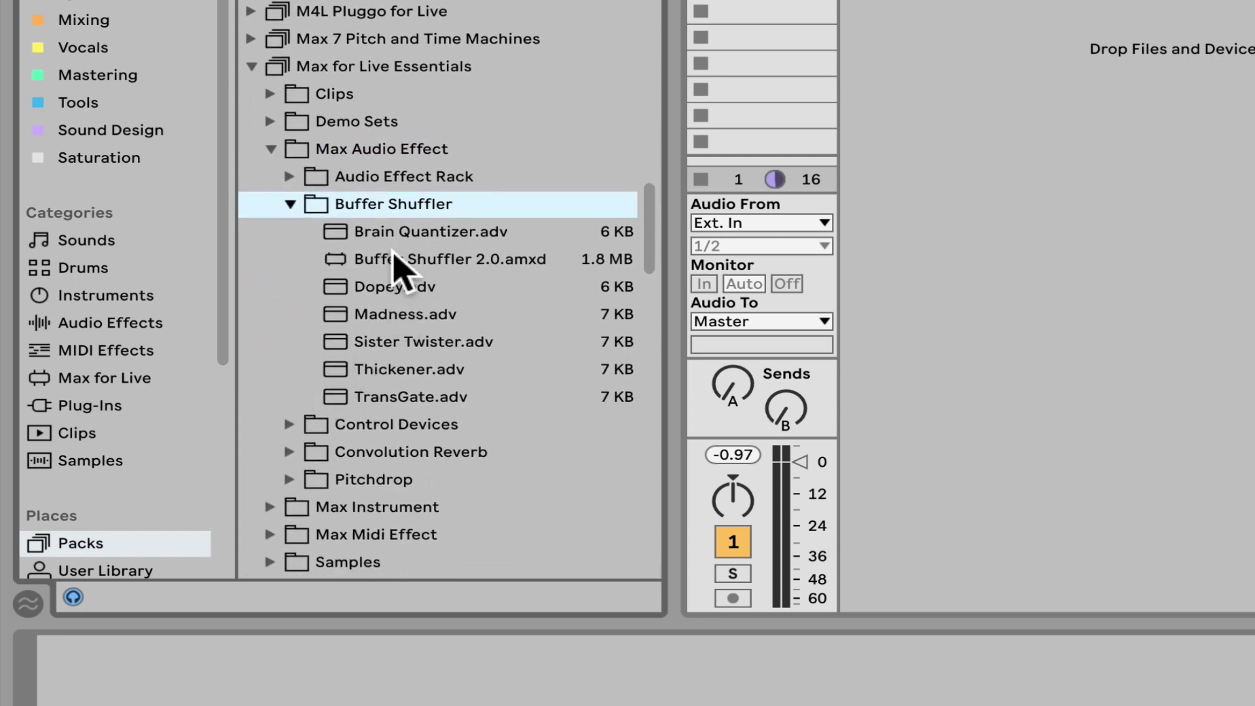
click(418, 262)
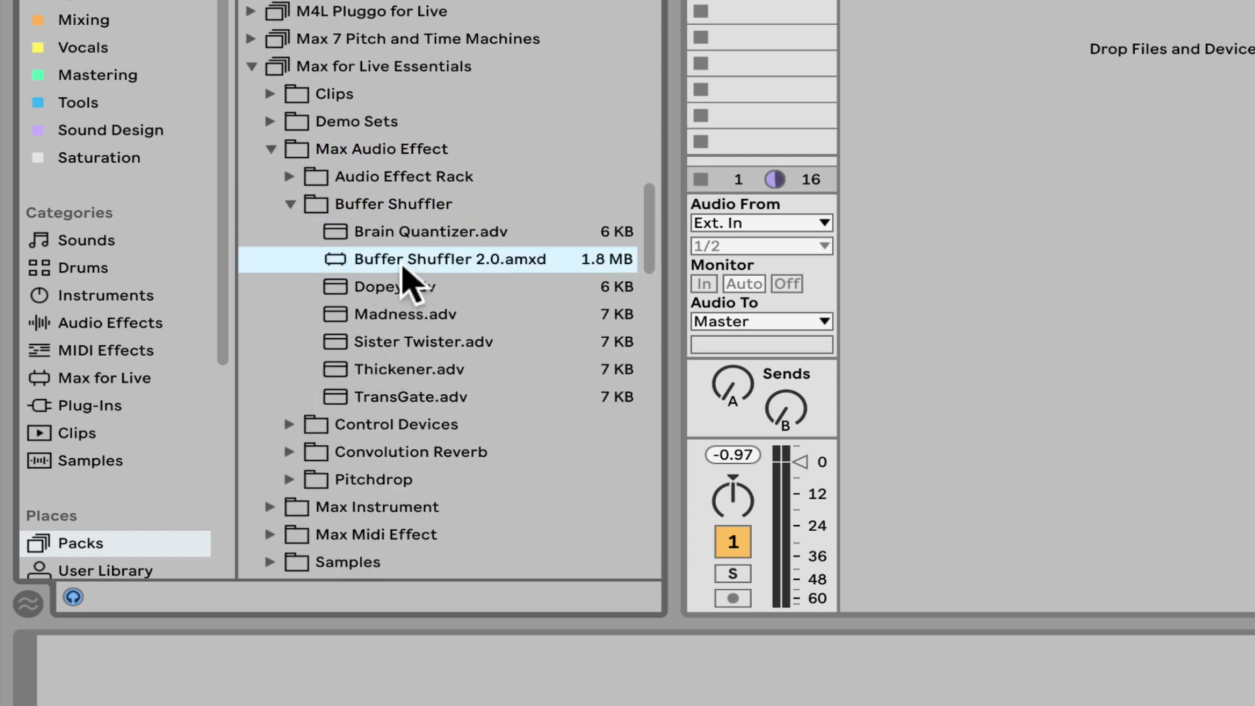
drag(402, 265, 710, 200)
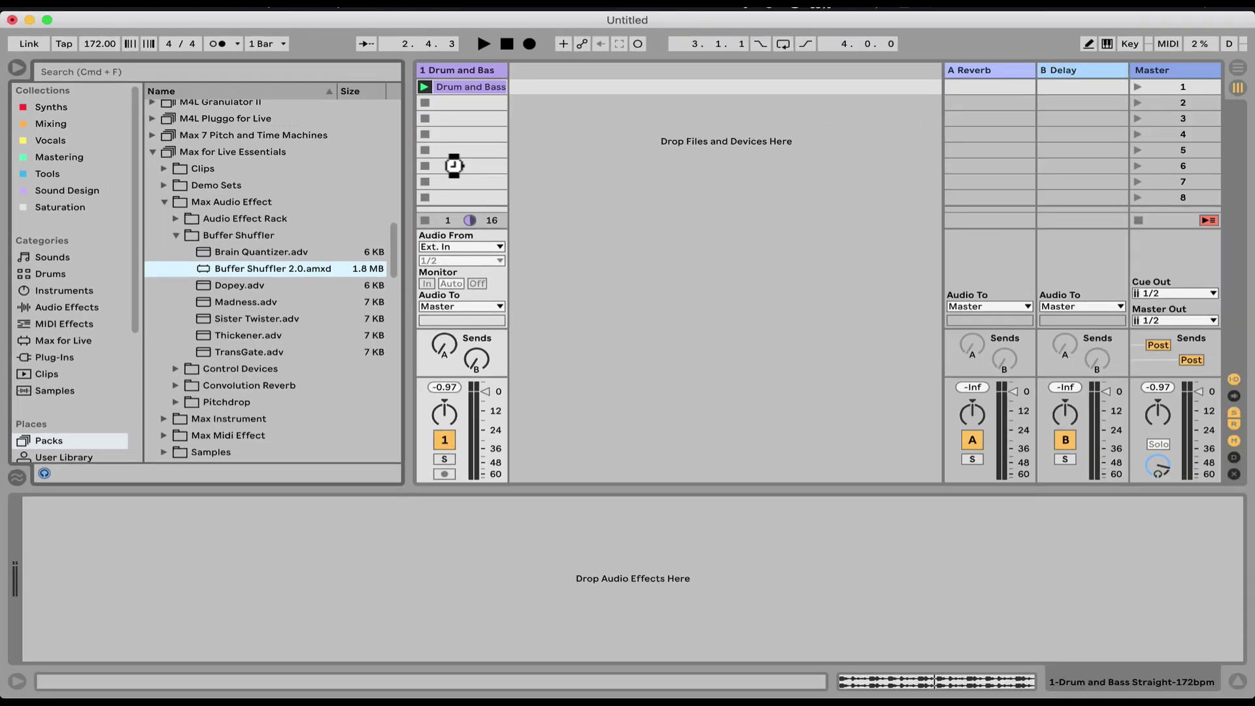
drag(453, 165, 454, 161)
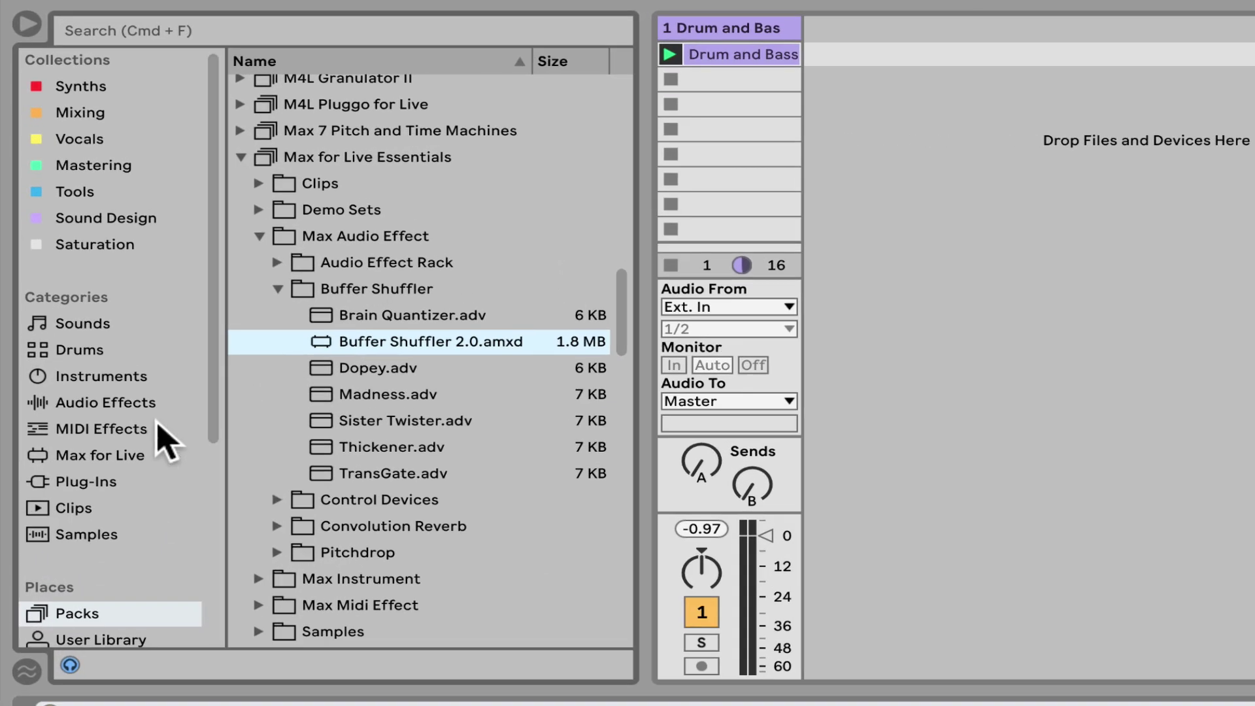
Search the browser for 'buffer' to locate Buffer Shuffler 2.0, then clear the search.
click(58, 337)
click(201, 30)
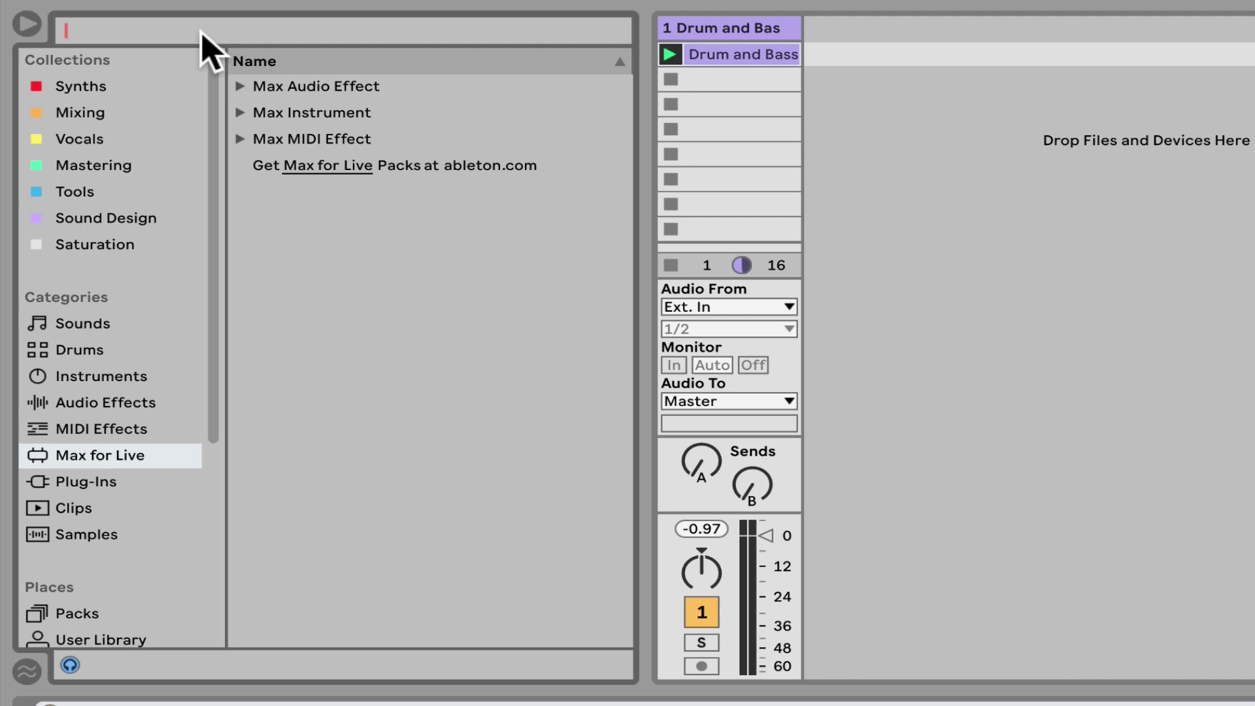
text(buffer)
key(Down)
key(Down)
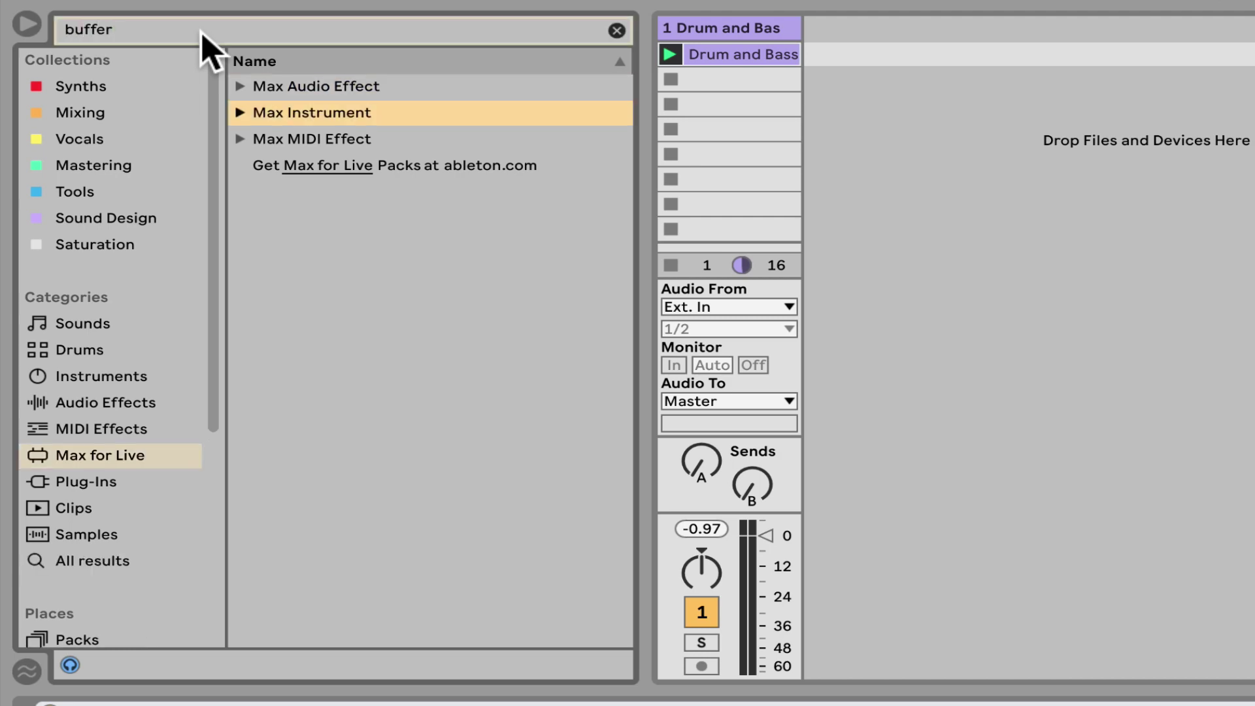
key(Up)
key(Right)
key(Down)
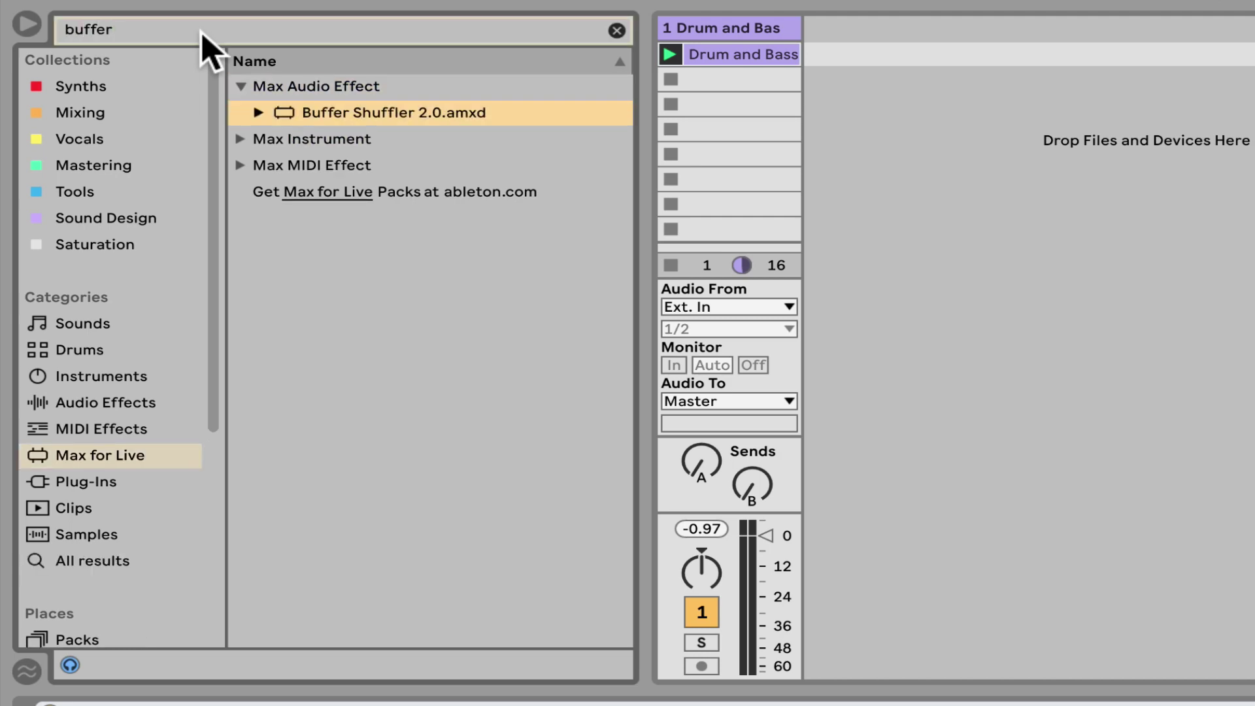
click(615, 31)
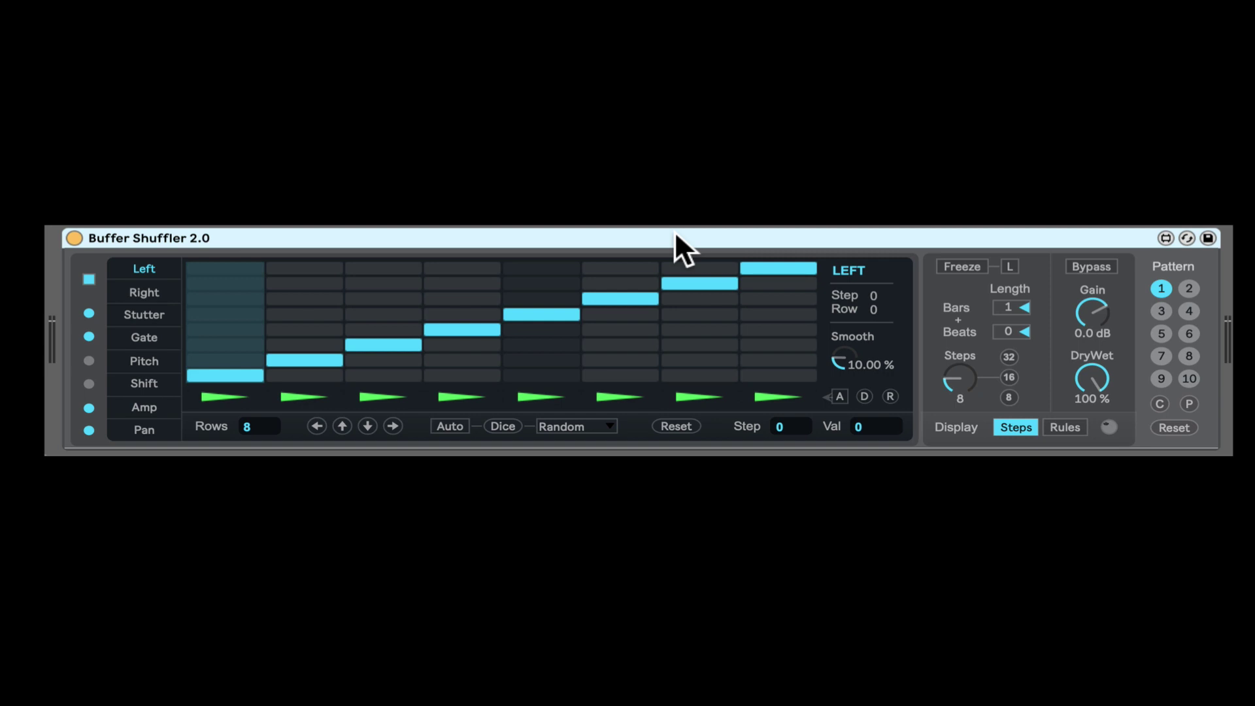
drag(386, 295, 512, 343)
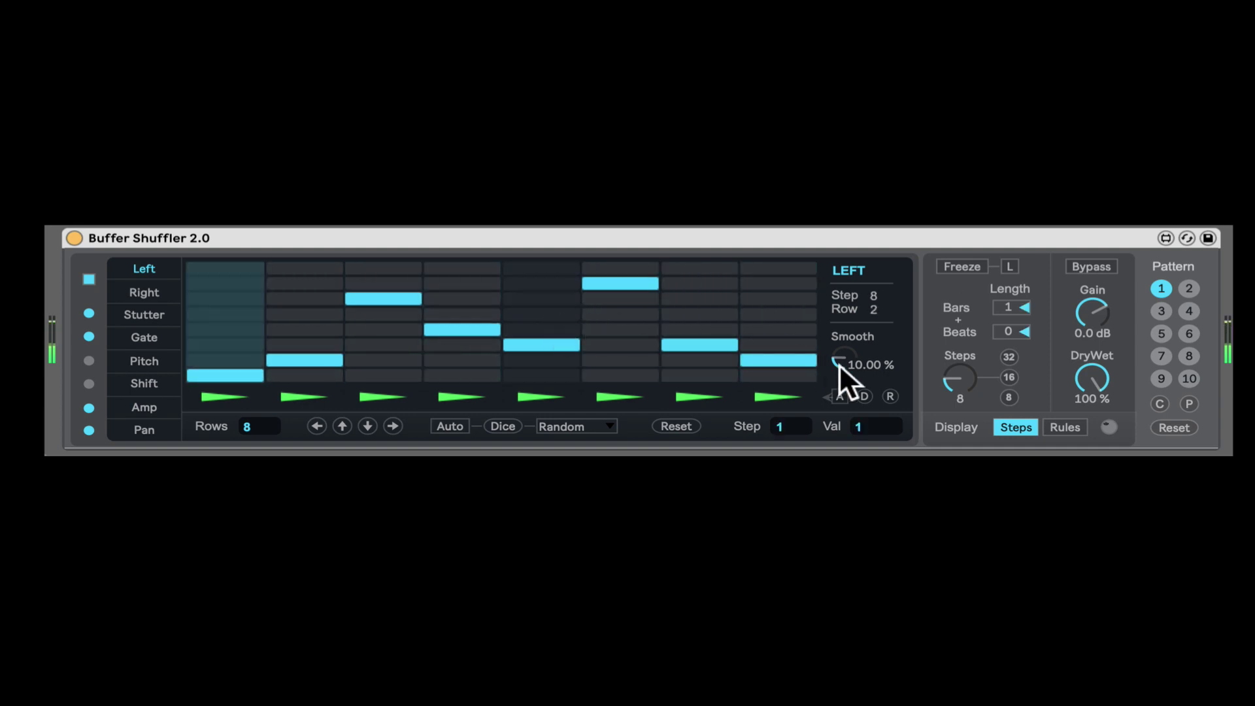
click(674, 425)
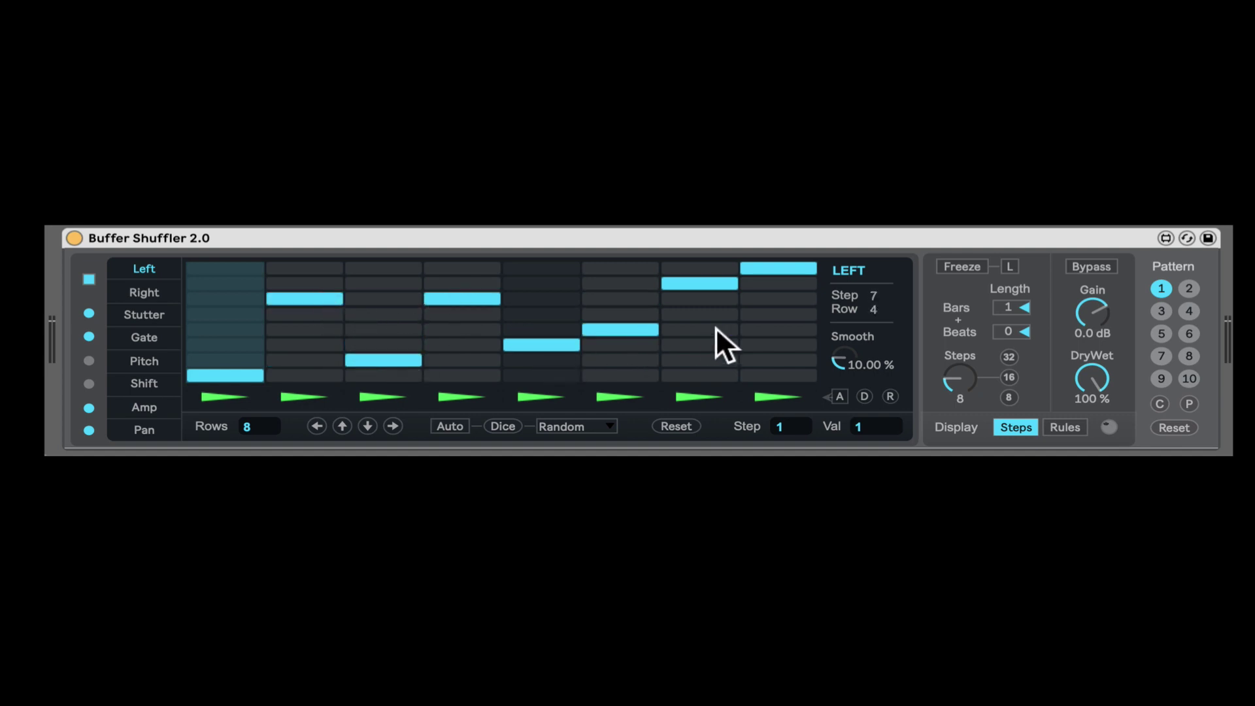
click(677, 425)
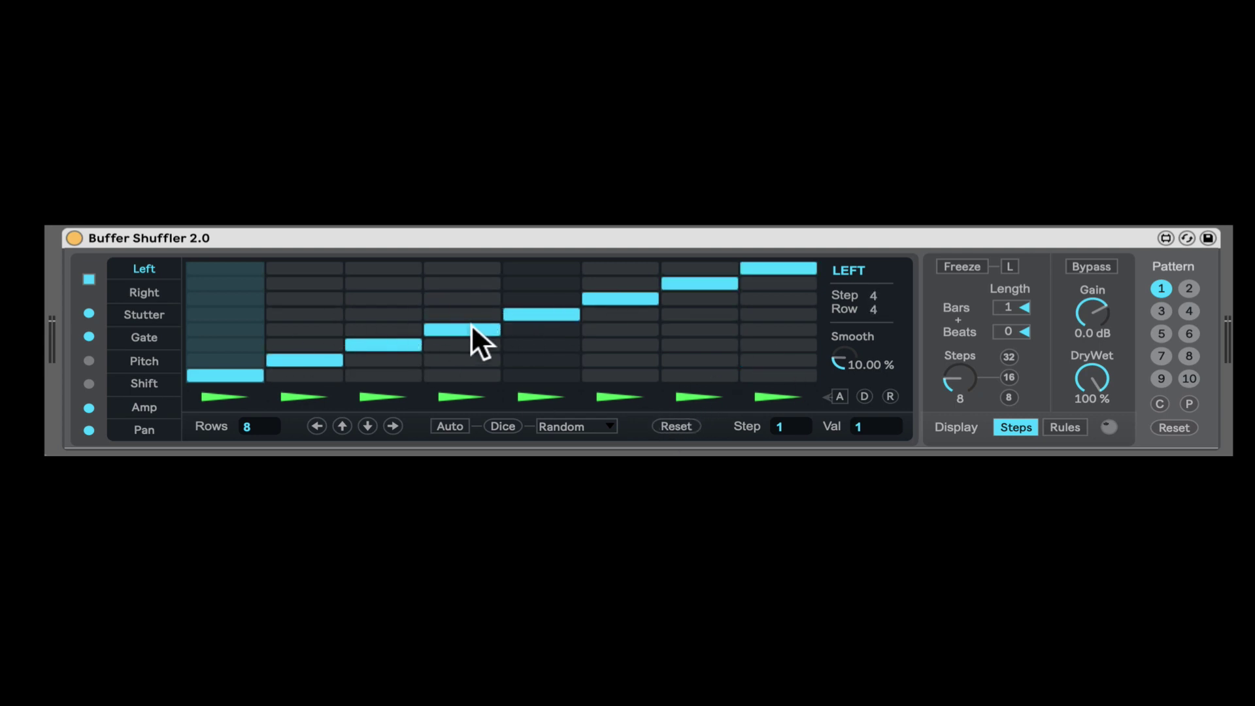
click(407, 303)
click(571, 347)
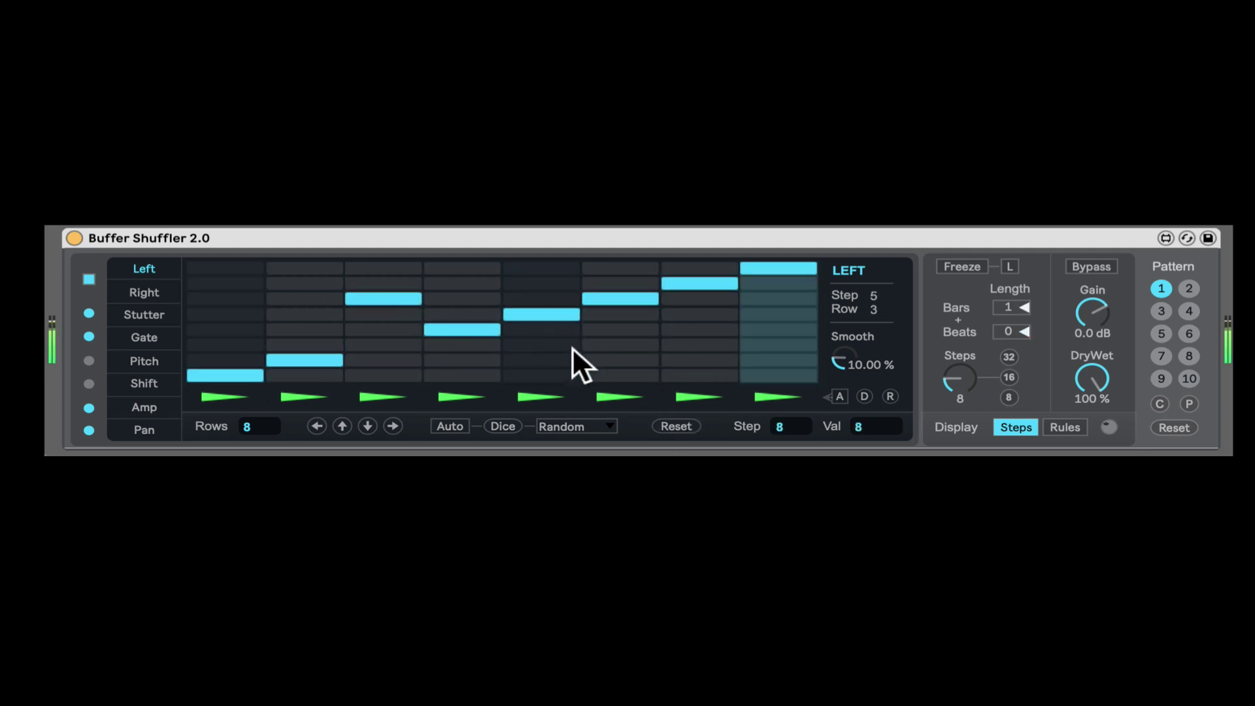
click(686, 346)
click(776, 374)
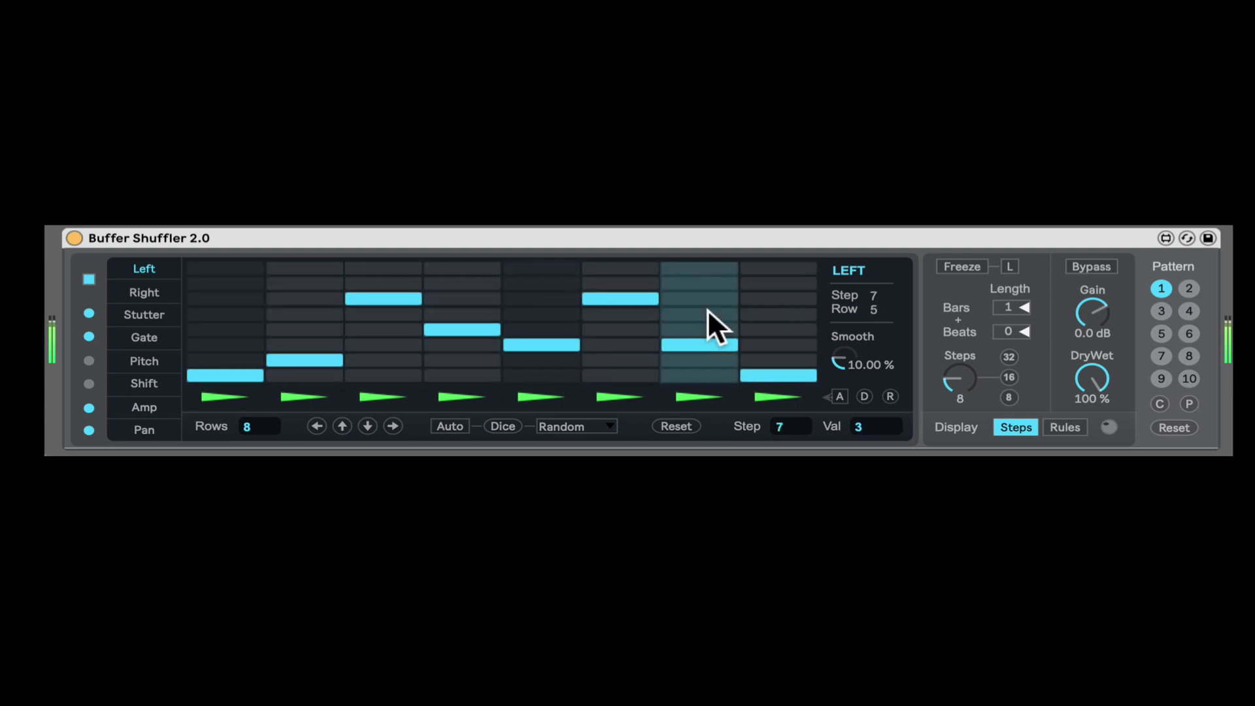
click(701, 373)
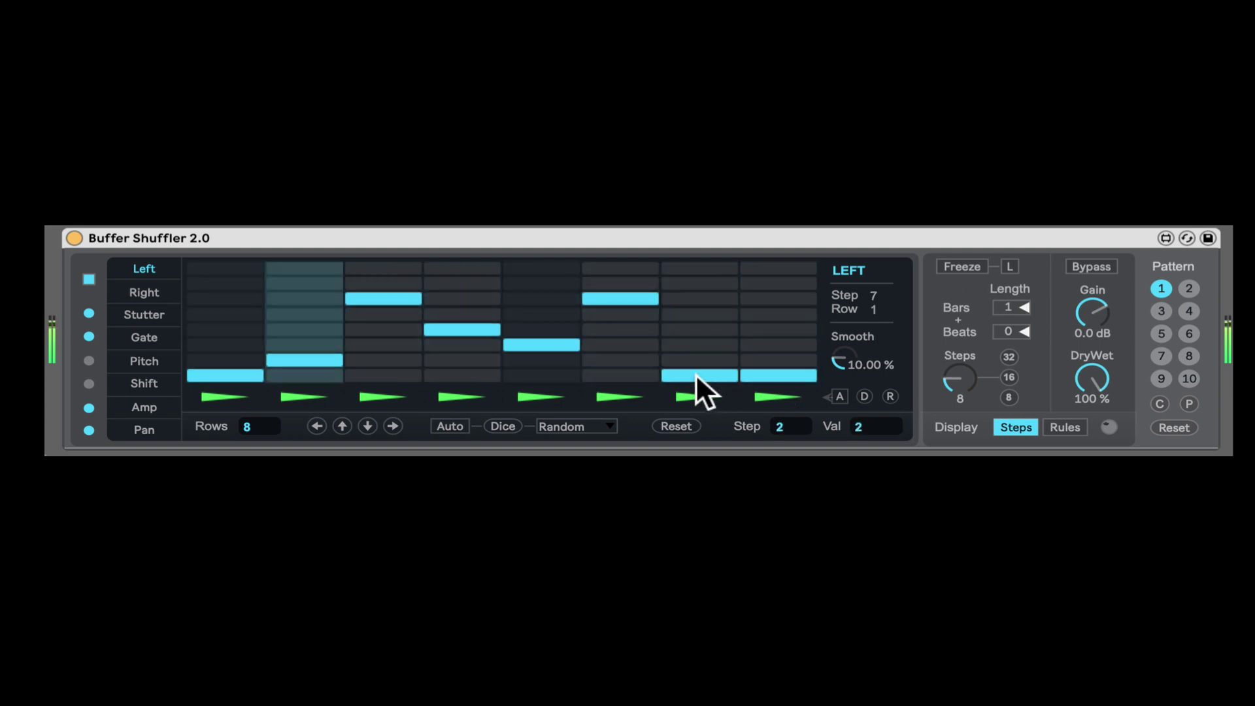
drag(695, 374, 339, 376)
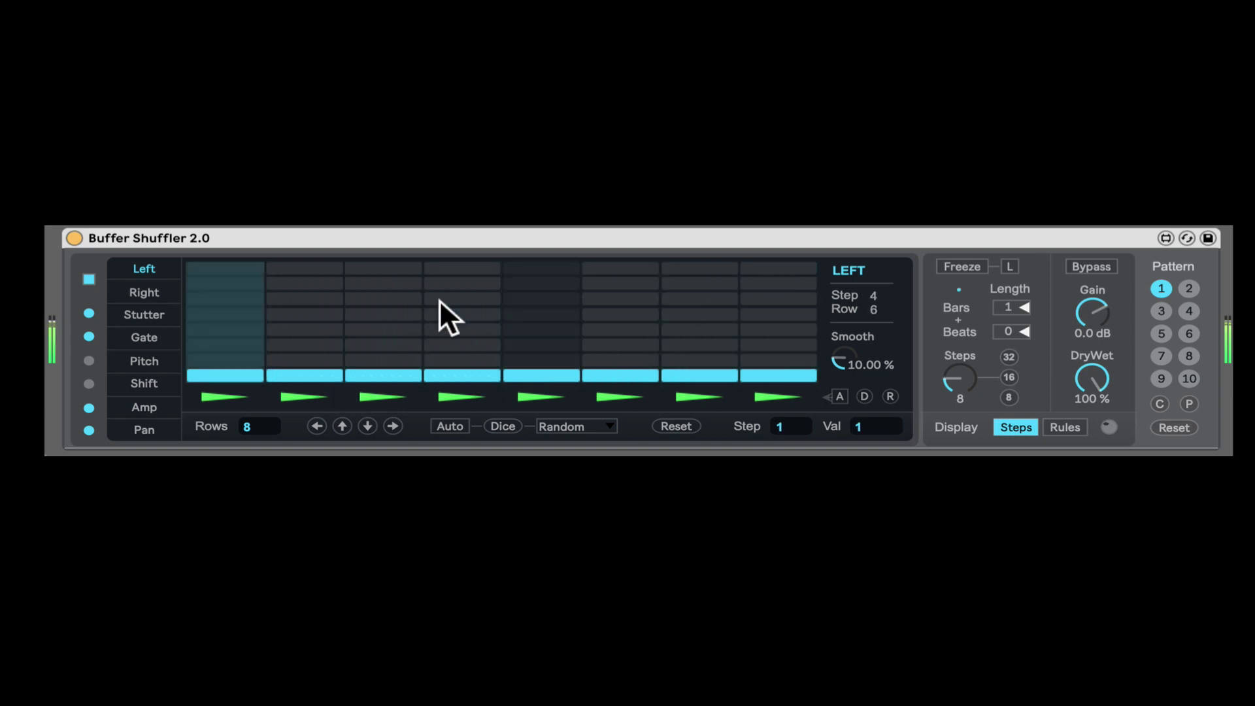
click(302, 360)
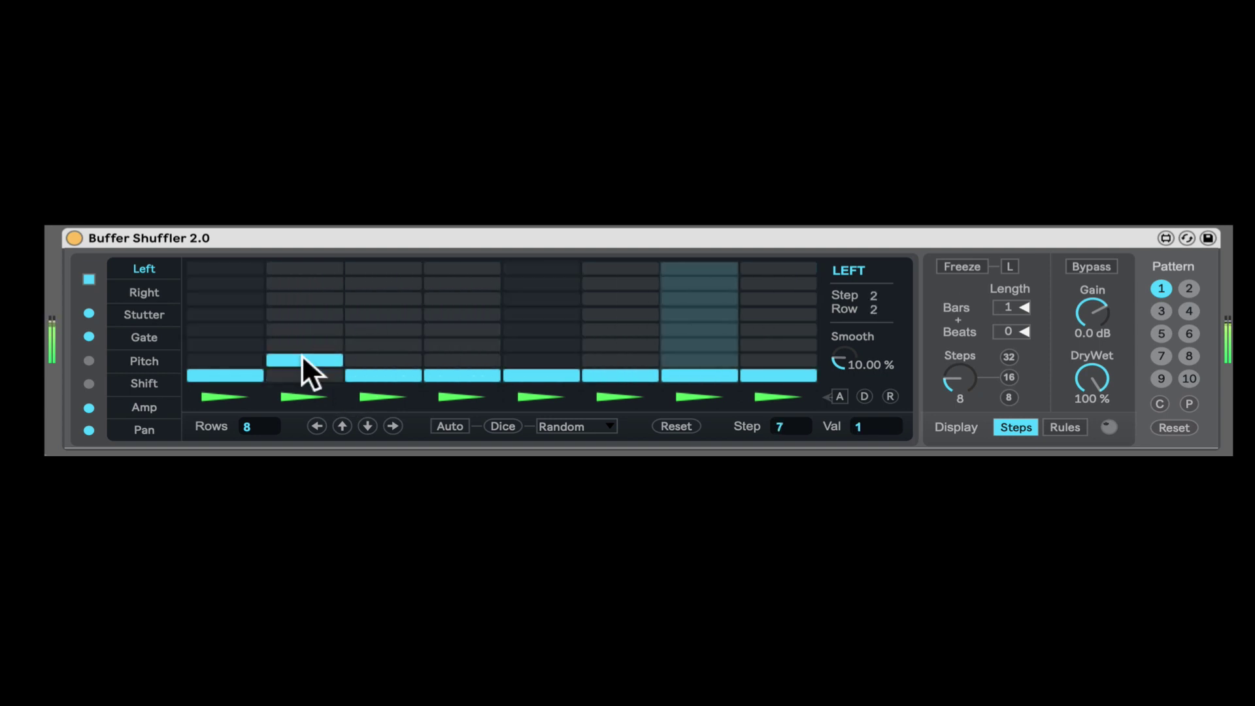
click(697, 423)
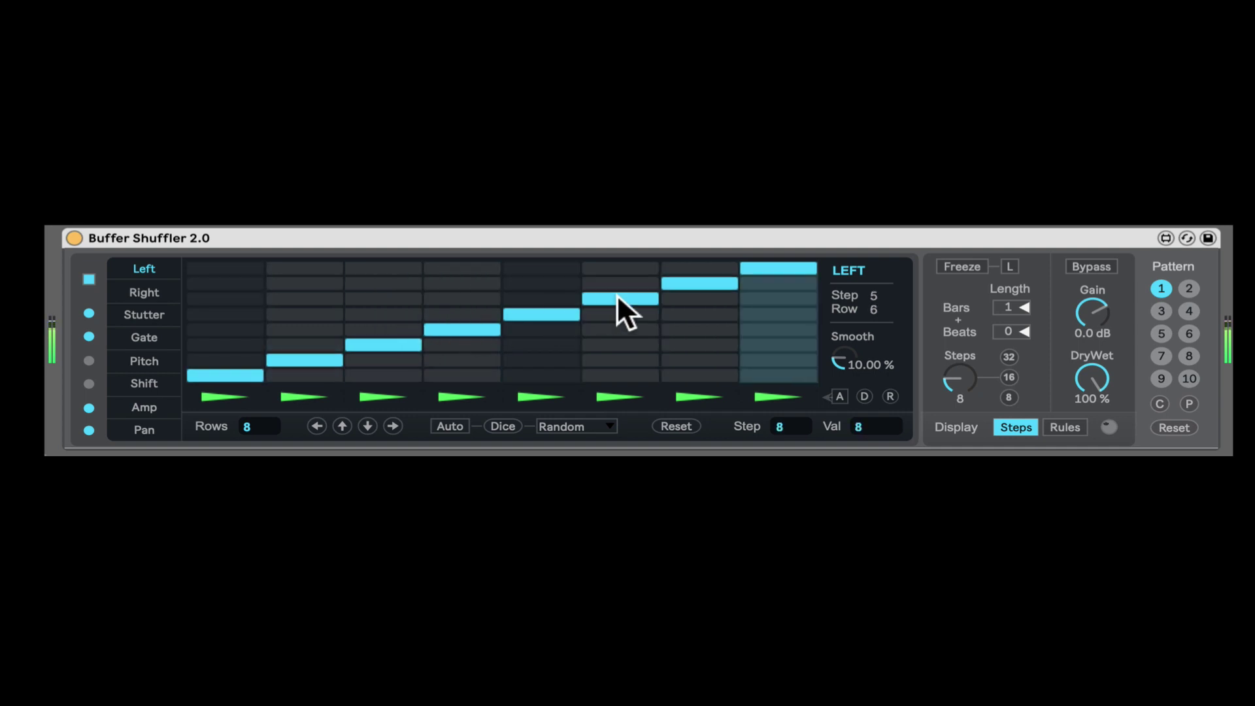
click(383, 394)
click(549, 392)
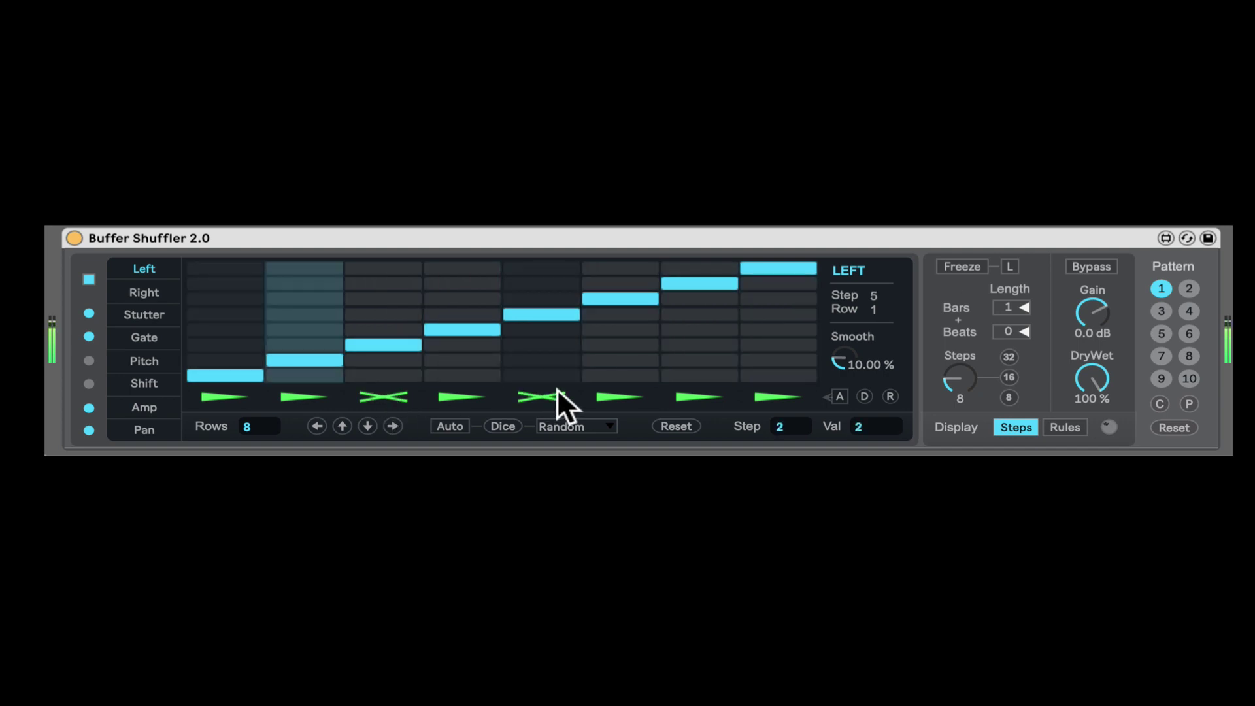
click(547, 393)
click(383, 394)
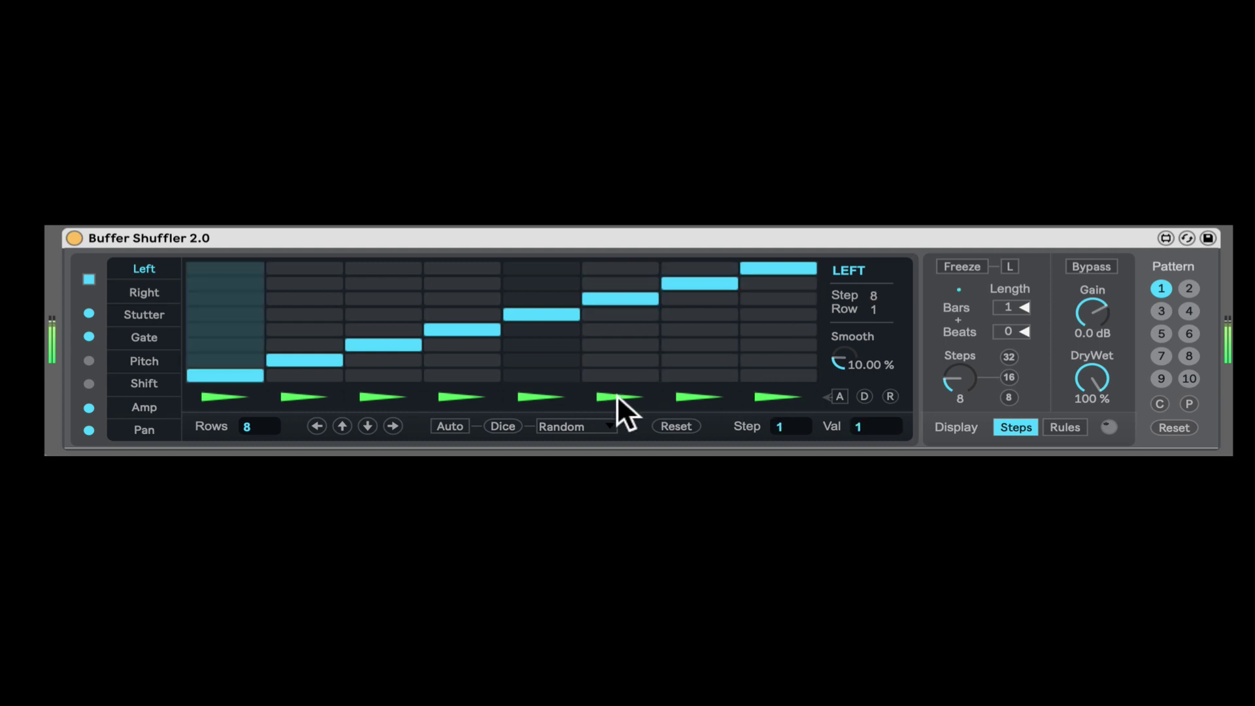
click(566, 395)
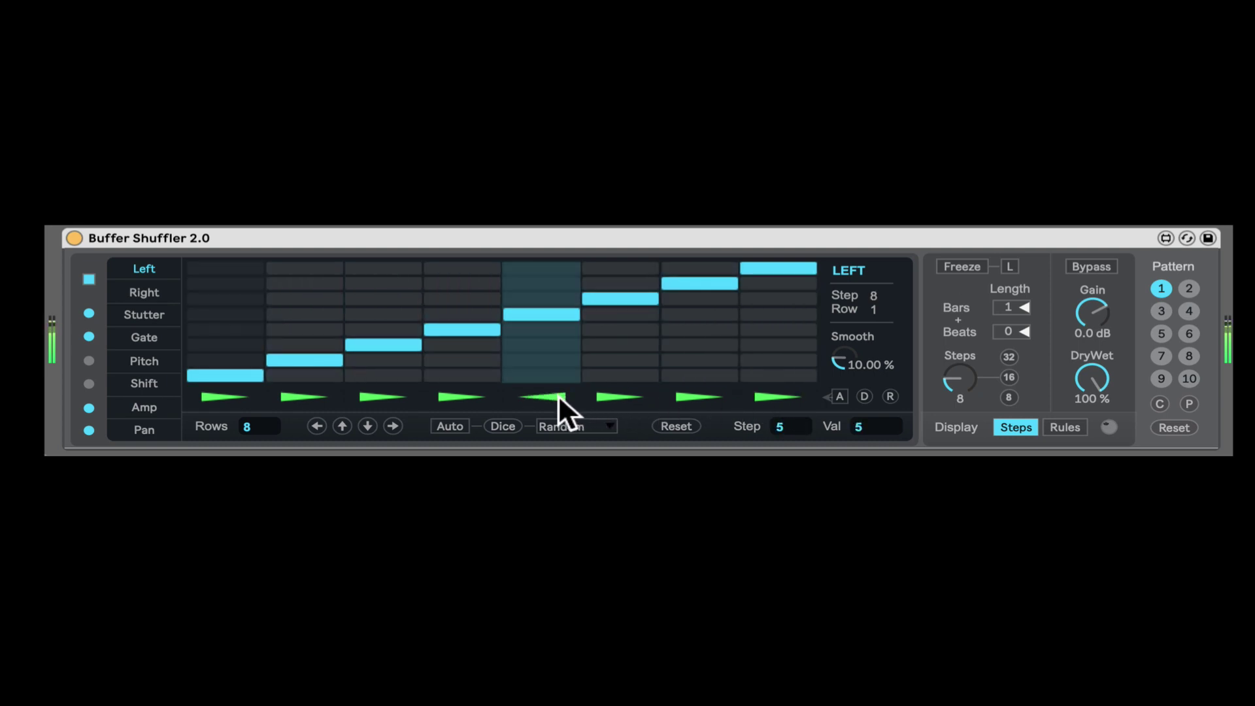
click(558, 394)
click(558, 394)
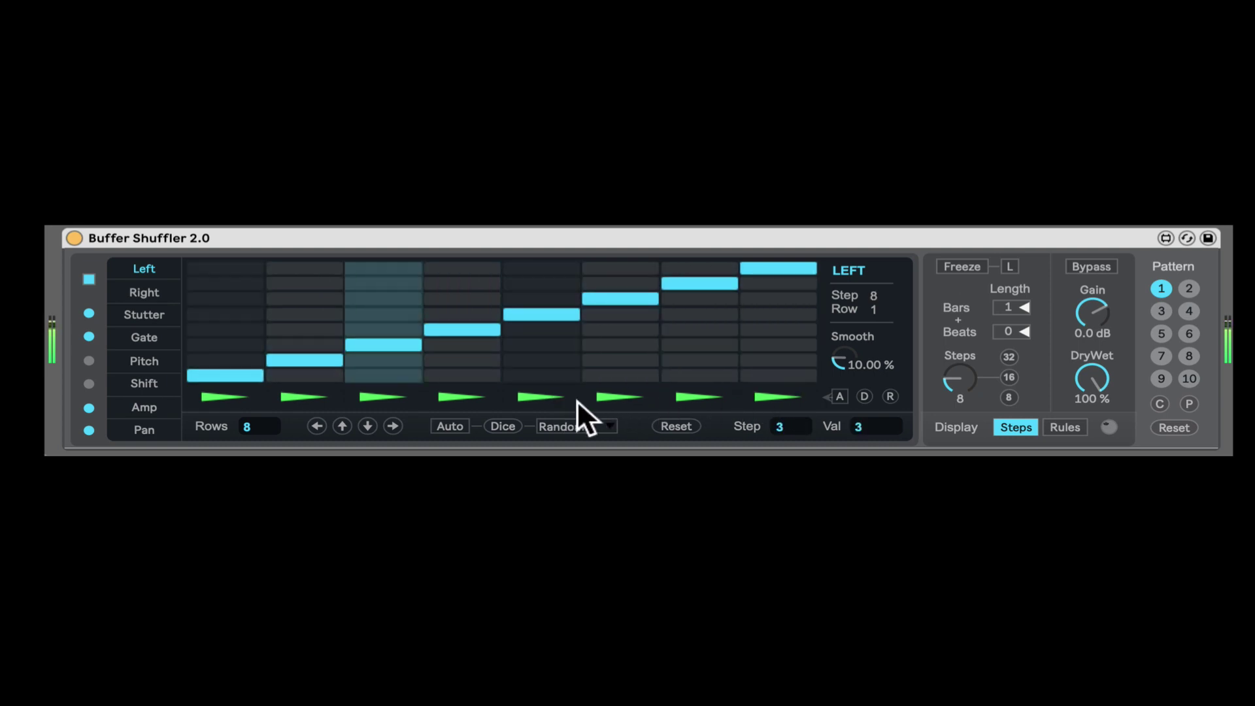
click(864, 396)
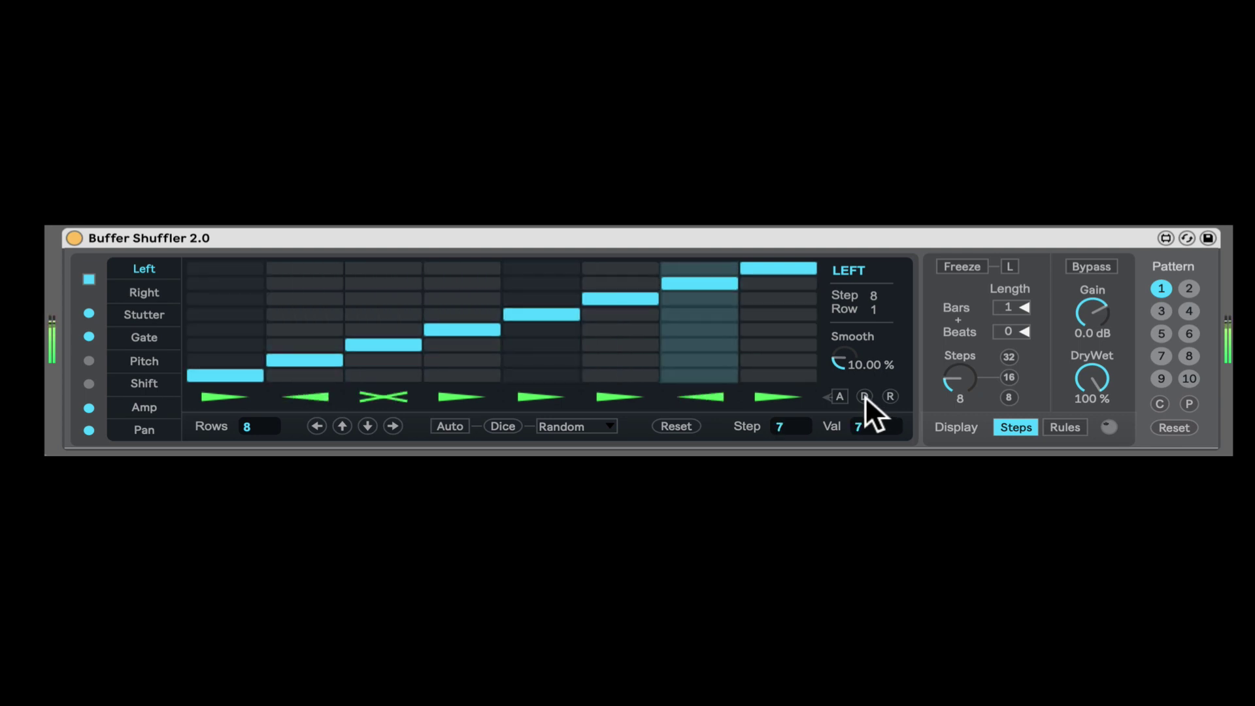
click(865, 395)
click(841, 393)
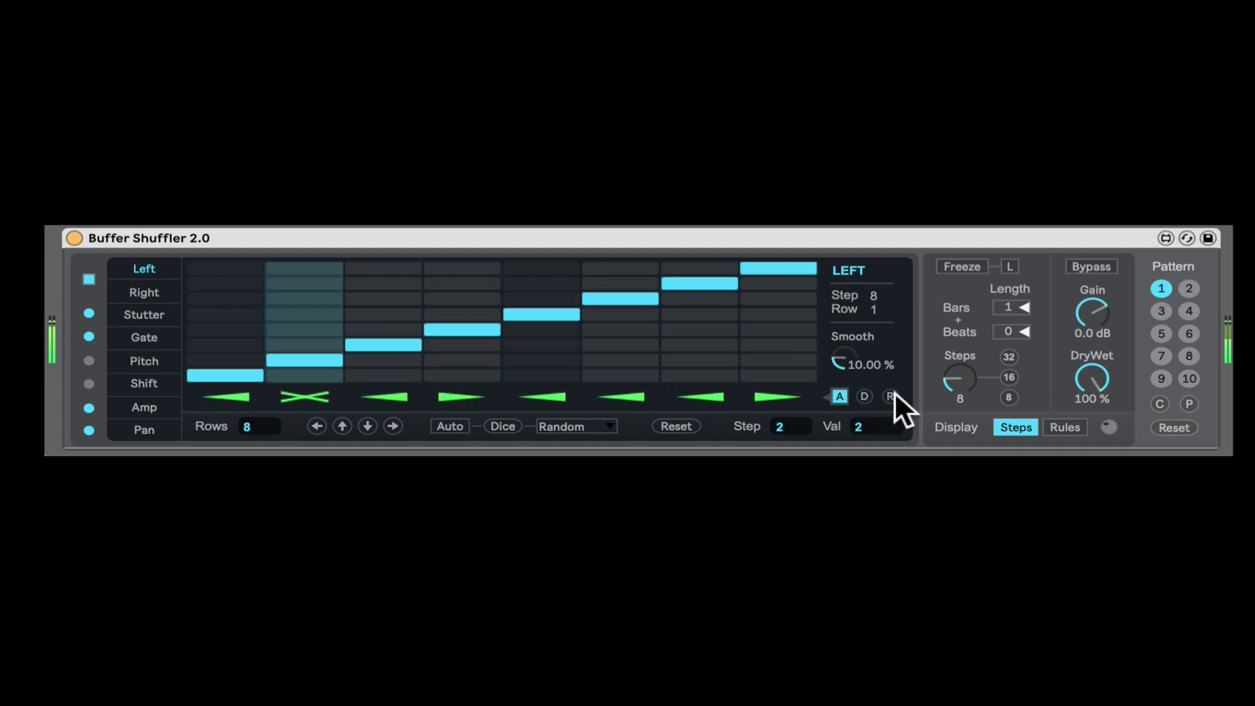
click(840, 395)
click(865, 396)
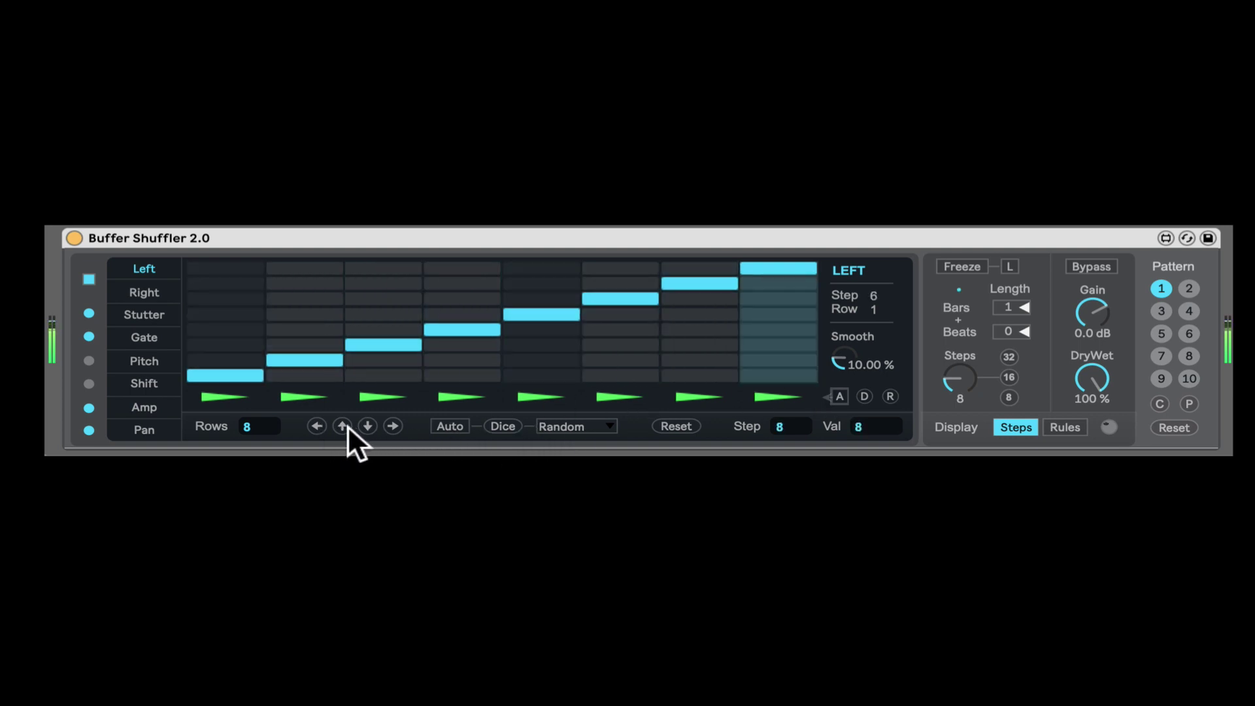
Rotate the Left step pattern three steps left and shift it up three rows.
click(316, 423)
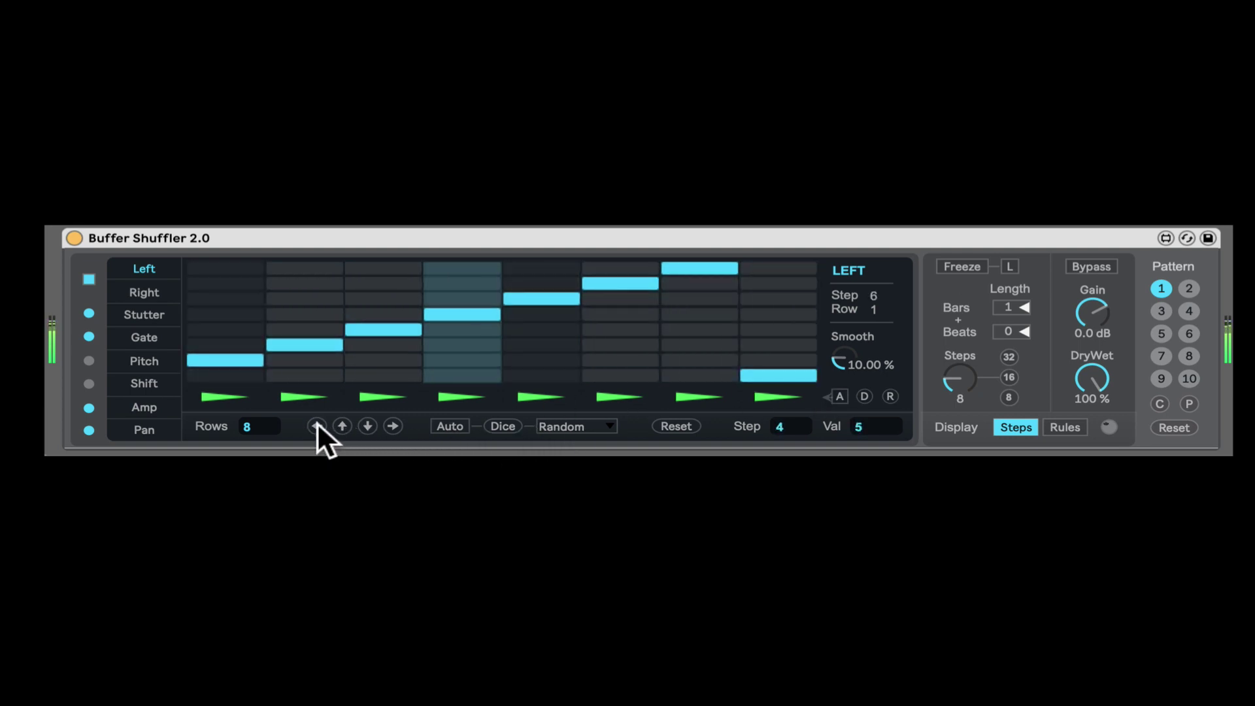
click(316, 423)
click(316, 423)
click(316, 423)
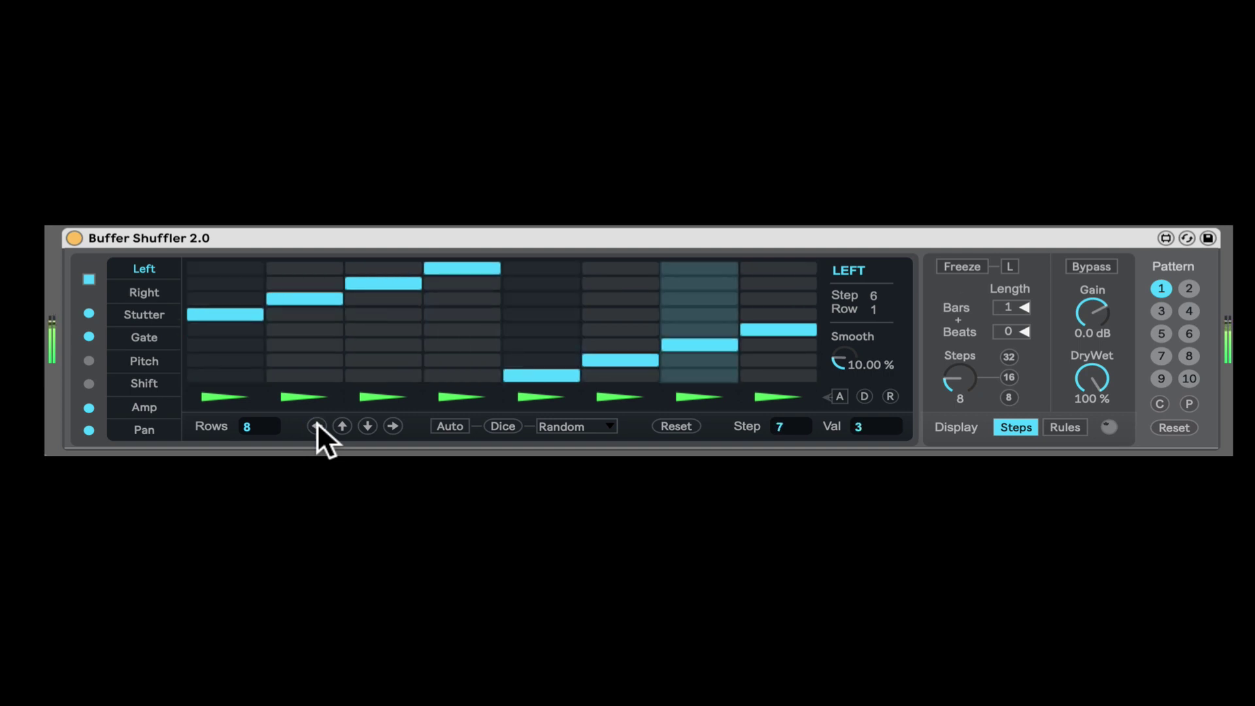
click(341, 426)
click(342, 426)
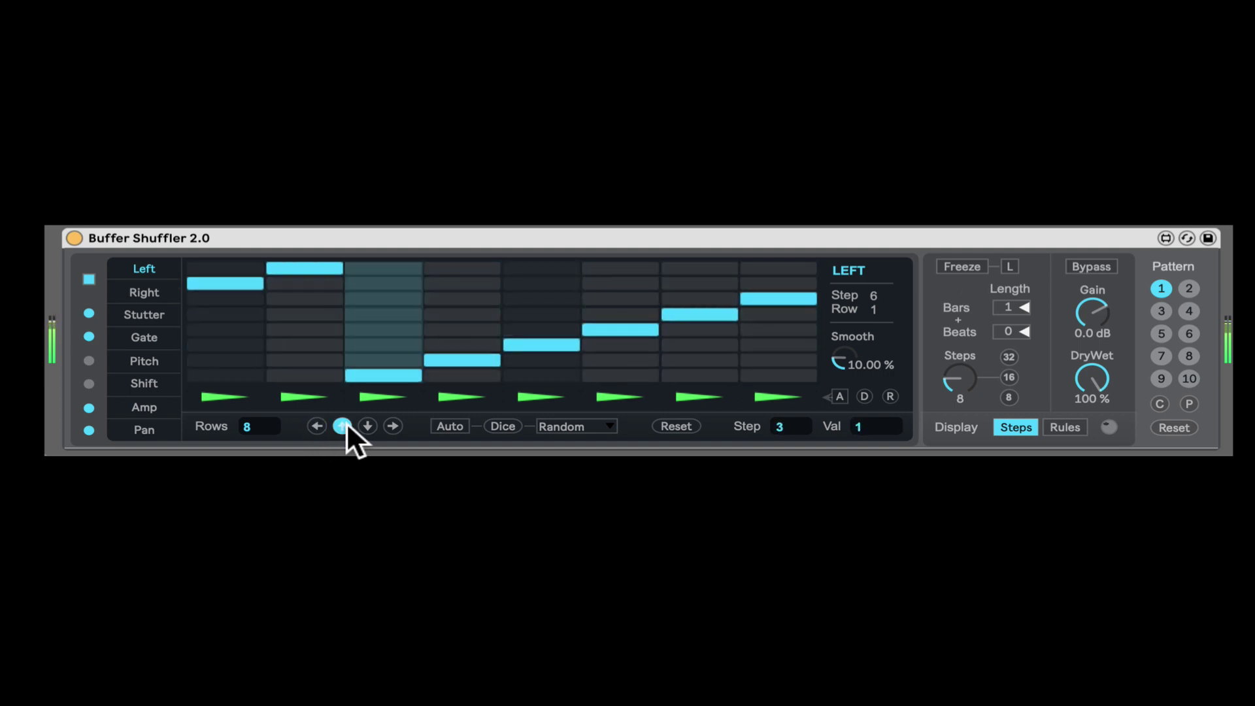
click(342, 425)
click(342, 425)
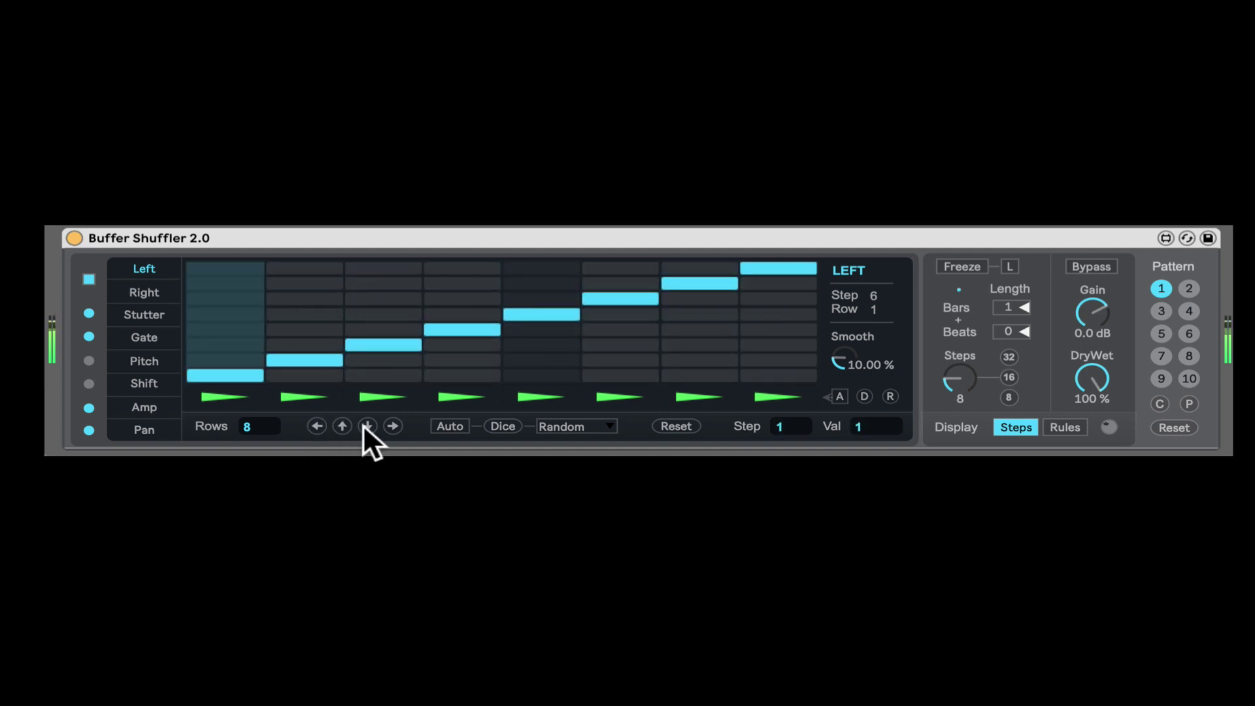
Randomize the Left step pattern with Dice three times.
click(507, 424)
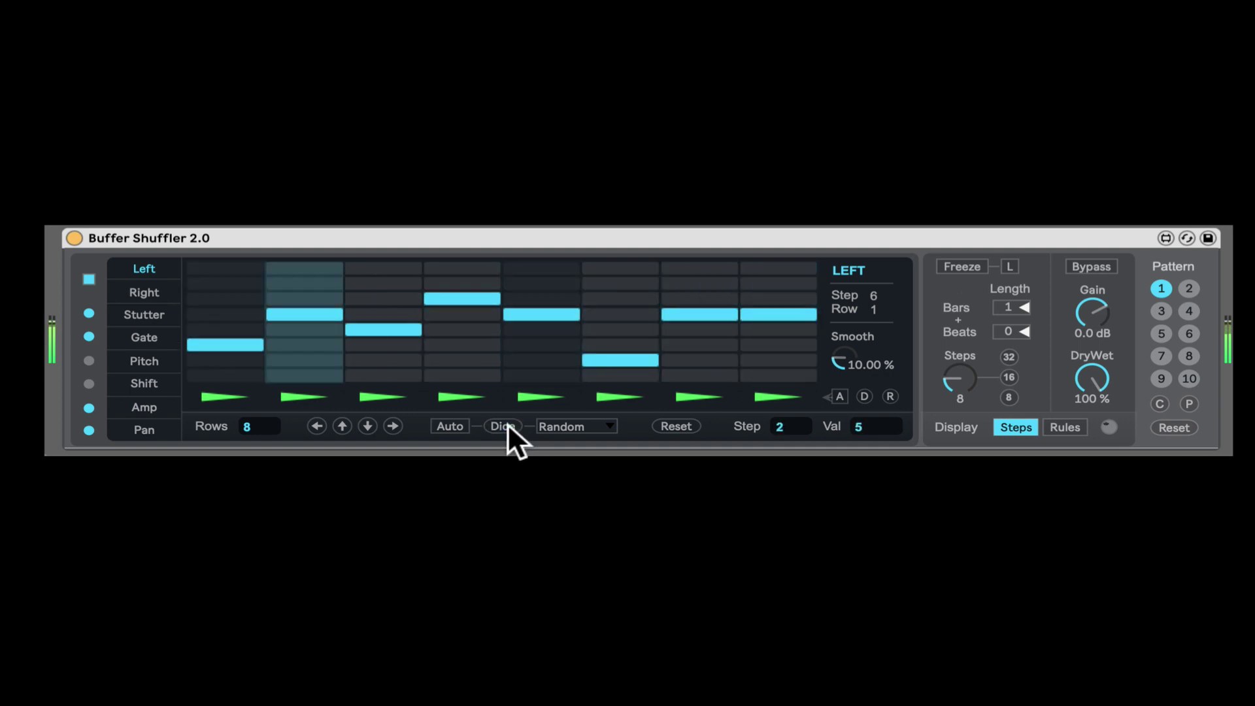
click(507, 424)
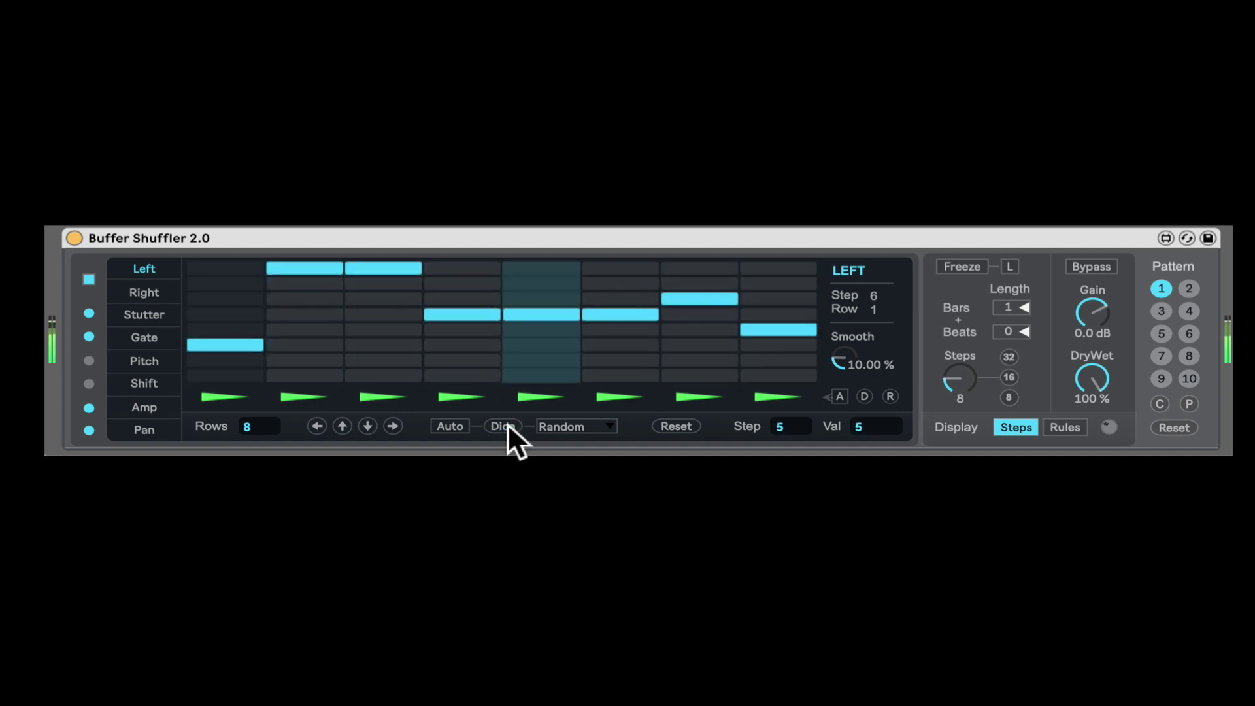
click(505, 423)
click(550, 426)
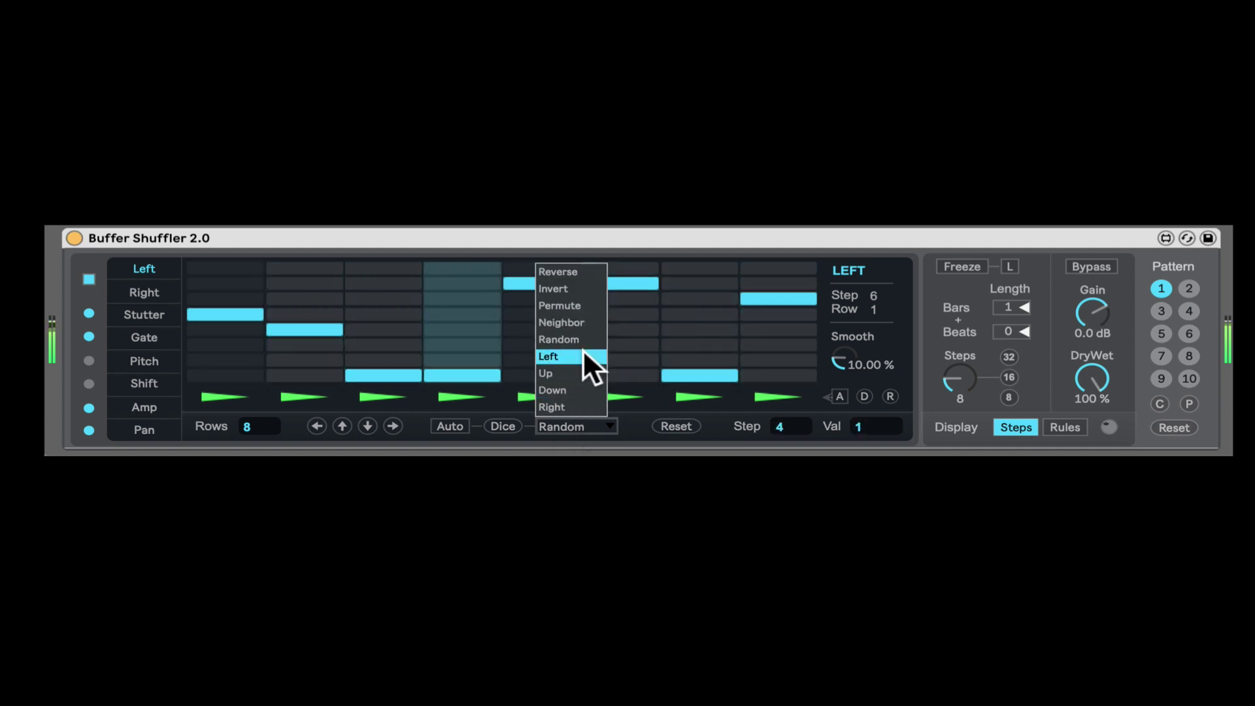
Try the Up and Invert Dice modes on the Left step pattern.
click(563, 372)
click(504, 425)
click(510, 425)
click(509, 424)
click(548, 424)
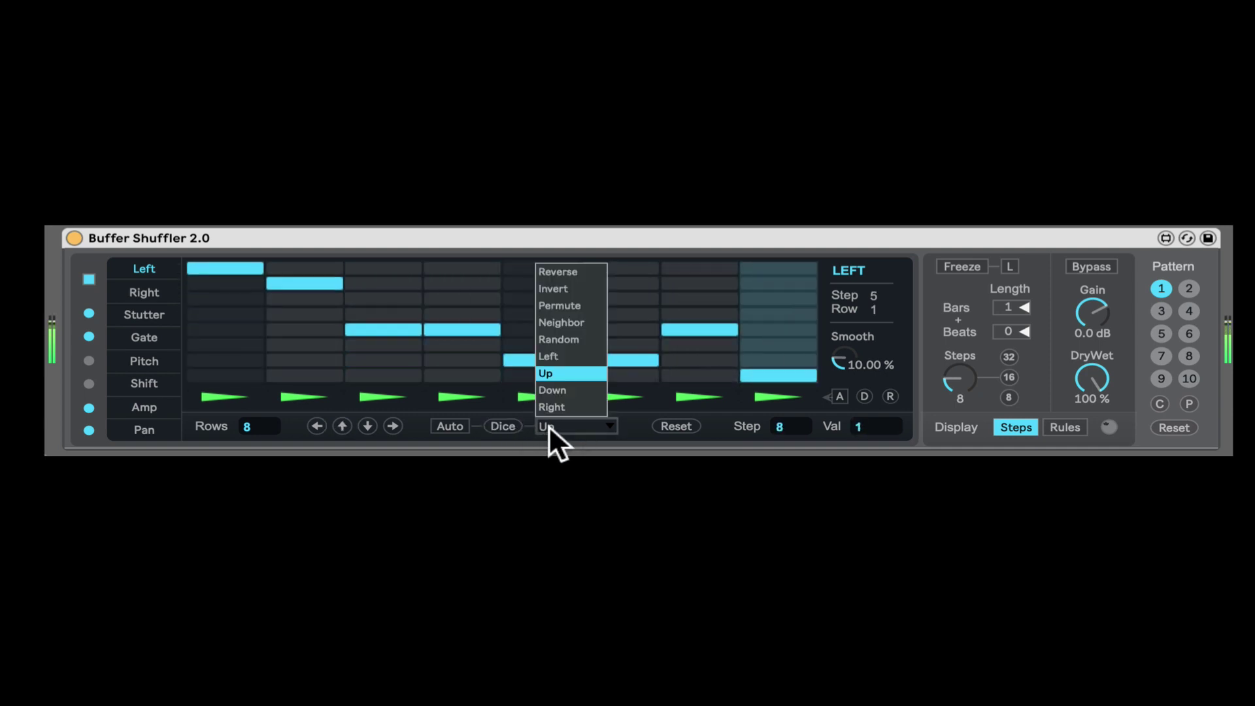
click(567, 288)
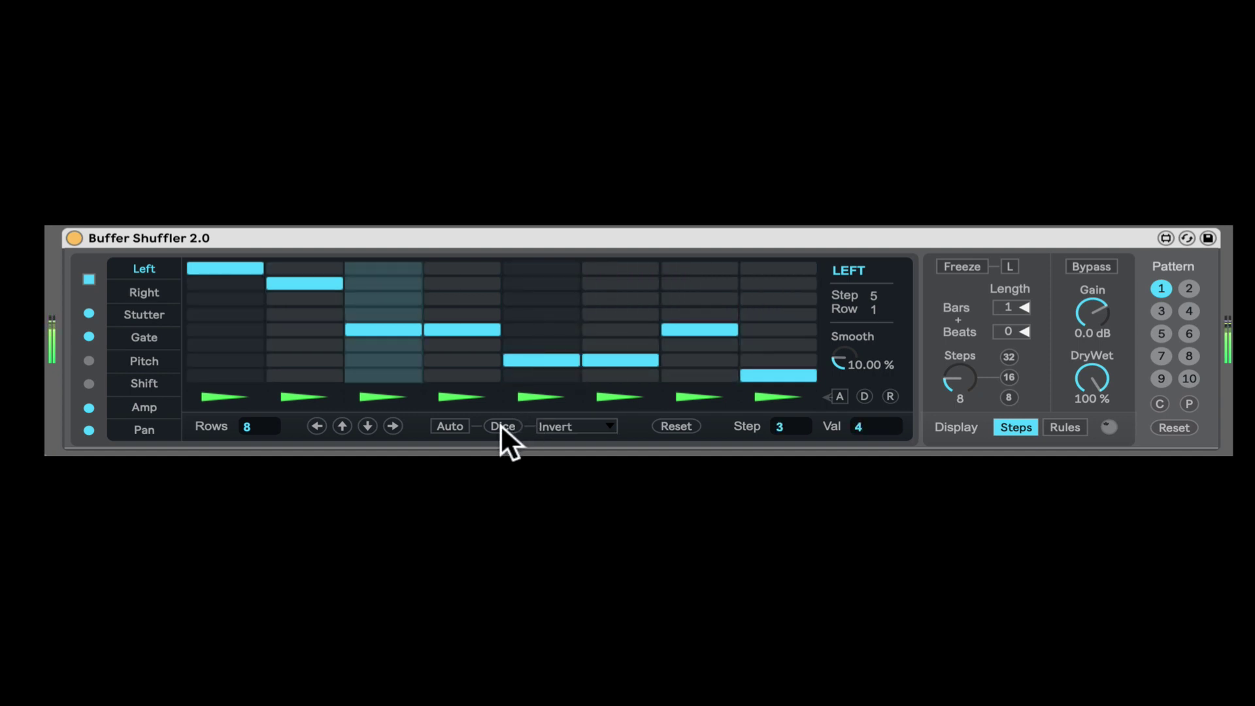
click(500, 425)
click(499, 425)
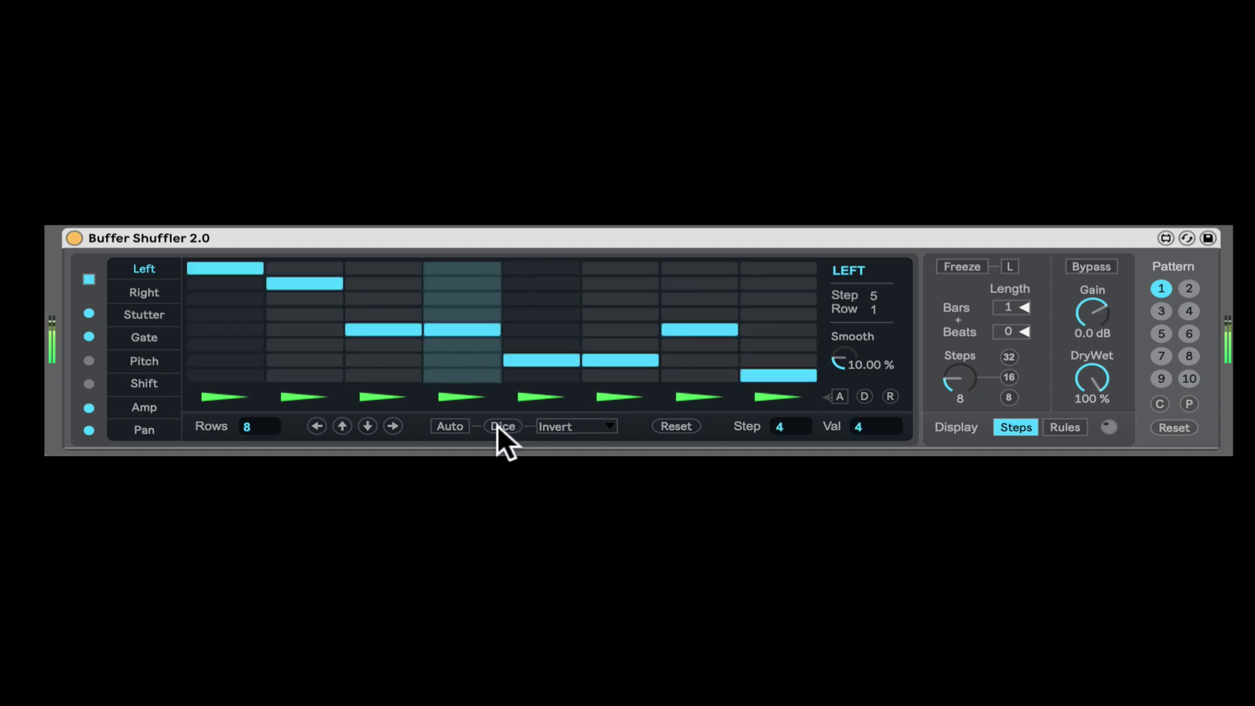
Run Random mode with Auto on, then stop Auto and reset to the rising staircase.
click(451, 425)
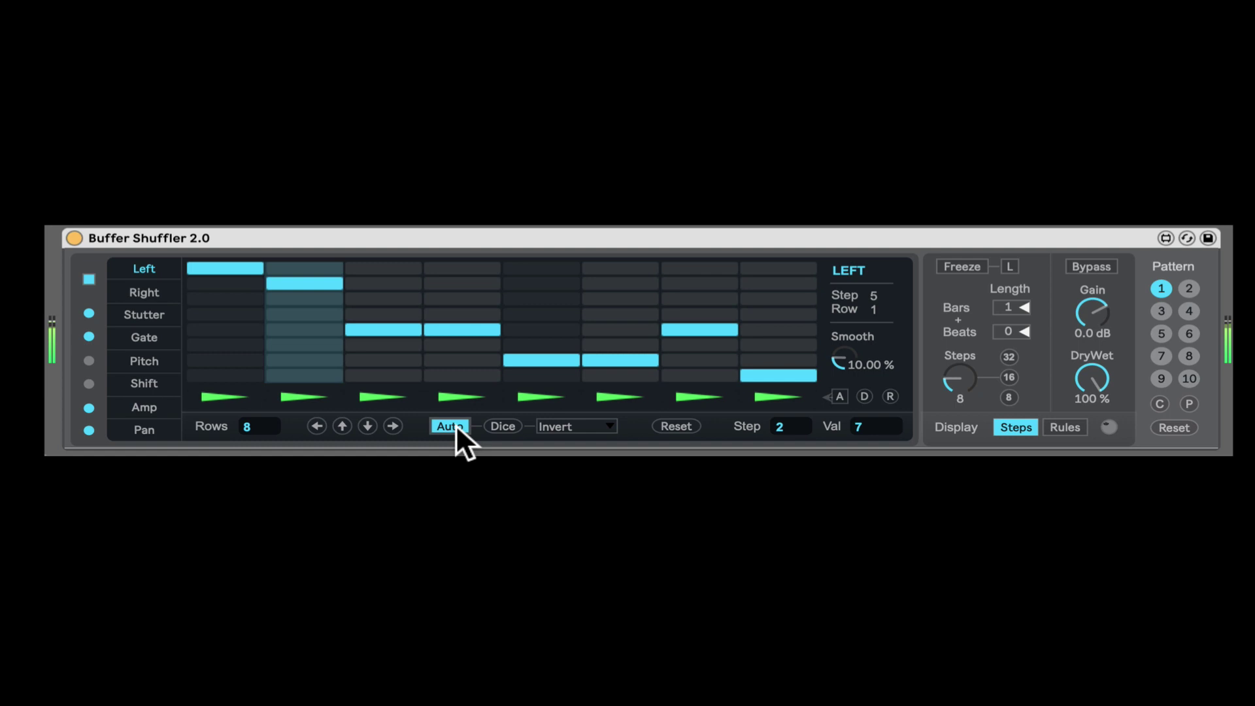
click(575, 426)
click(570, 330)
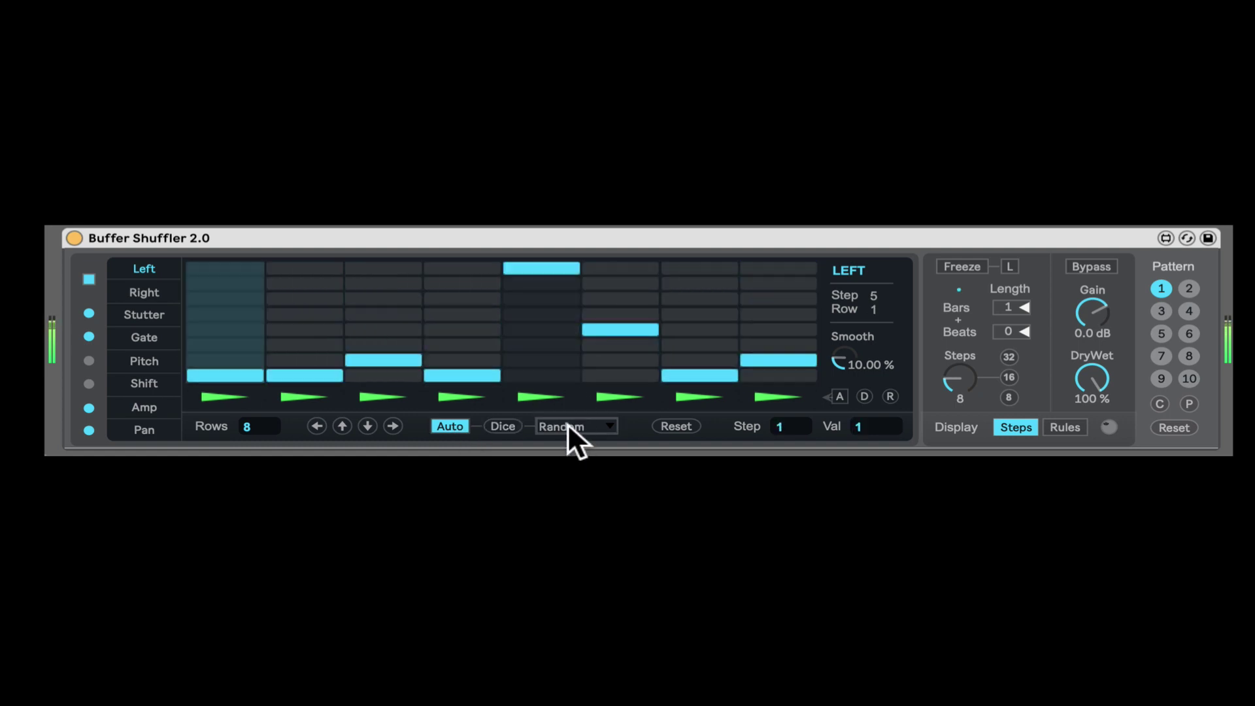
click(441, 426)
click(663, 425)
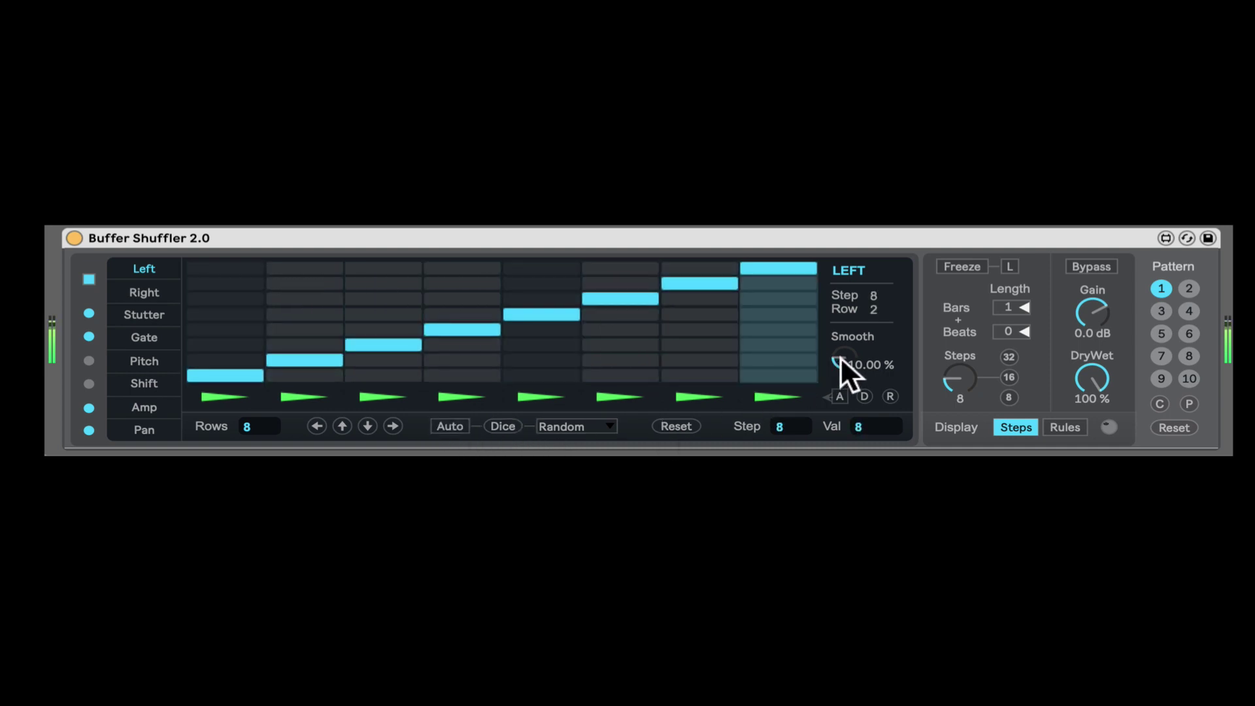
Raise Smooth to 100% and move steps 2, 3, 4, 5 and 7 to new rows.
drag(841, 355, 840, 308)
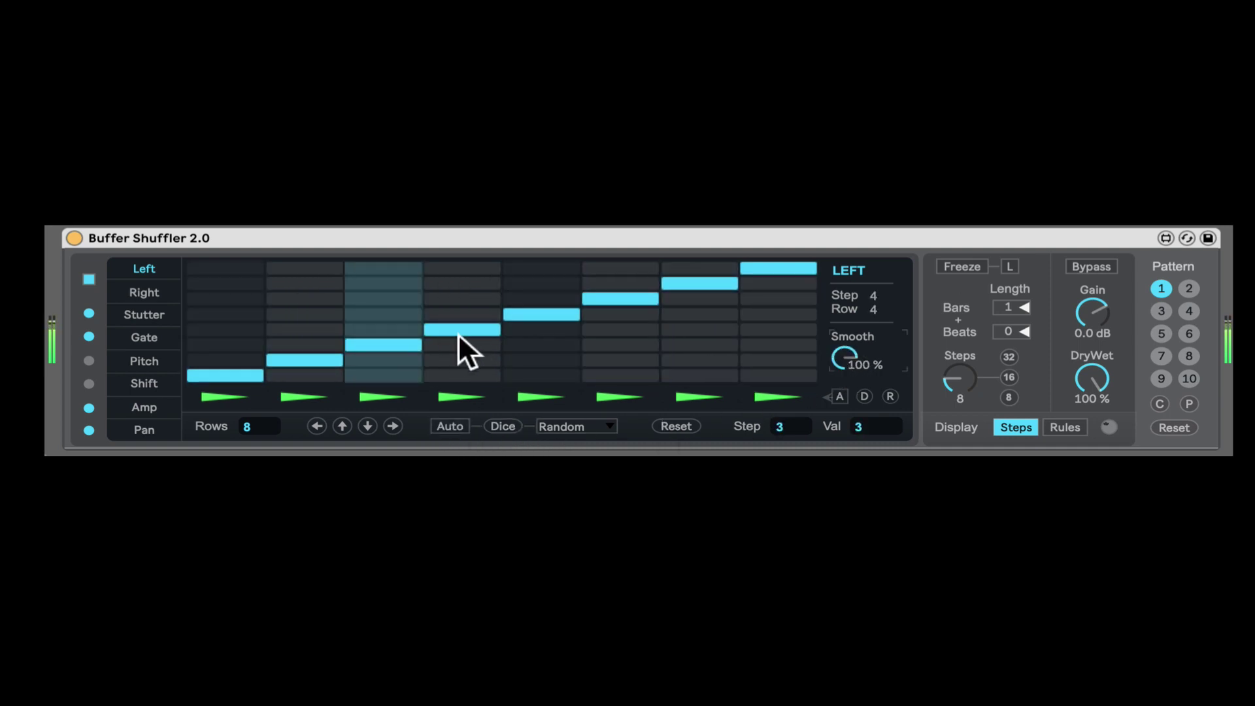
click(304, 314)
click(383, 359)
click(462, 299)
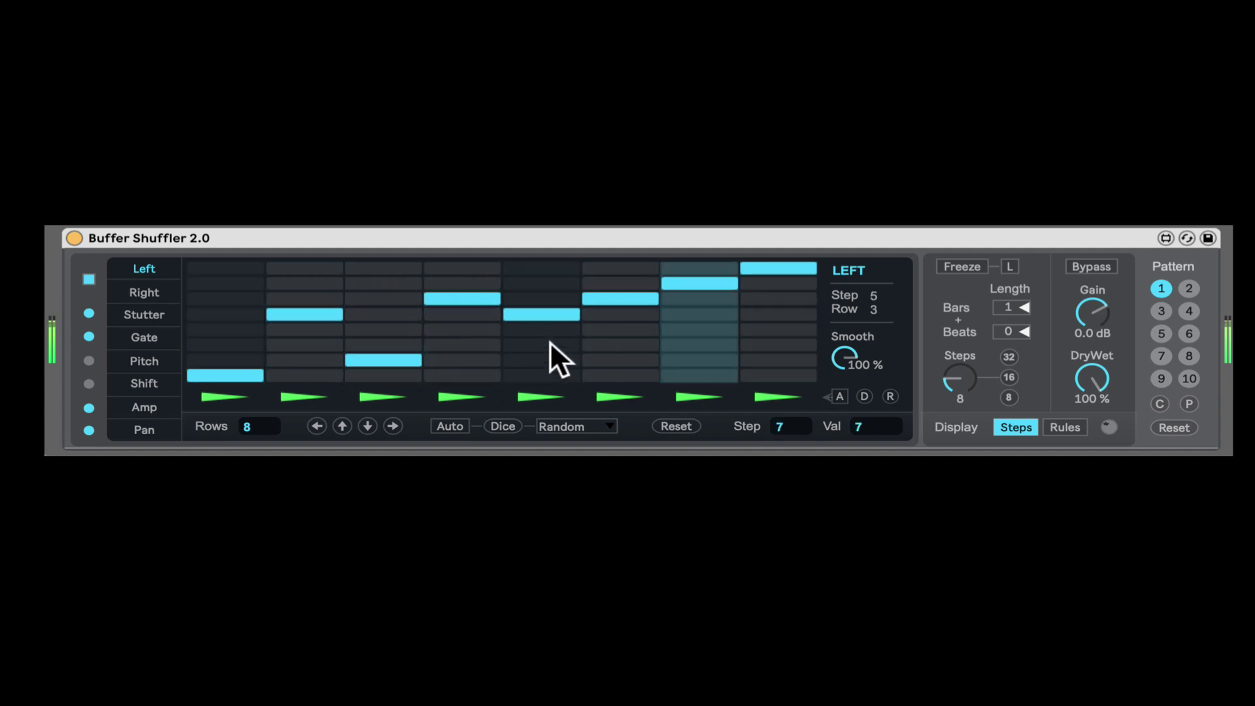
click(550, 343)
click(699, 330)
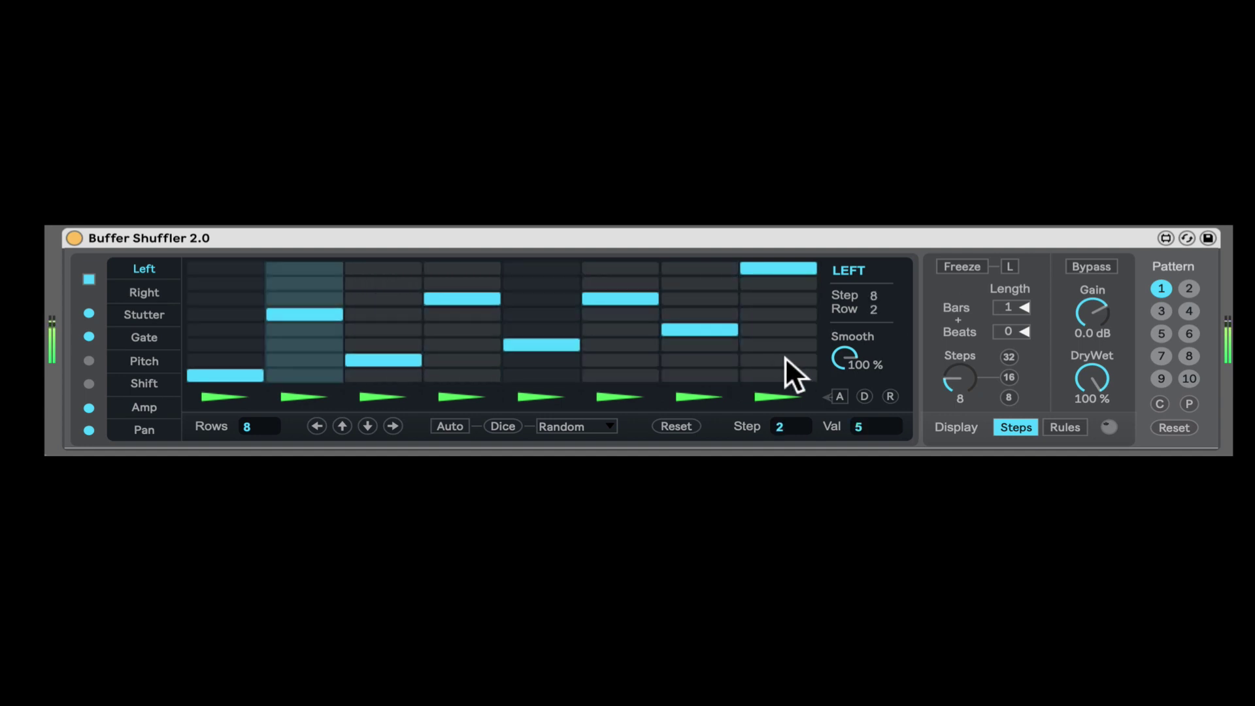
Reverse step 7, turn off step 5, settle Smooth at 30.8%, and reset the pattern.
drag(840, 356, 840, 425)
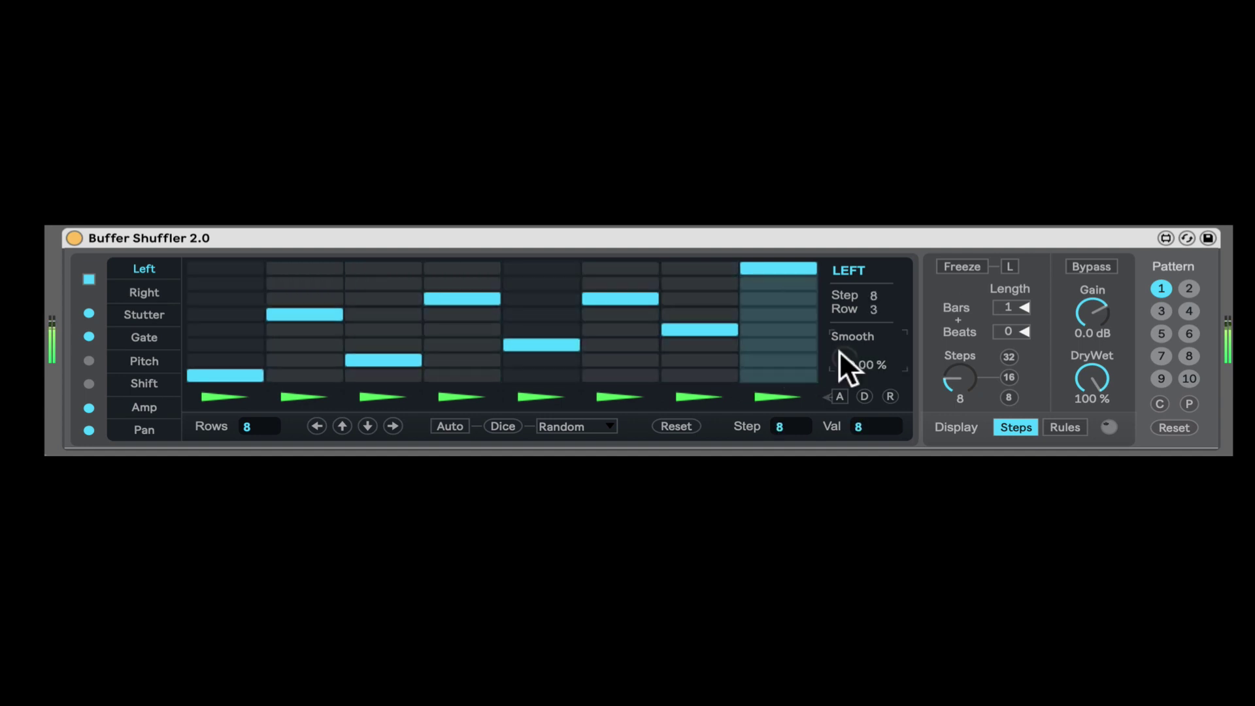
click(679, 396)
click(522, 396)
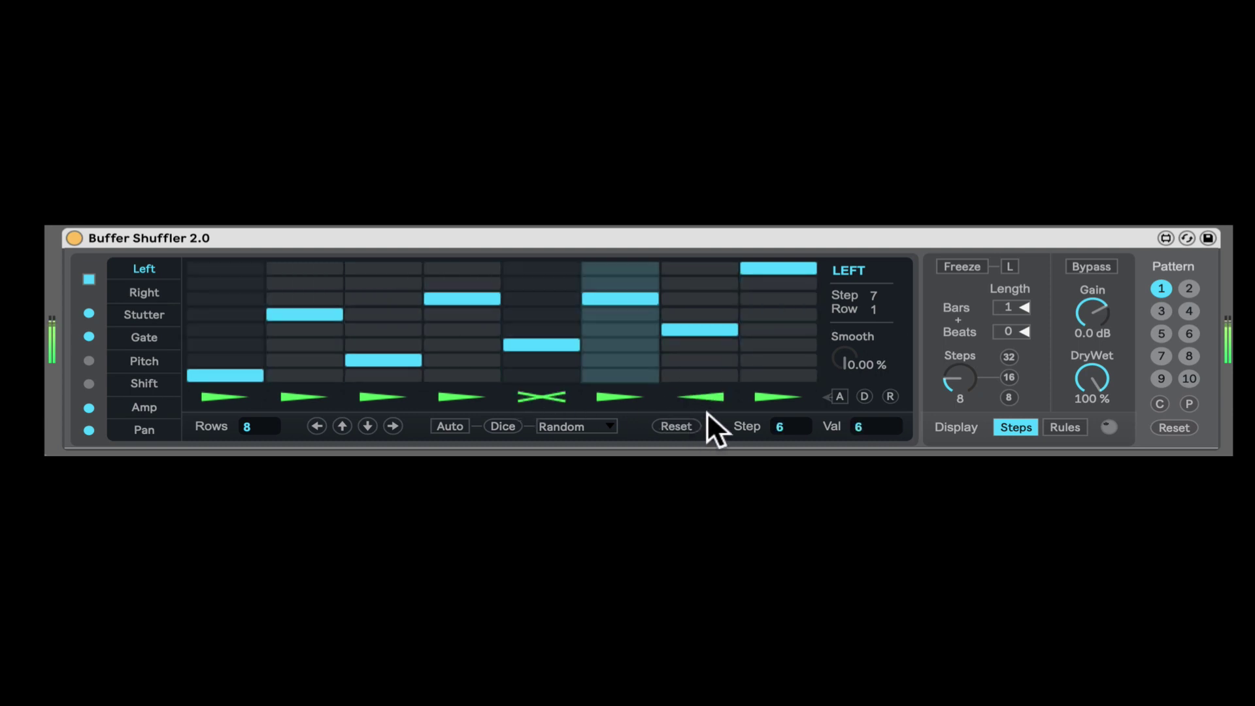
double_click(846, 359)
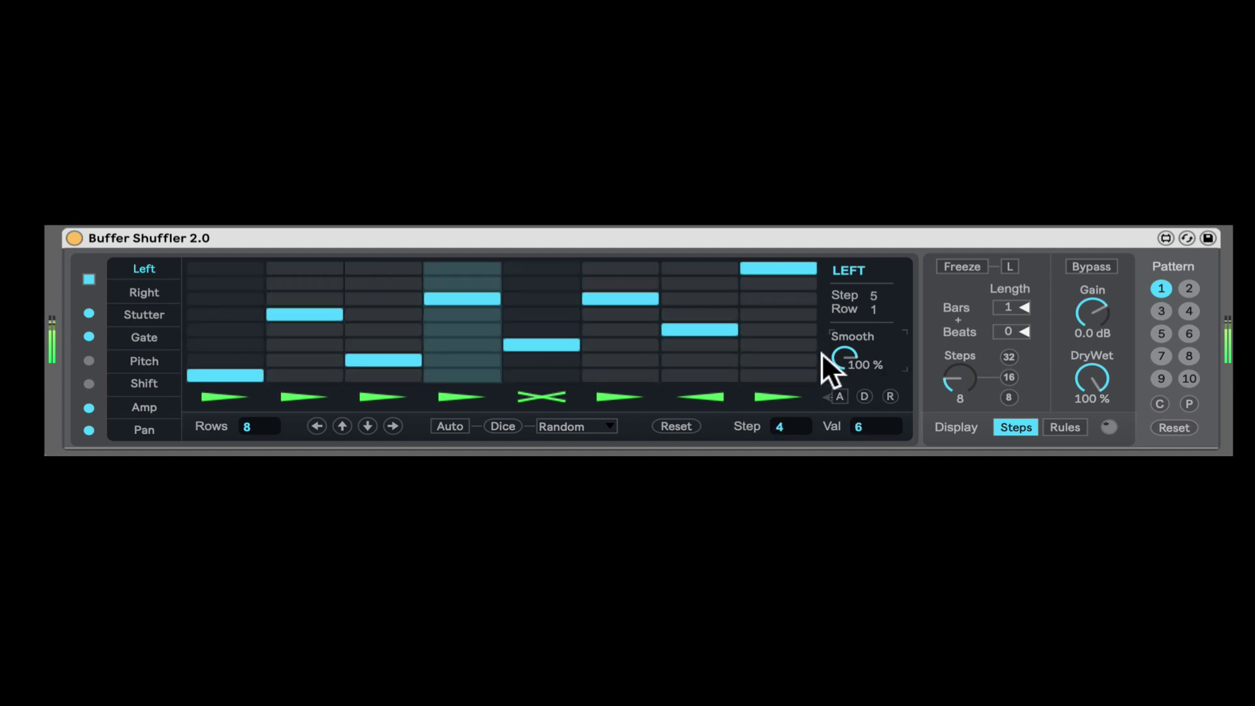
drag(840, 348, 841, 405)
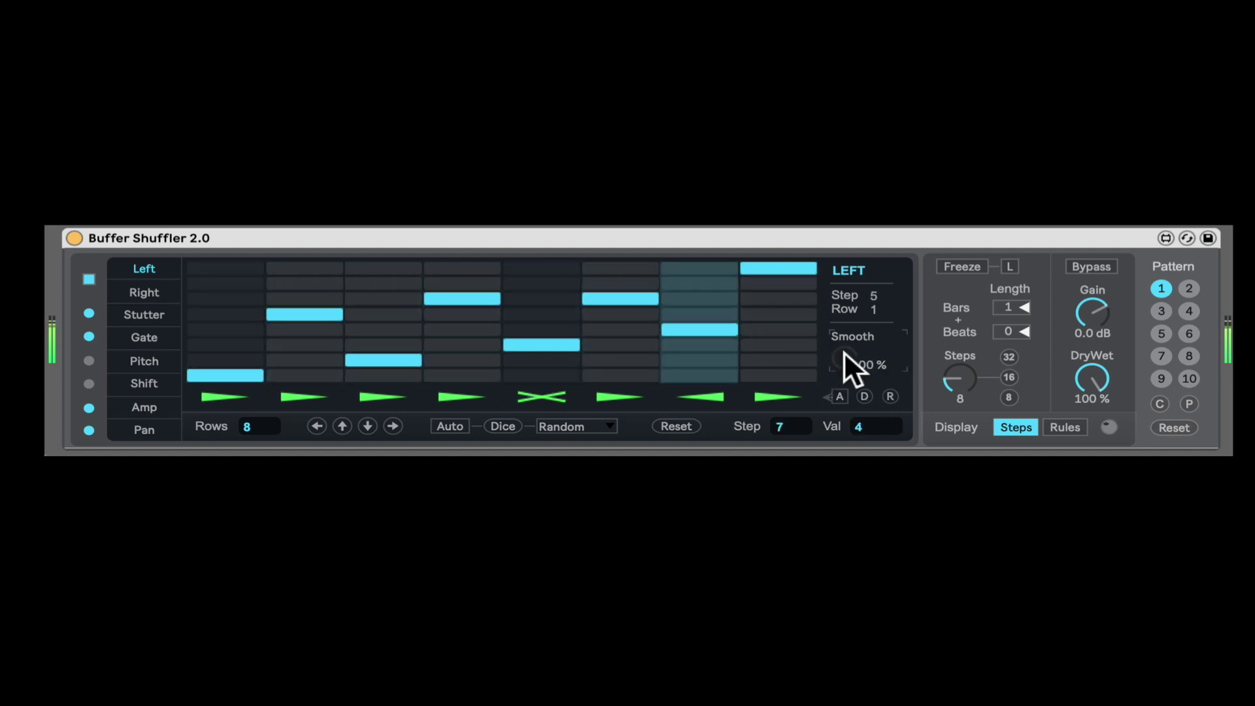
drag(844, 351, 837, 346)
click(687, 424)
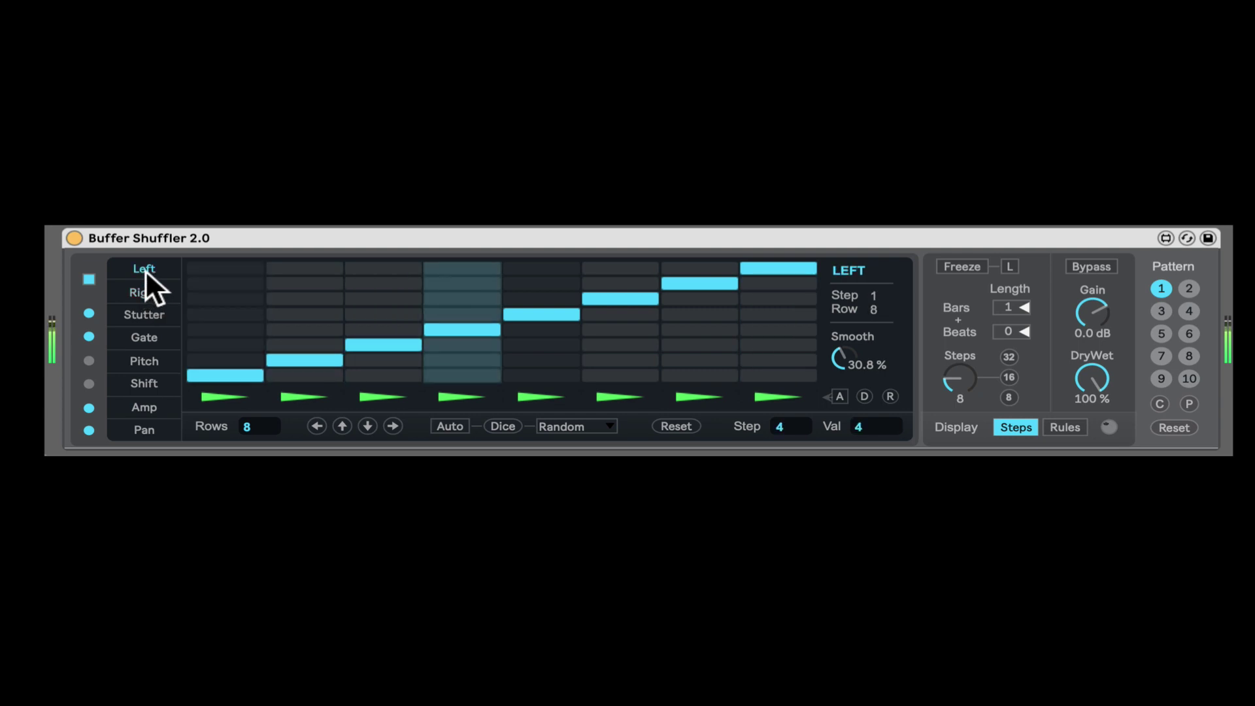
Unlink the Left and Right sequencers and compare the two lanes.
click(136, 285)
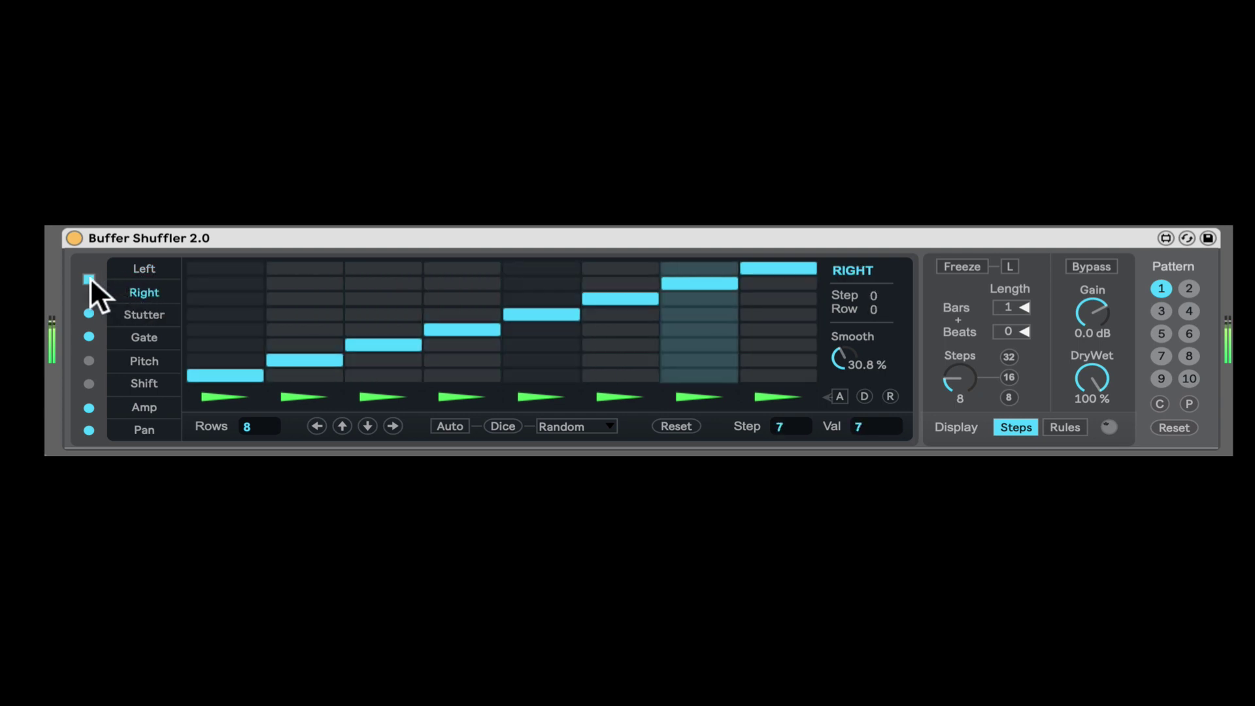
click(89, 277)
click(128, 268)
click(128, 286)
click(139, 273)
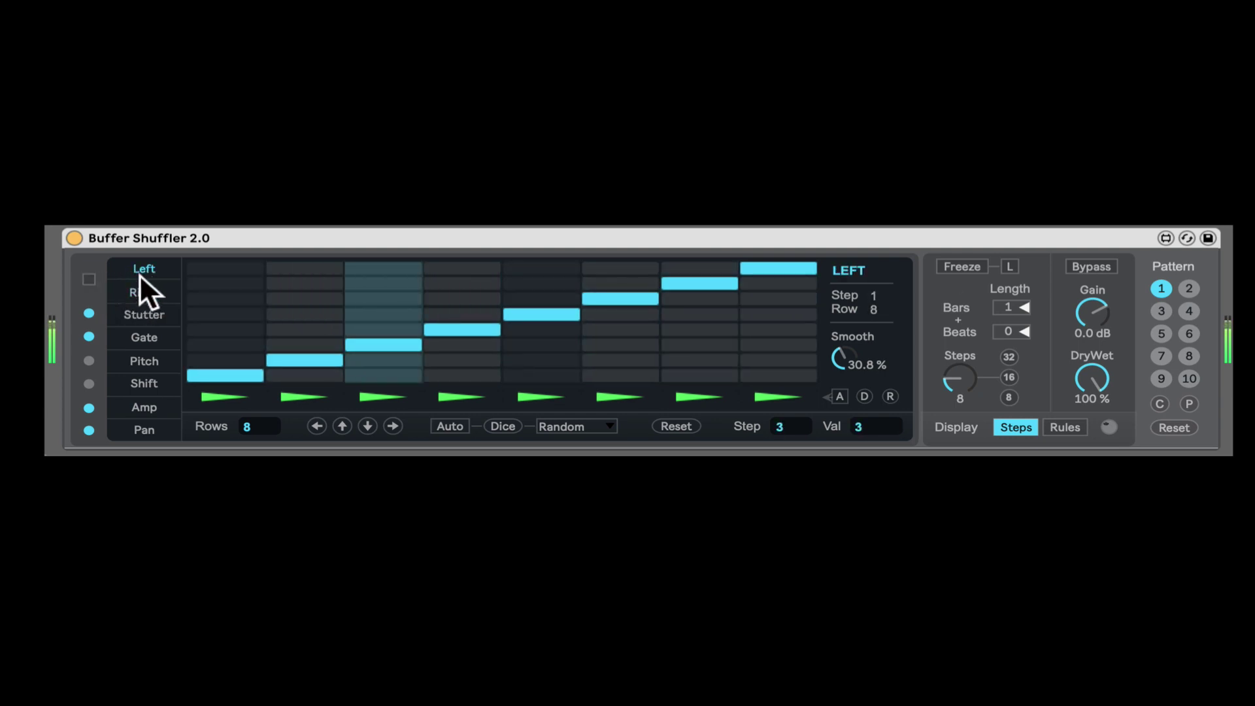
click(137, 292)
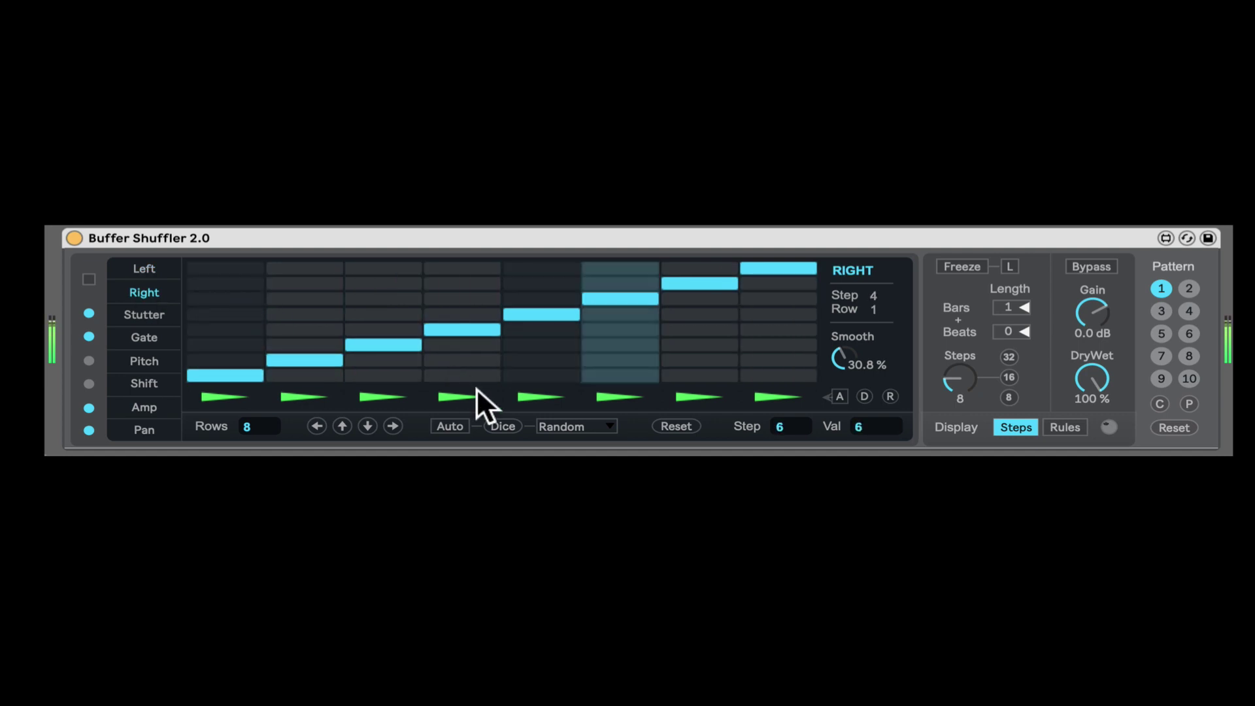
Invert the Right pattern into a descending staircase, then relink Left and Right.
click(585, 423)
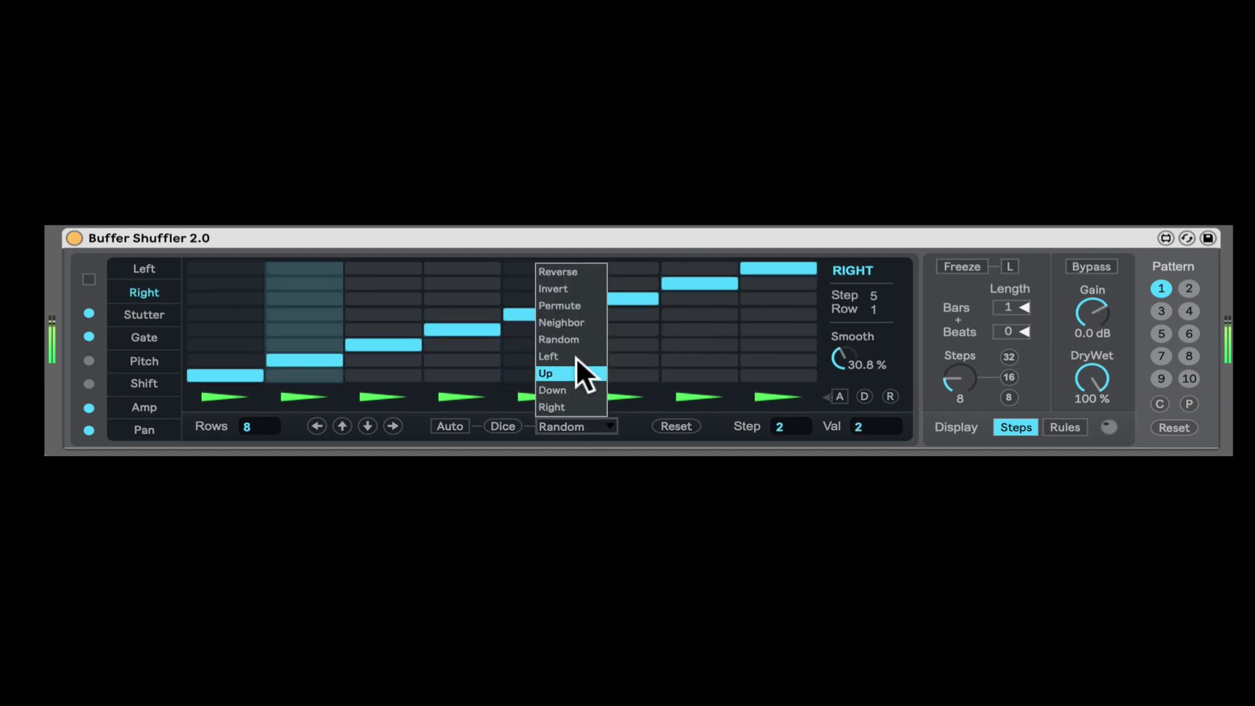
click(574, 288)
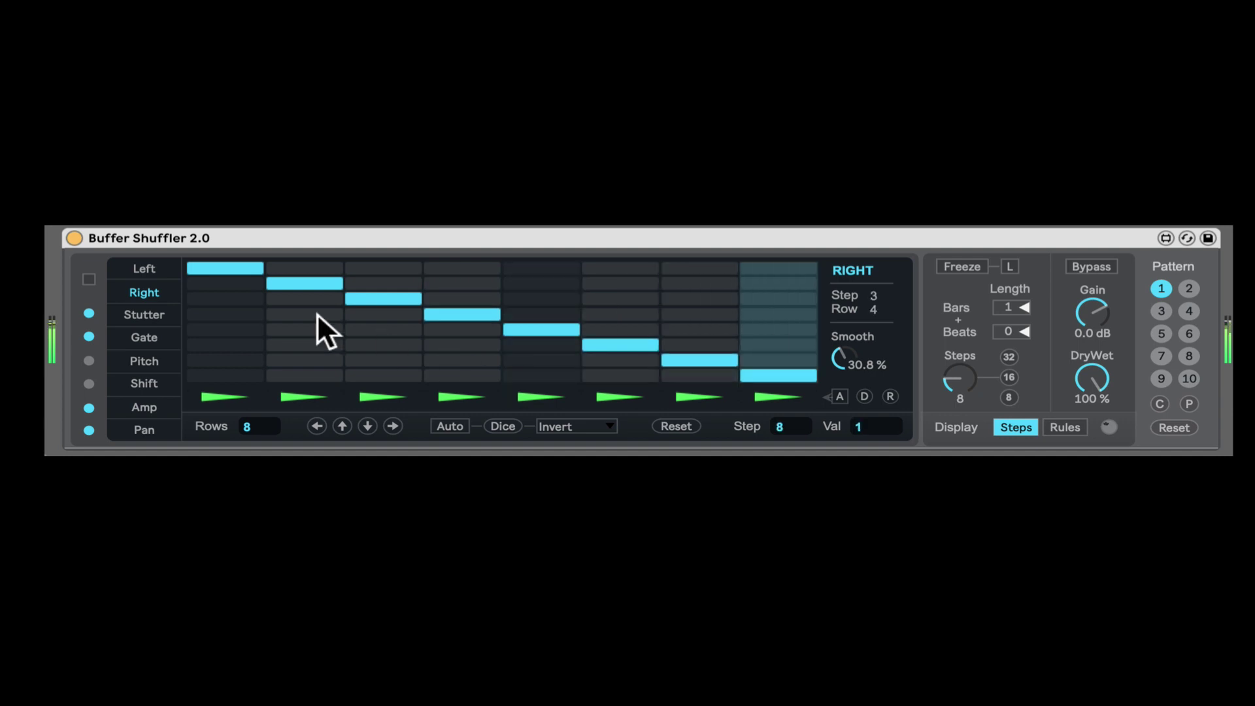
click(90, 279)
click(137, 265)
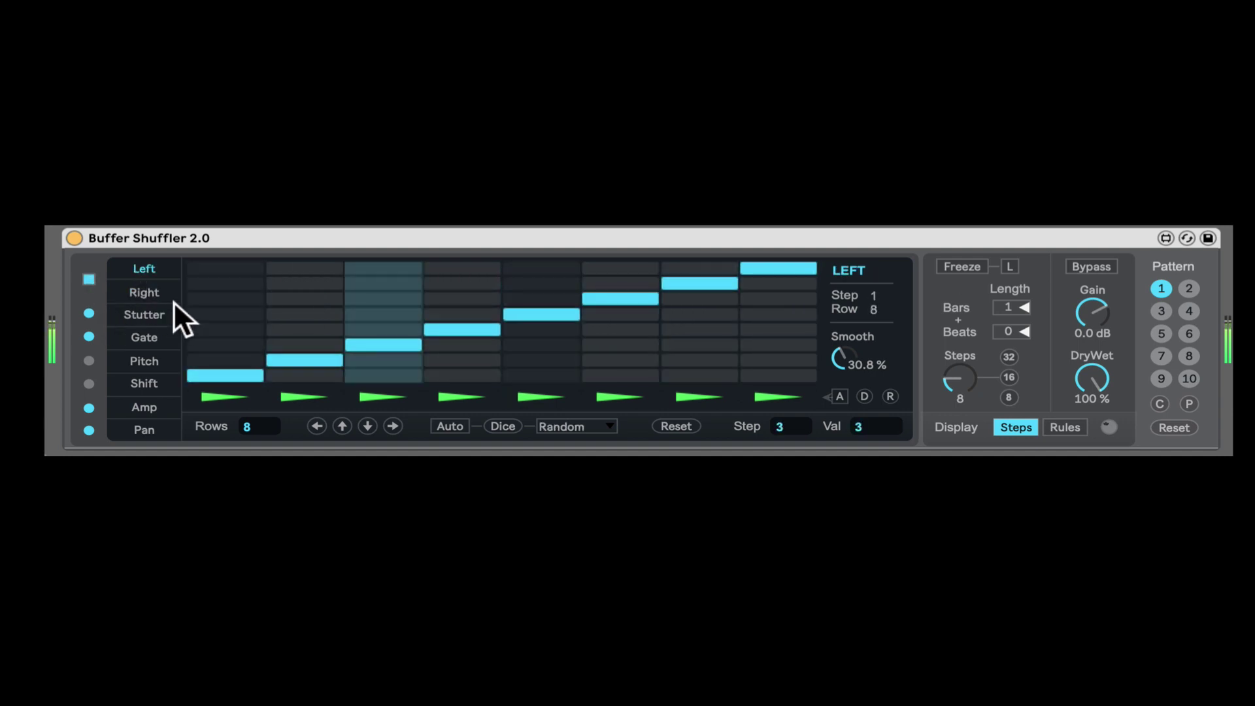
Raise Stutter steps 2, 4 and 5 to row 2, try AmpVar 98%, then zero it and reset.
click(135, 315)
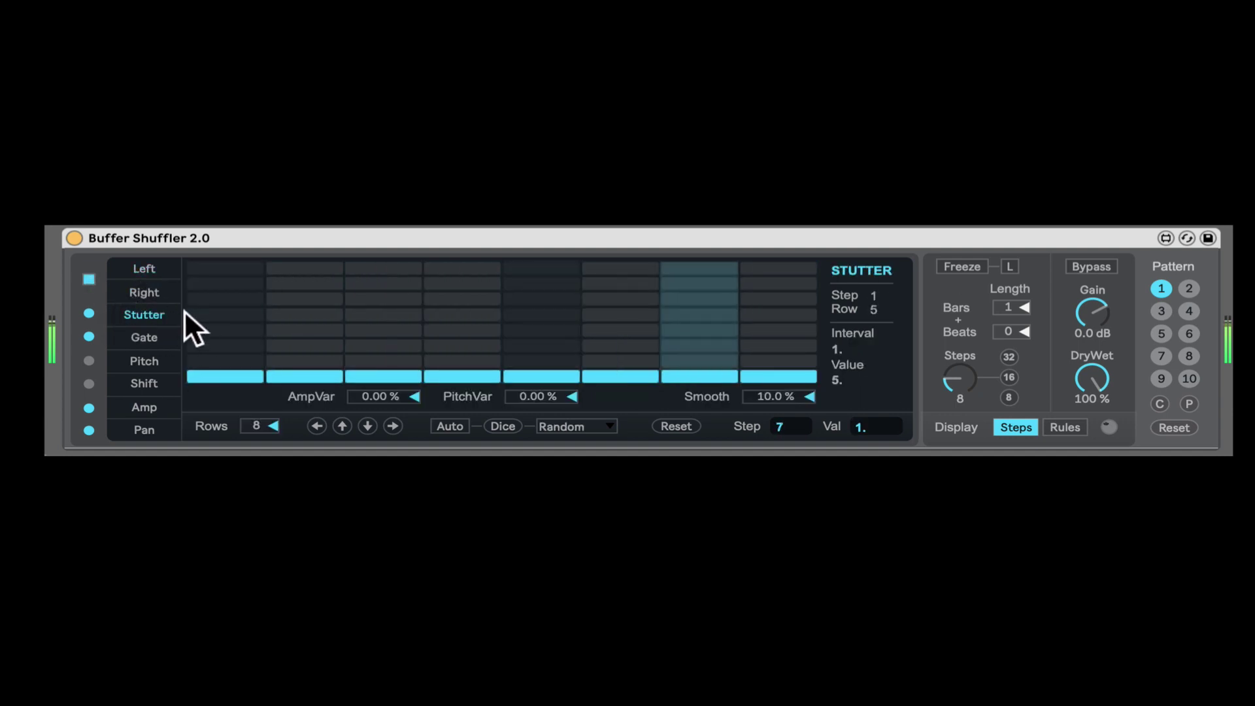
click(305, 358)
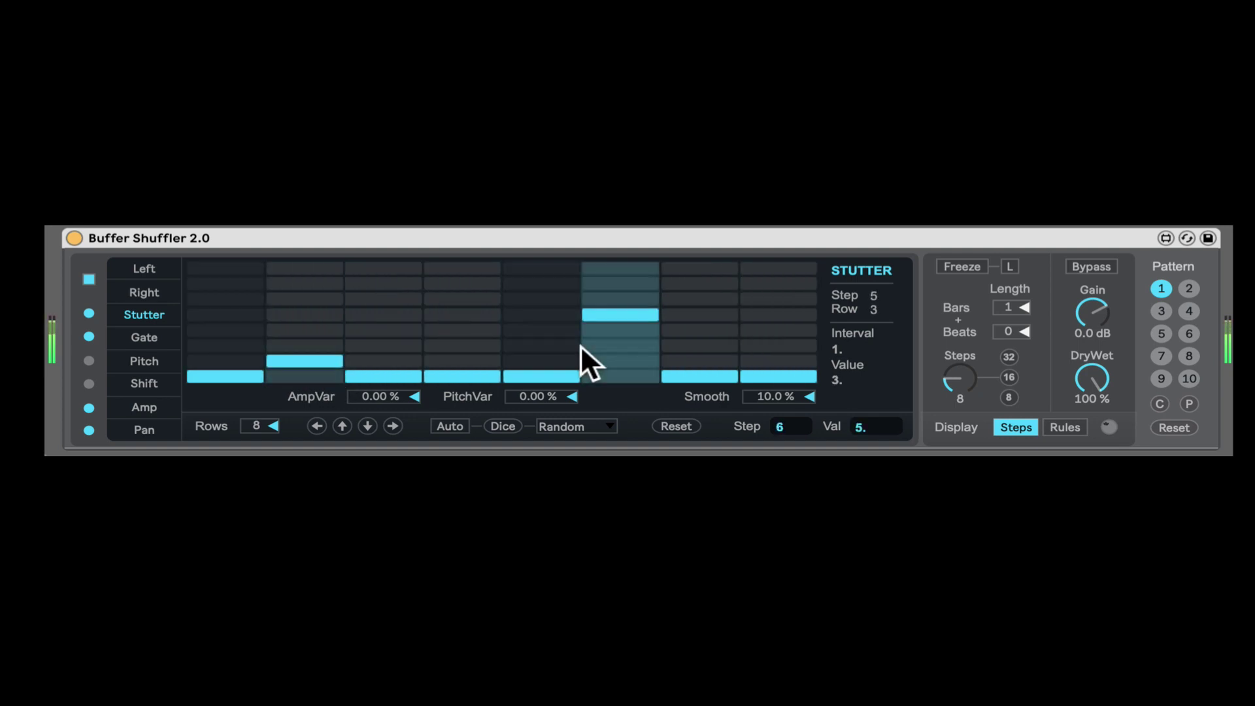
click(476, 350)
mouse_move(543, 280)
mouse_down()
mouse_move(555, 365)
mouse_move(588, 375)
mouse_move(497, 375)
mouse_move(474, 327)
mouse_move(540, 311)
mouse_move(777, 360)
mouse_up()
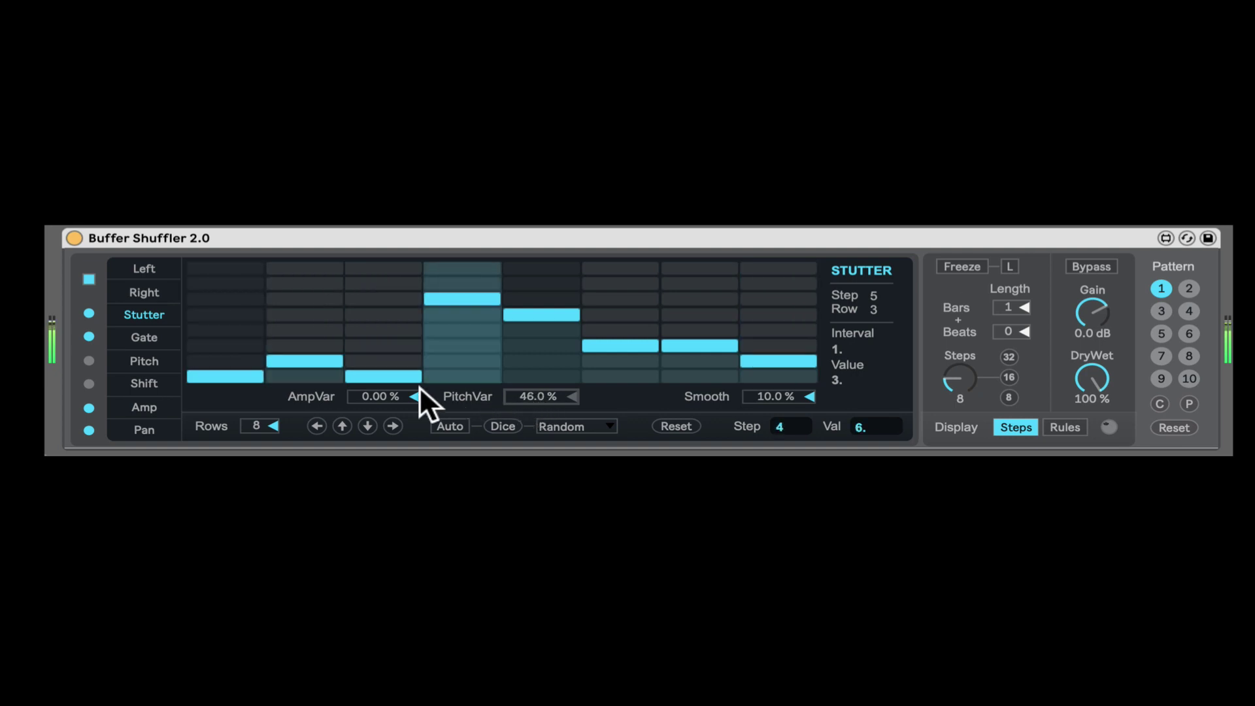
drag(389, 390, 385, 393)
key(Delete)
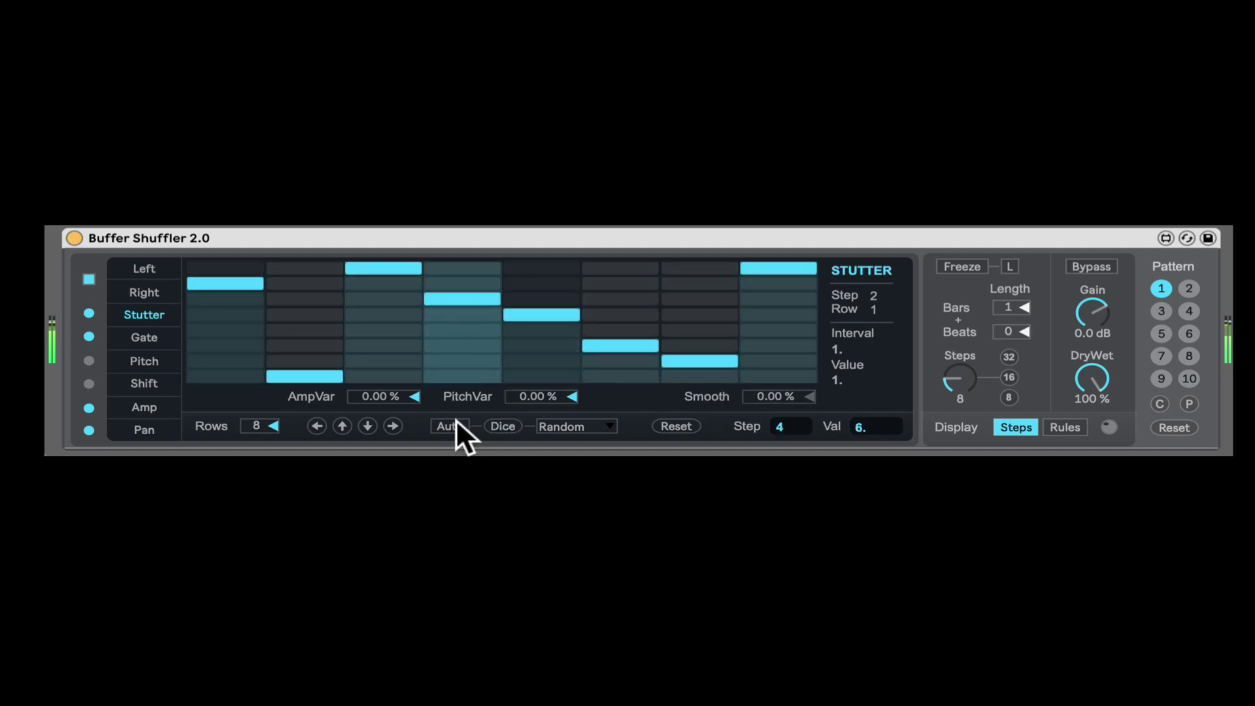
click(683, 426)
Set Gate steps 2, 4 and 8 to 25 after briefly lowering steps 3 and 6 to 37.5.
click(138, 338)
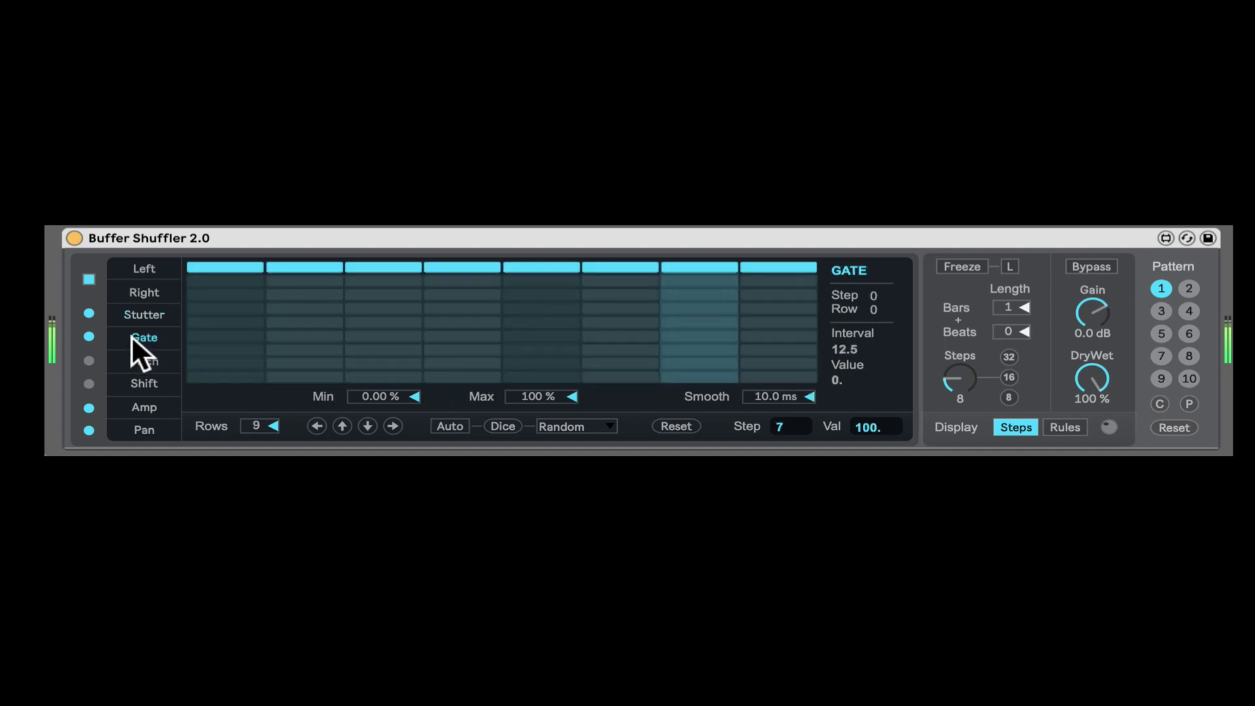
click(386, 335)
click(594, 337)
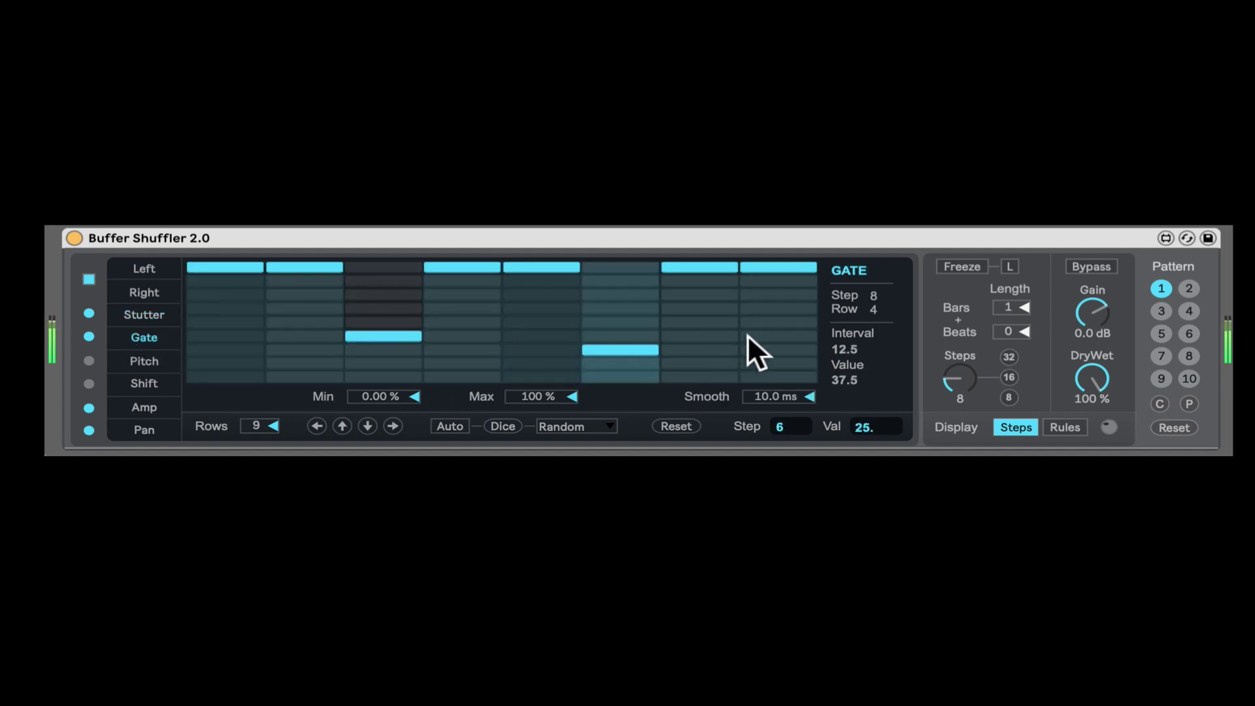
click(641, 268)
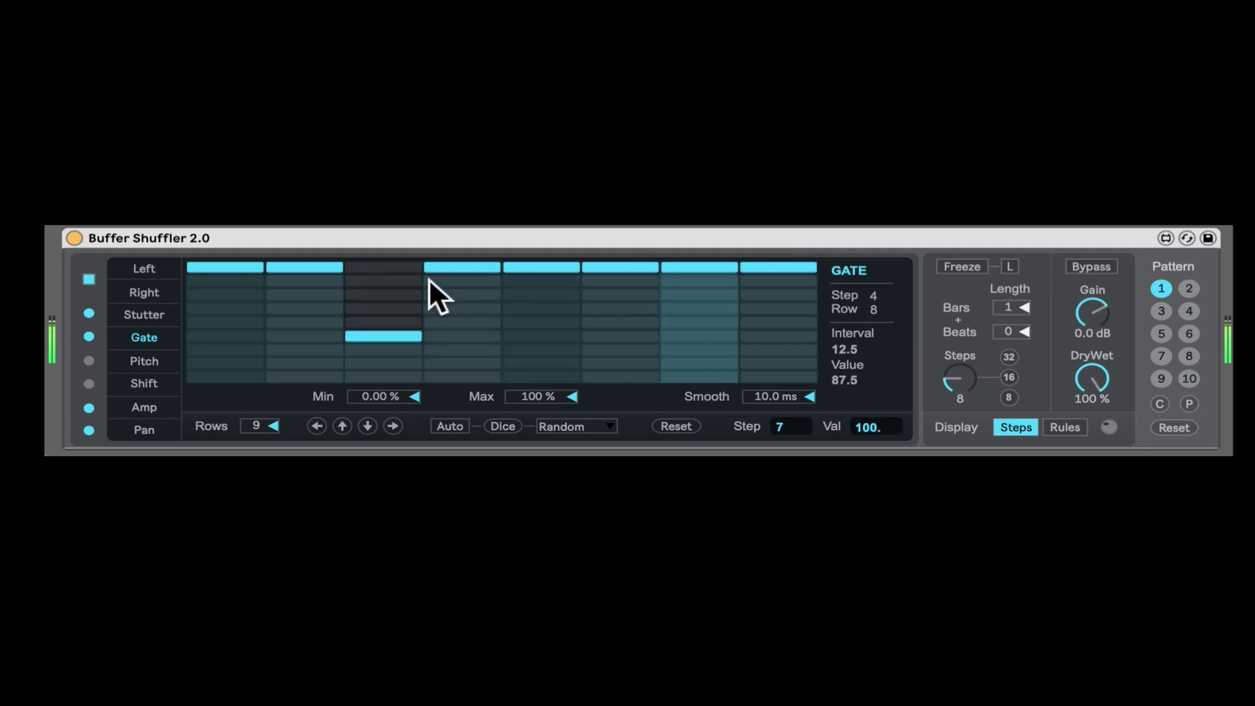
click(376, 277)
click(323, 350)
click(460, 351)
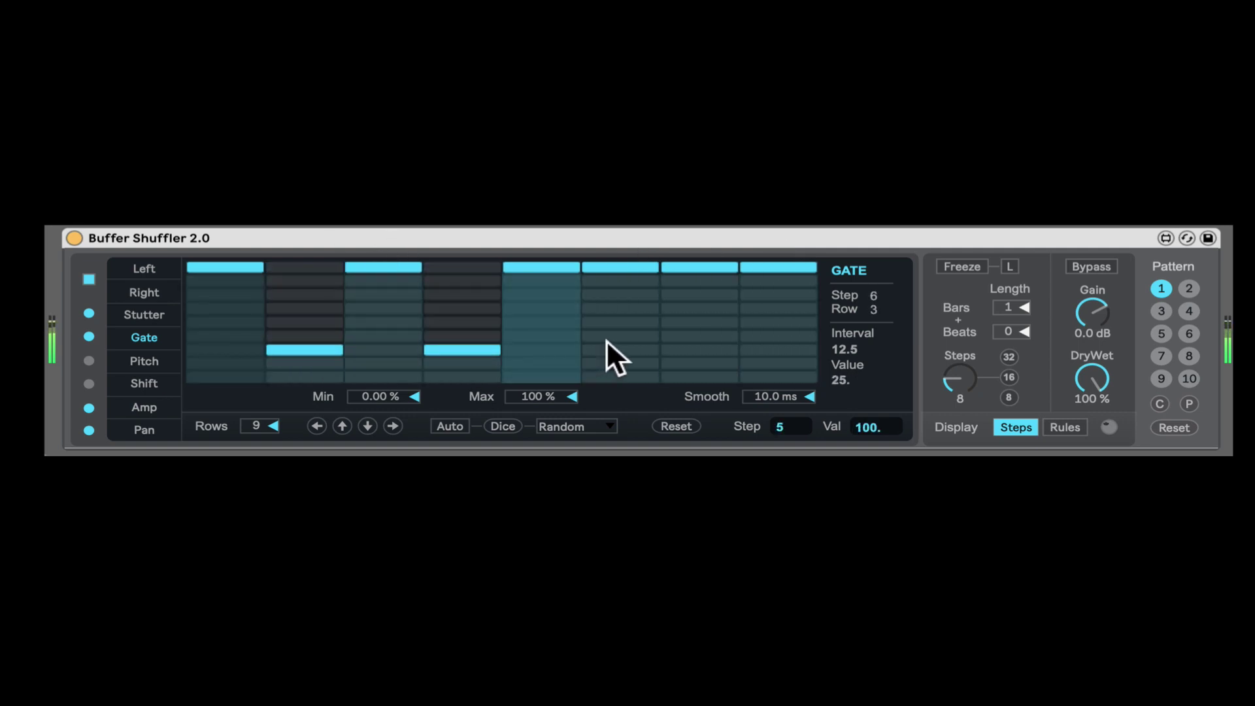
click(766, 350)
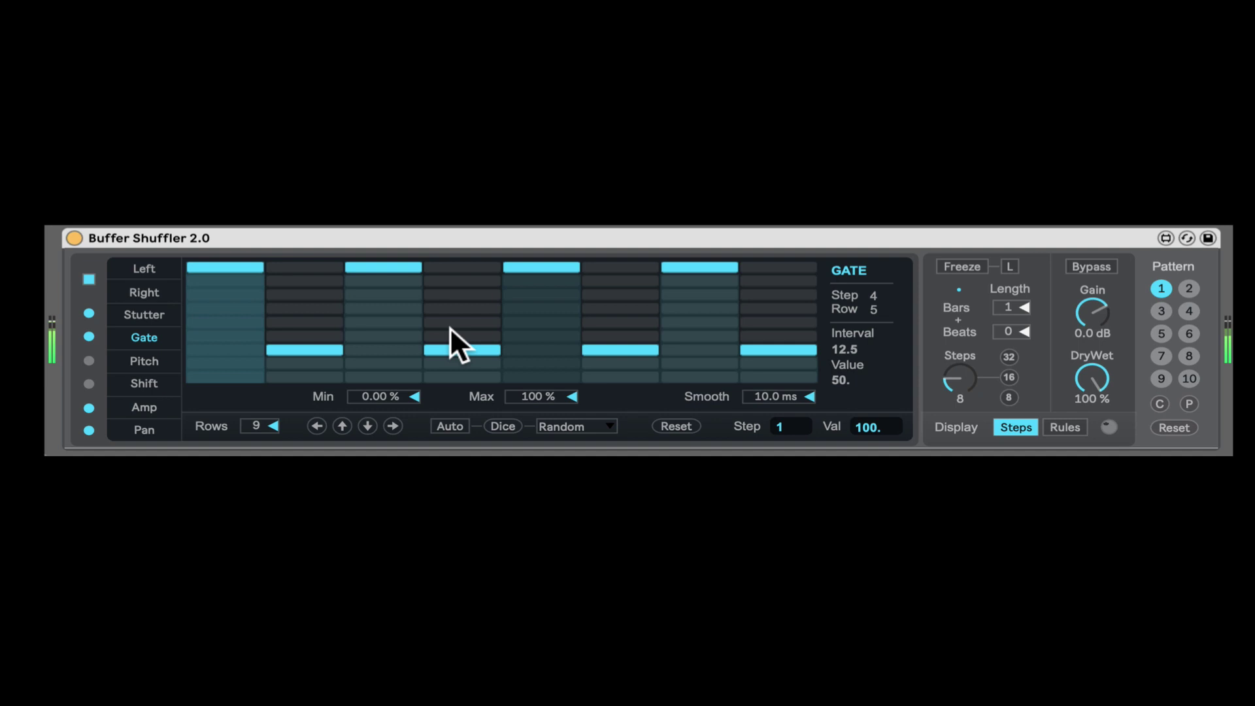
Drop Gate steps 3, 5 and 7 to zero and set steps 2 to 4 to full.
click(392, 377)
click(543, 377)
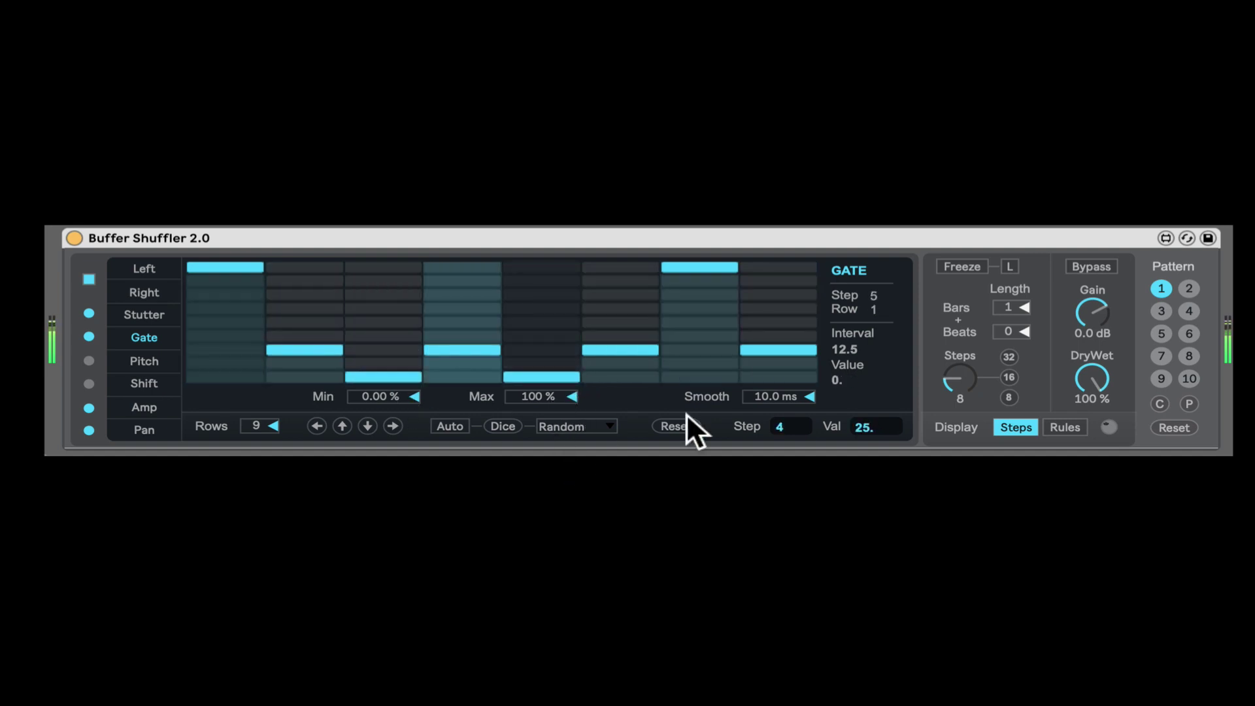
click(698, 377)
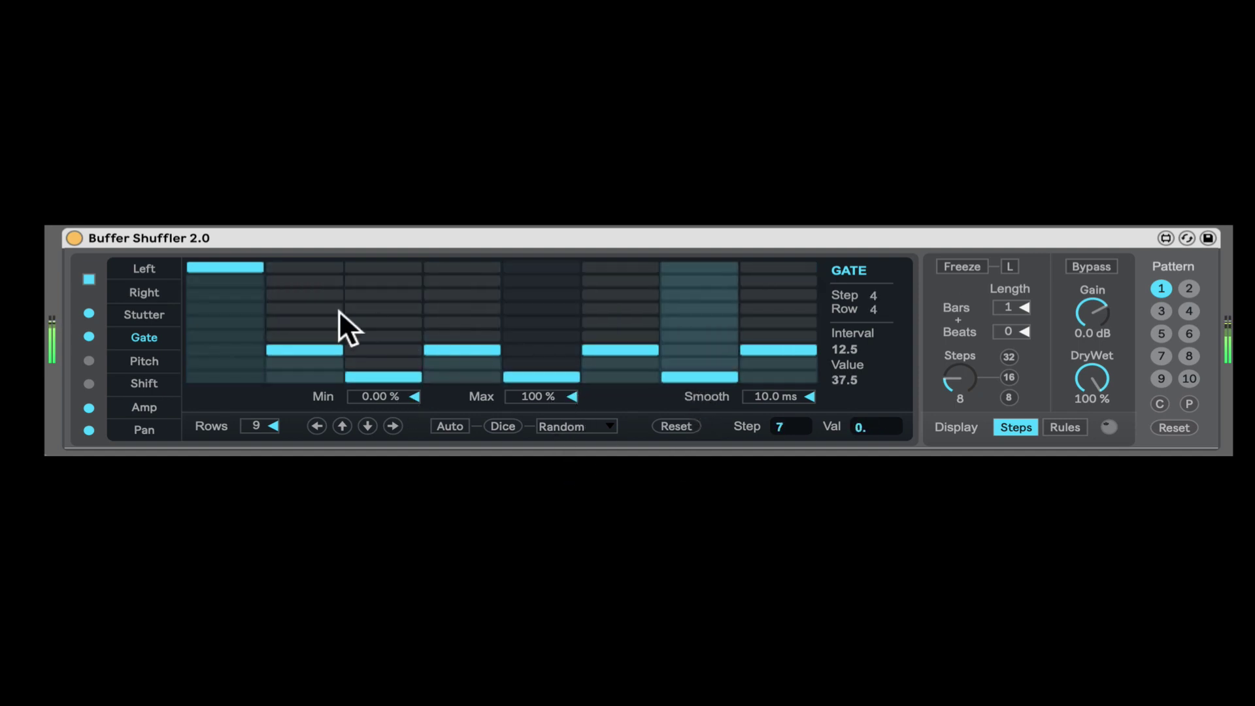
click(475, 306)
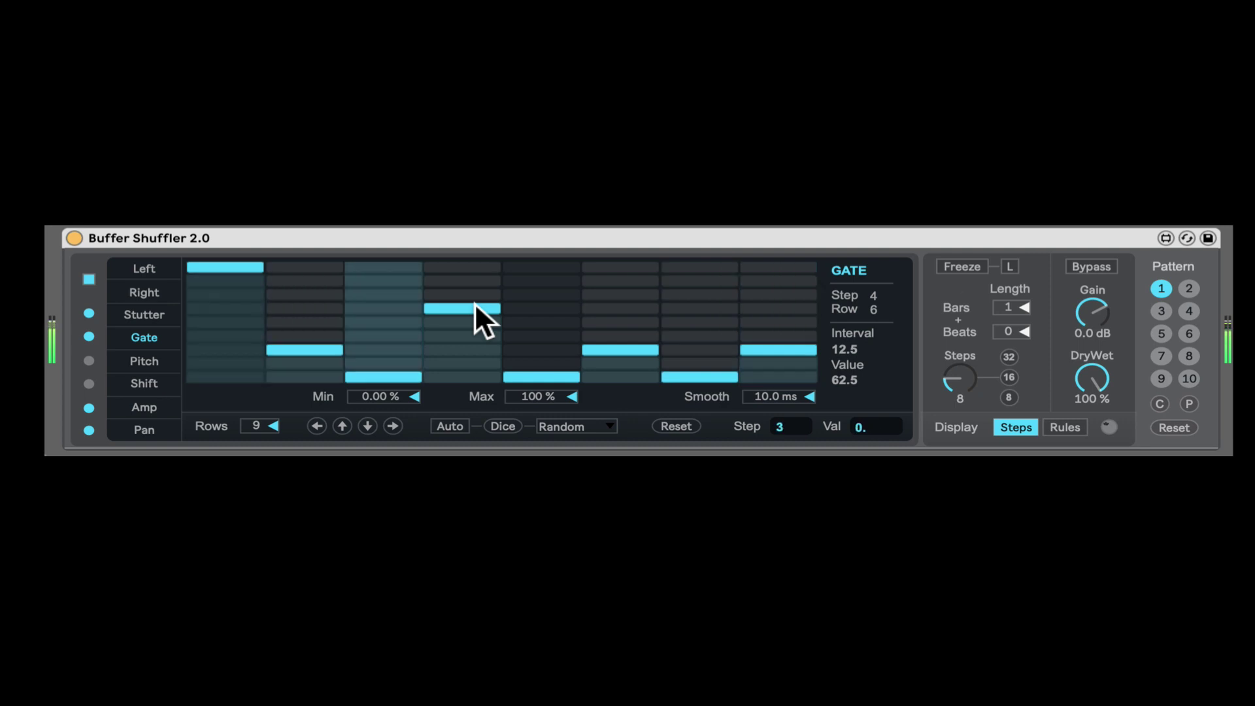
mouse_move(475, 302)
mouse_down()
mouse_move(431, 264)
mouse_move(394, 282)
mouse_move(304, 257)
mouse_up()
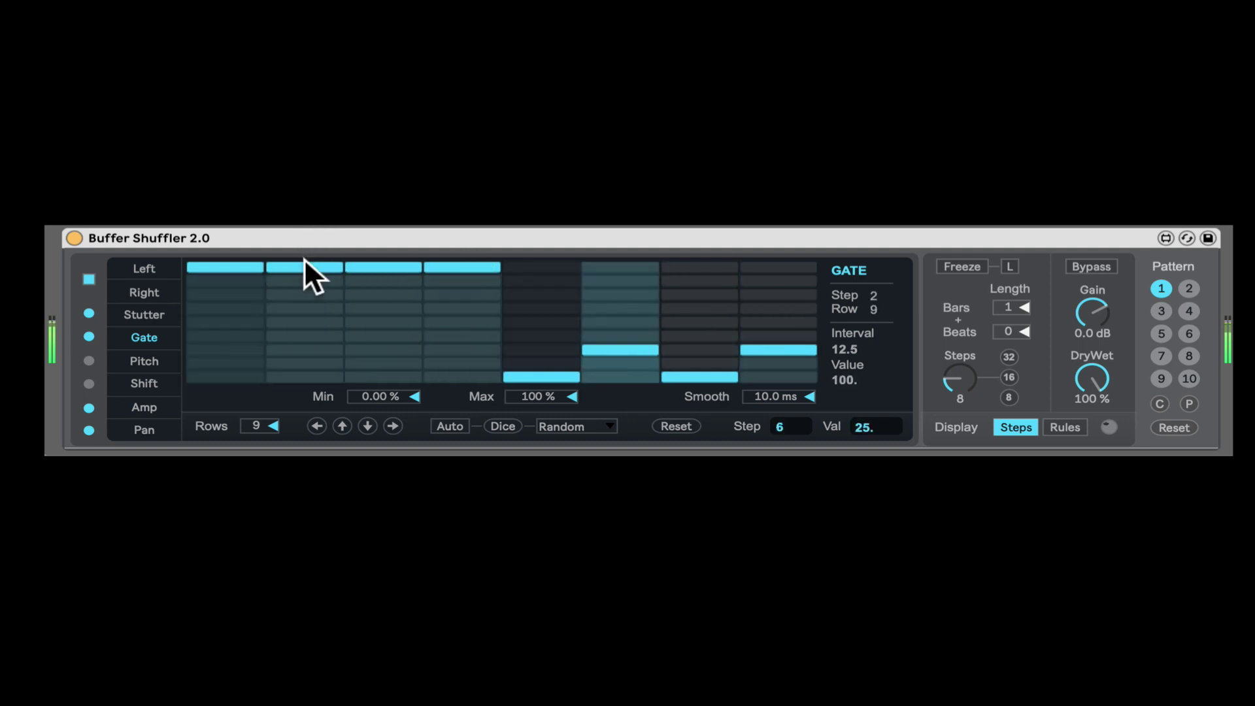
Try Gate Min at 63%, then restore Min 0% and Max 98% and reset steps to full.
mouse_move(367, 396)
mouse_down()
mouse_move(367, 346)
mouse_move(367, 419)
mouse_up()
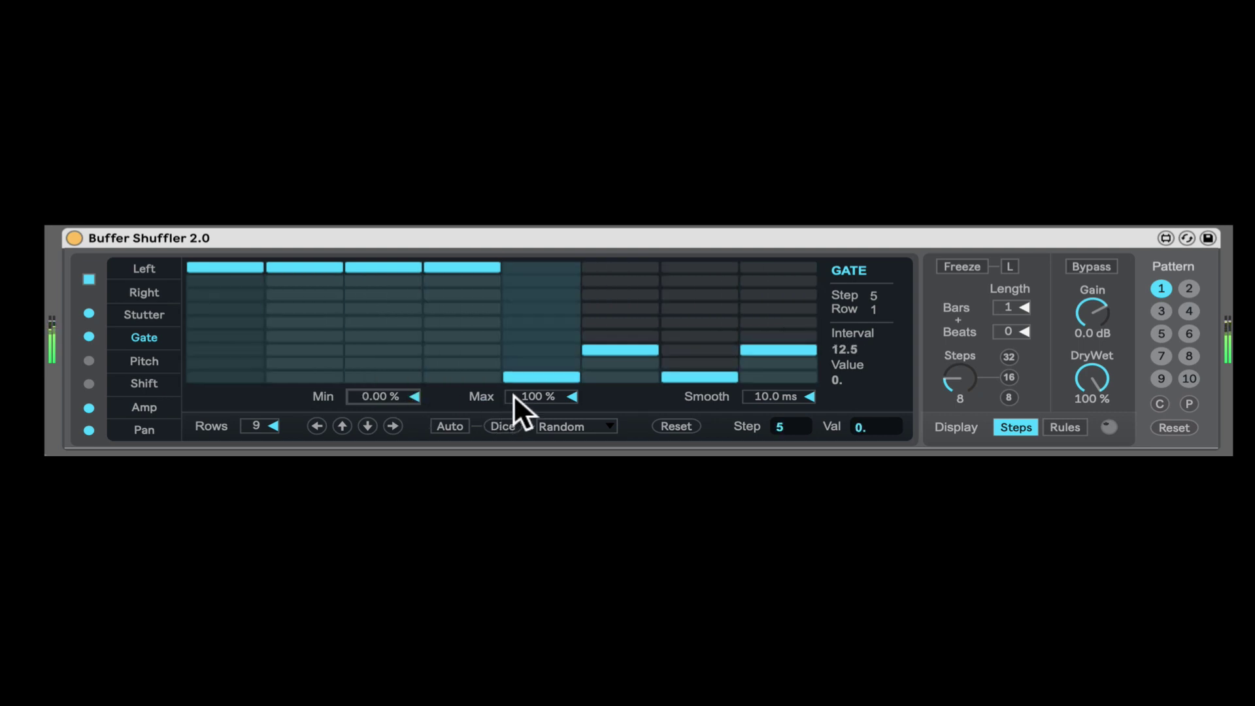
drag(513, 392, 537, 373)
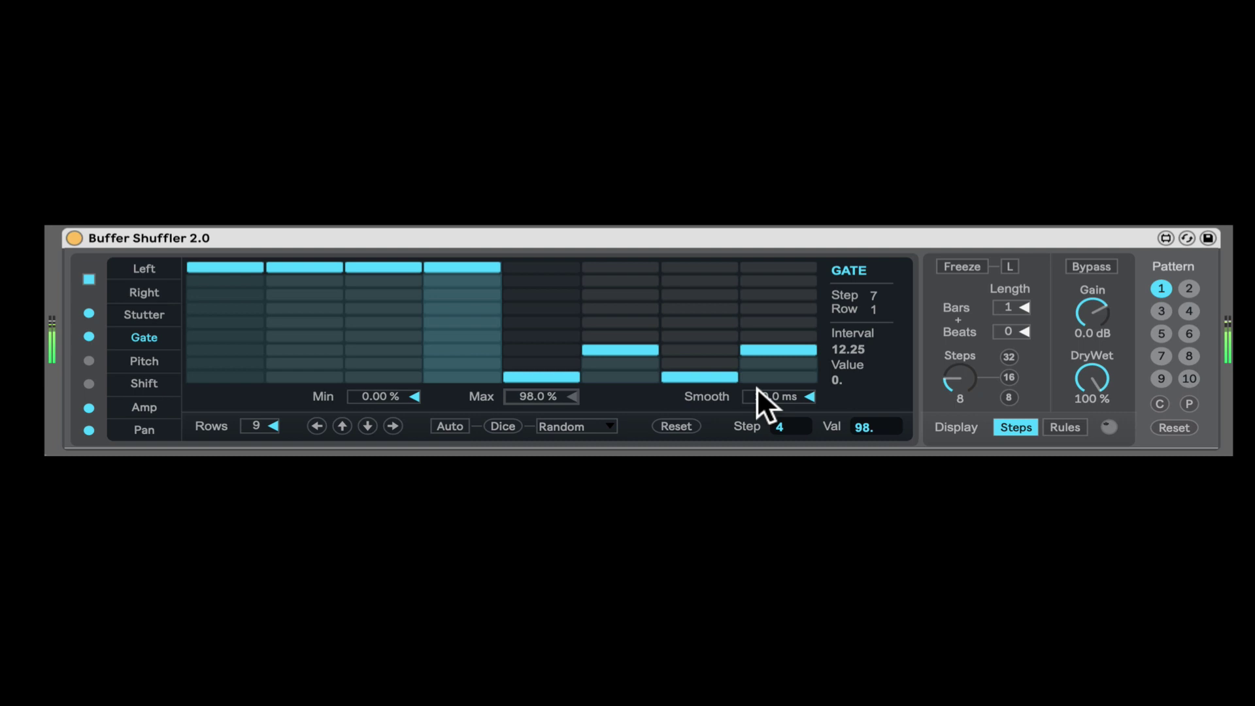
drag(758, 396, 678, 393)
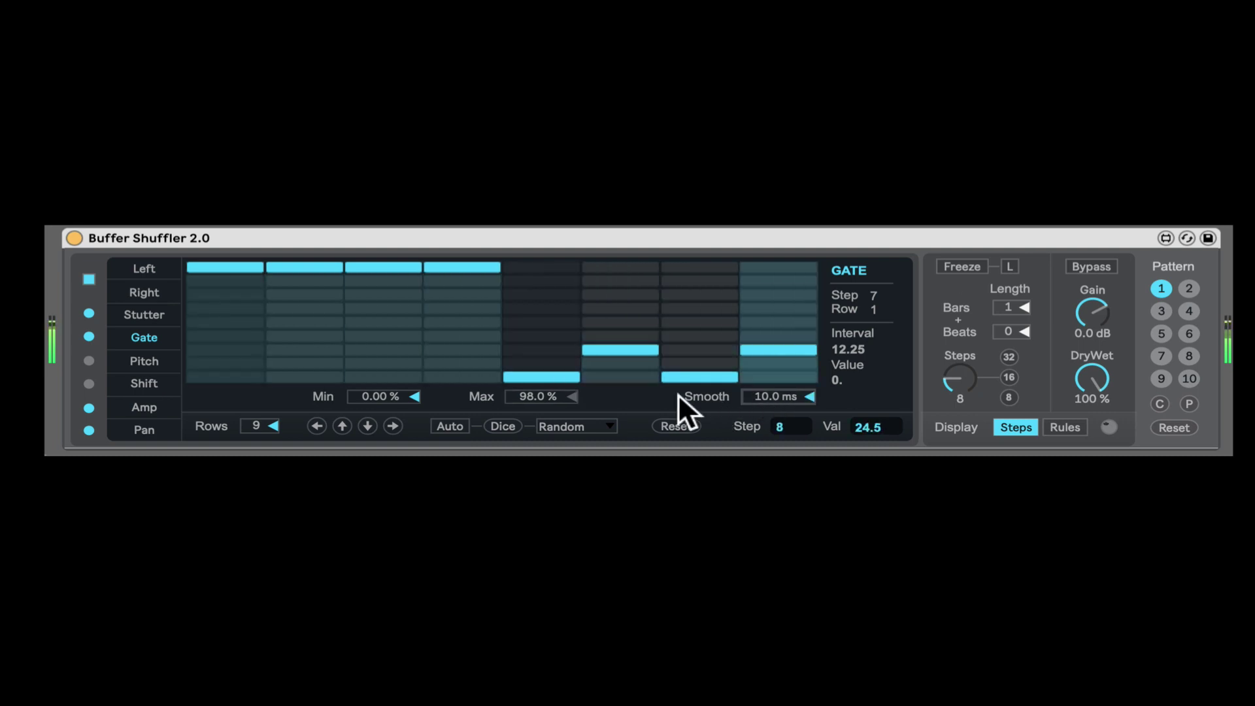
click(673, 426)
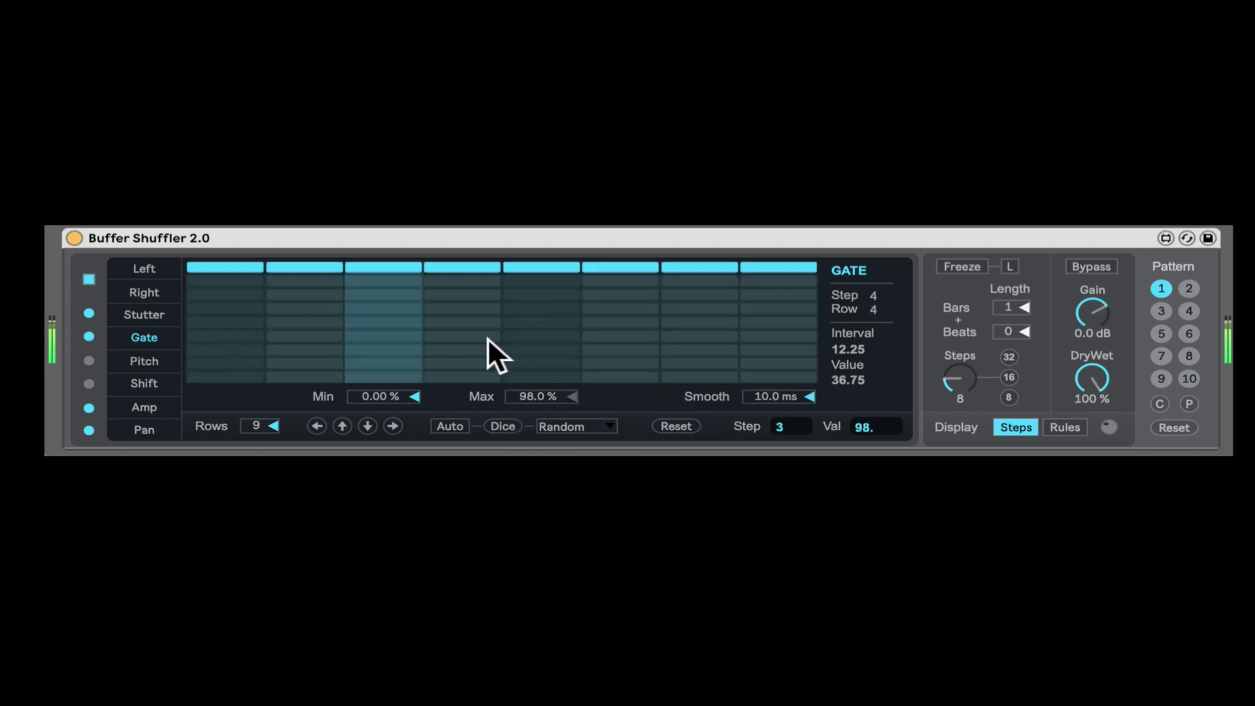
Enable the Pitch lane, raise steps 2 and 6, lower step 3, and drop step 5 lowest.
click(147, 361)
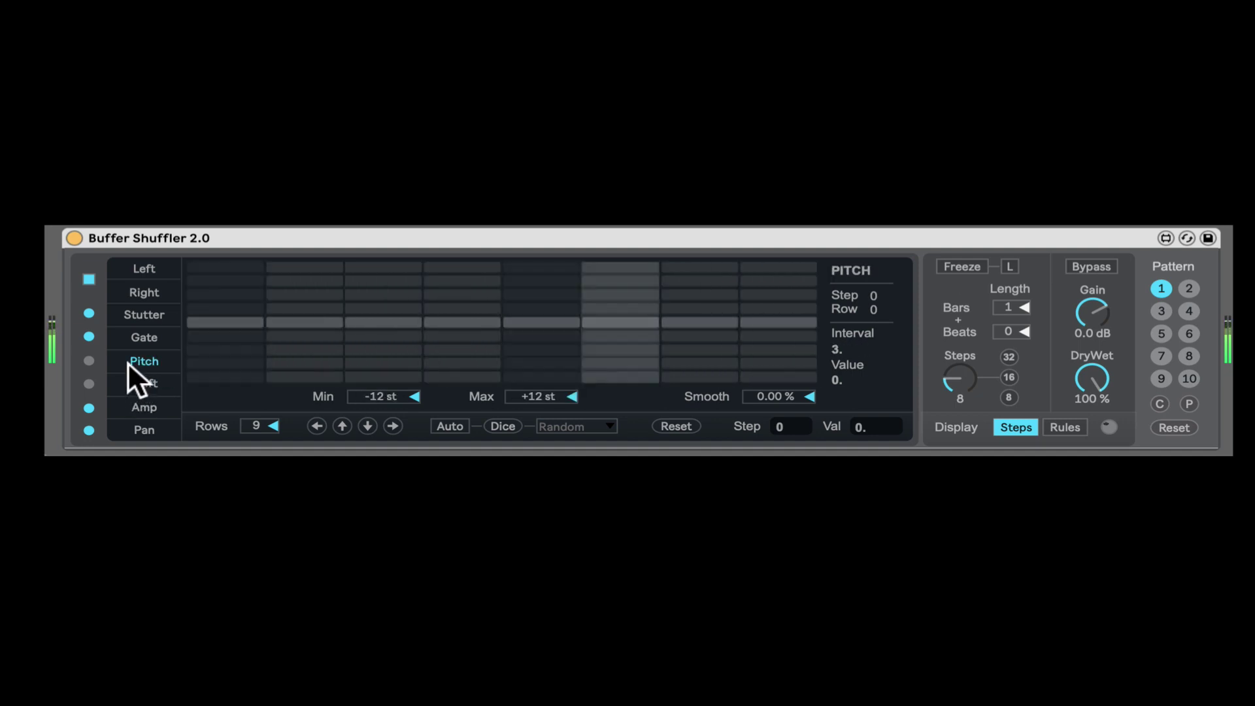
click(85, 359)
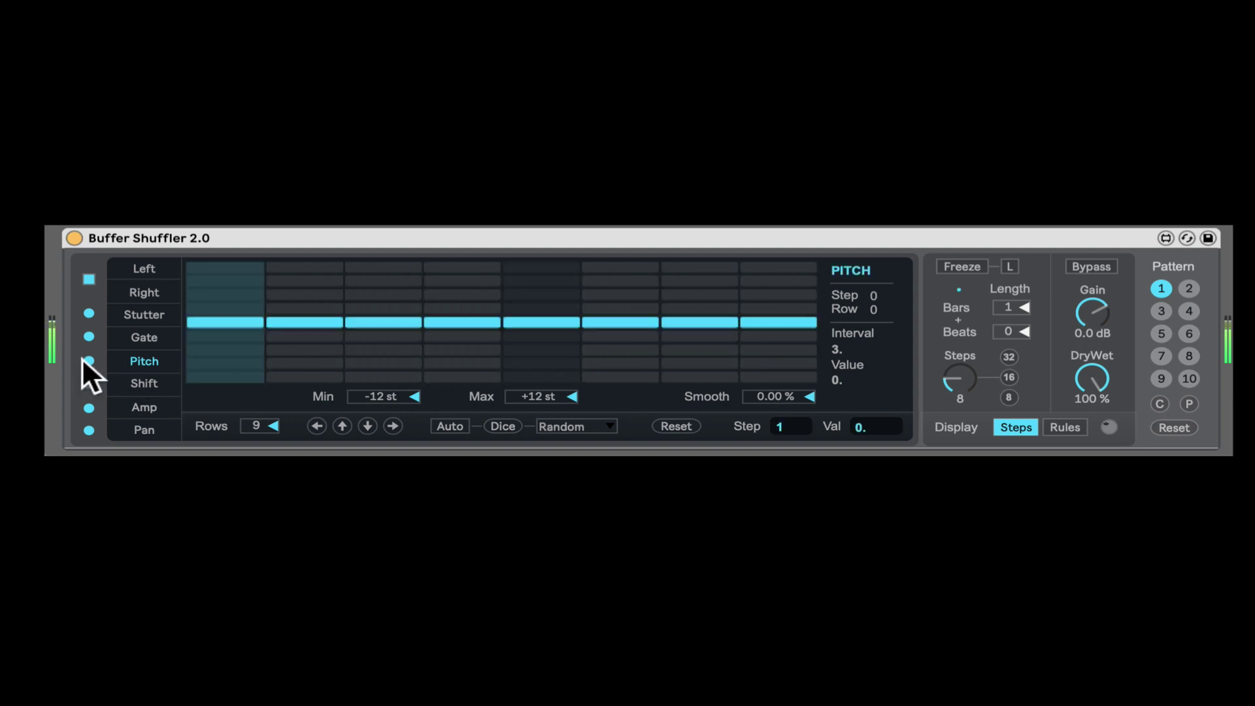
click(323, 296)
click(385, 349)
click(620, 294)
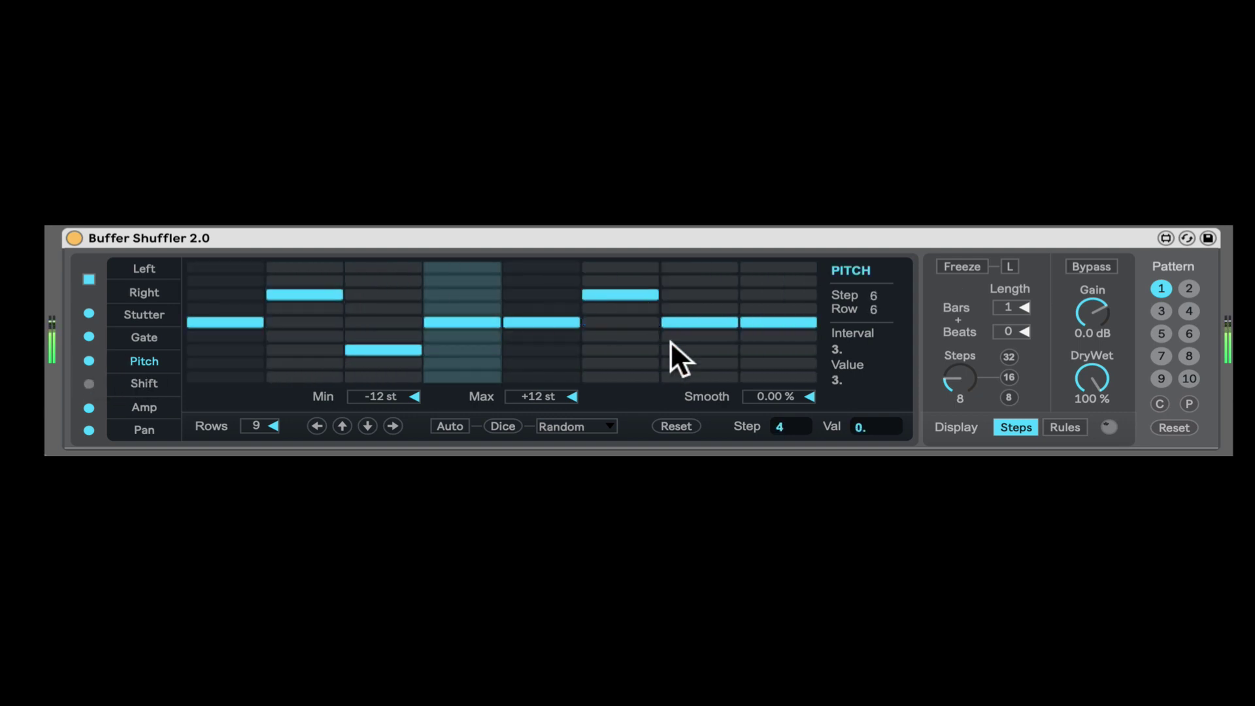
click(539, 294)
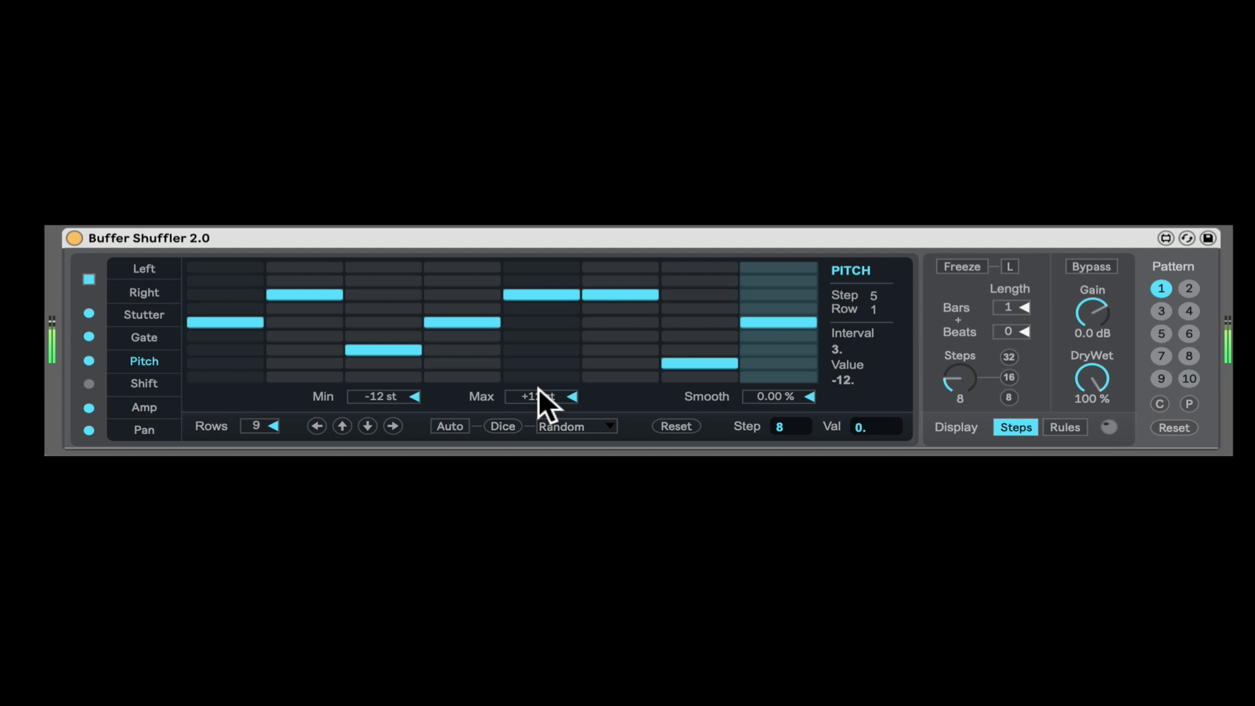
click(550, 363)
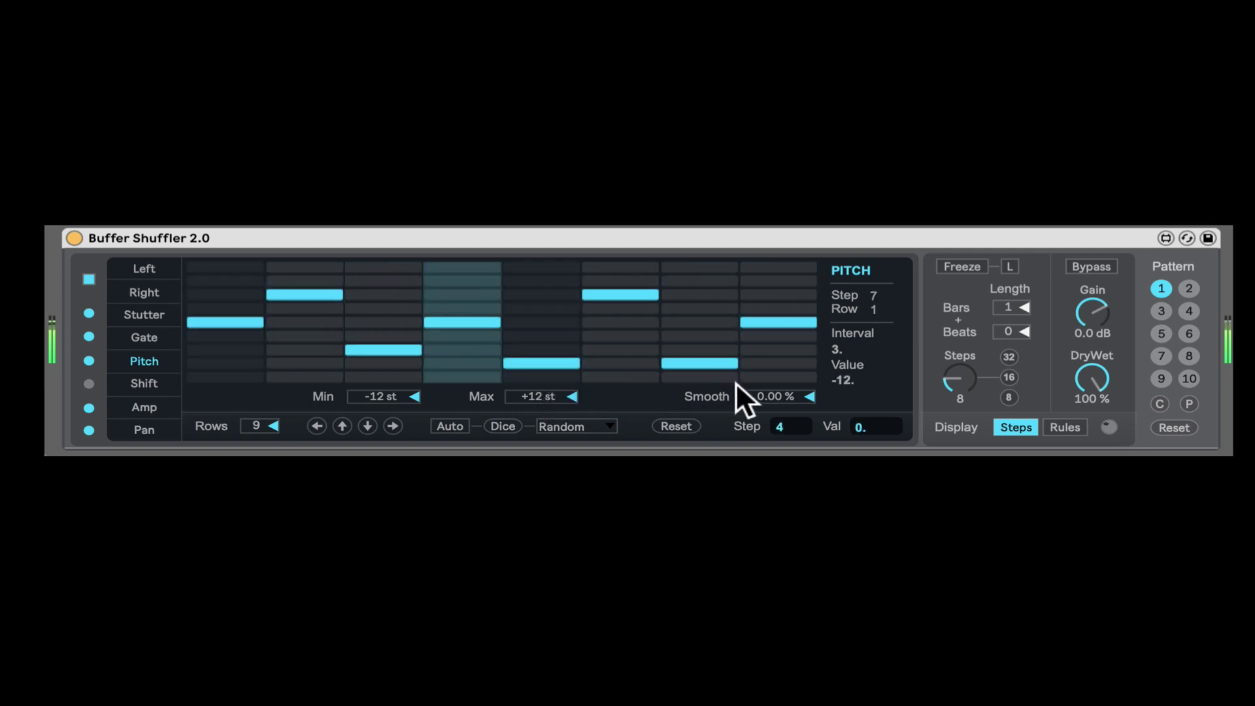
Sweep Pitch Smooth to 100% and back, randomize three times, then reset steps to 0.
drag(774, 393, 774, 326)
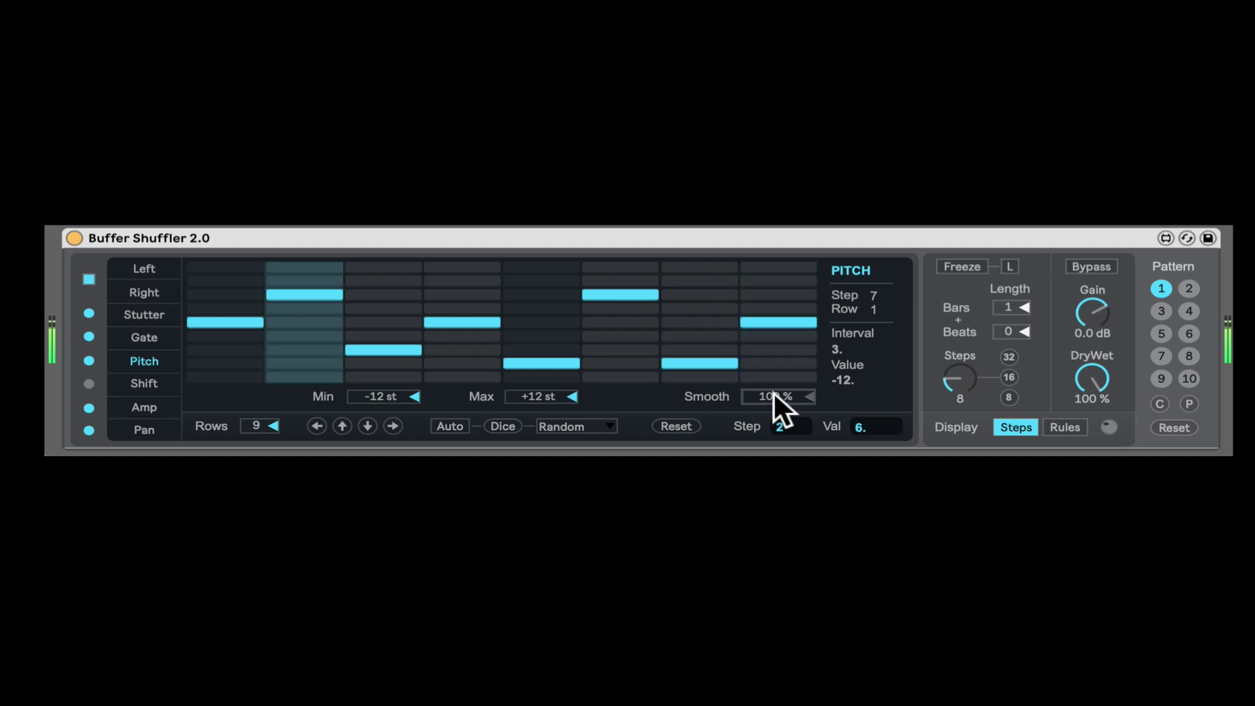
drag(773, 391, 774, 458)
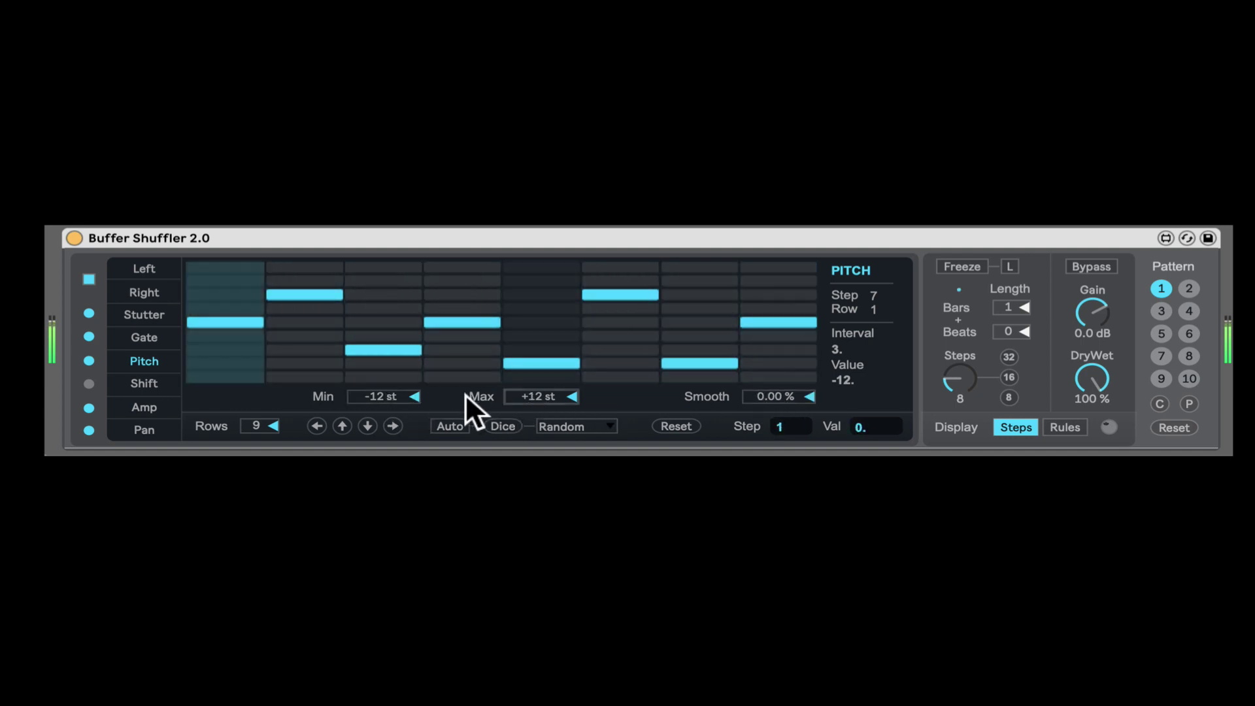
click(502, 425)
click(502, 425)
click(503, 425)
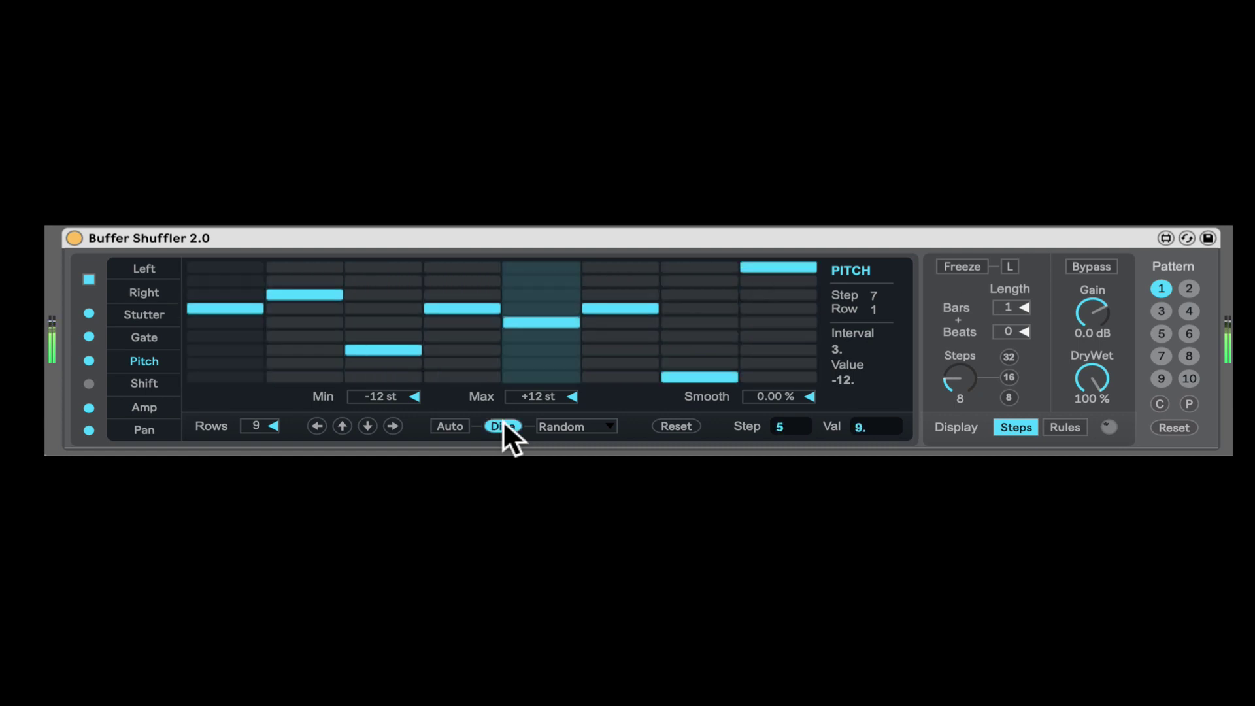
click(674, 423)
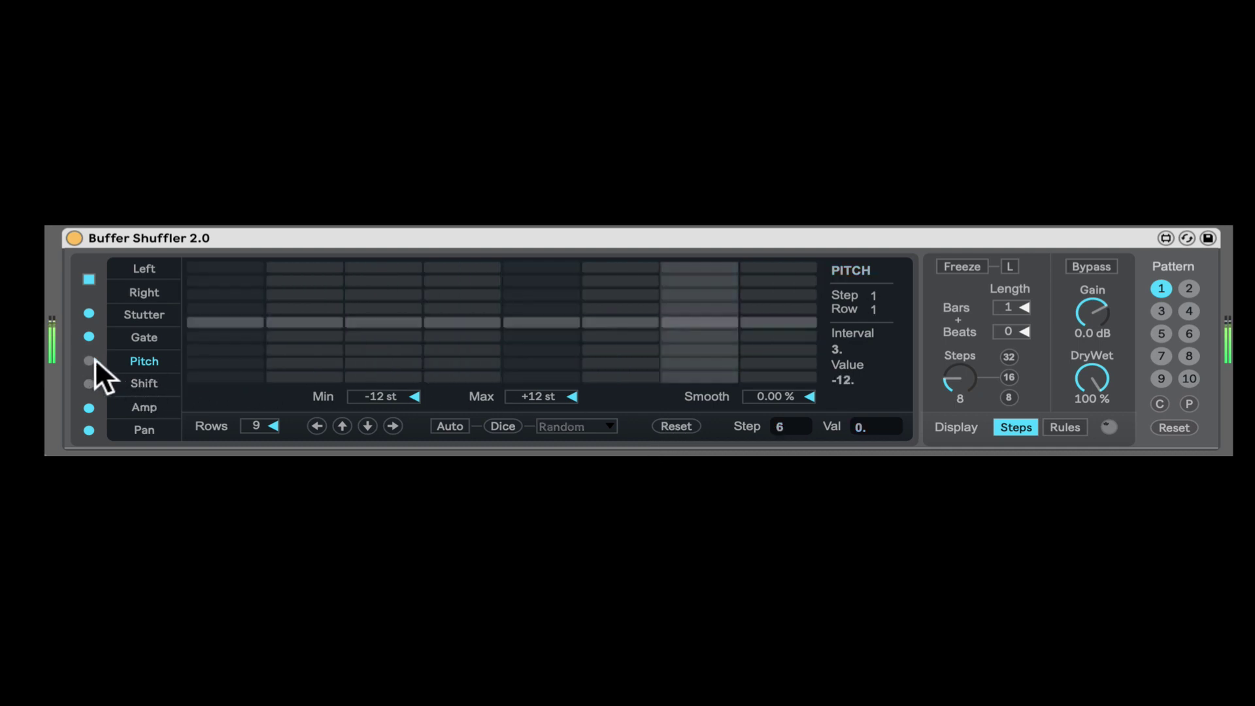
Set Shift steps 2, 3, 6 and 8 to new rows.
click(130, 382)
click(383, 336)
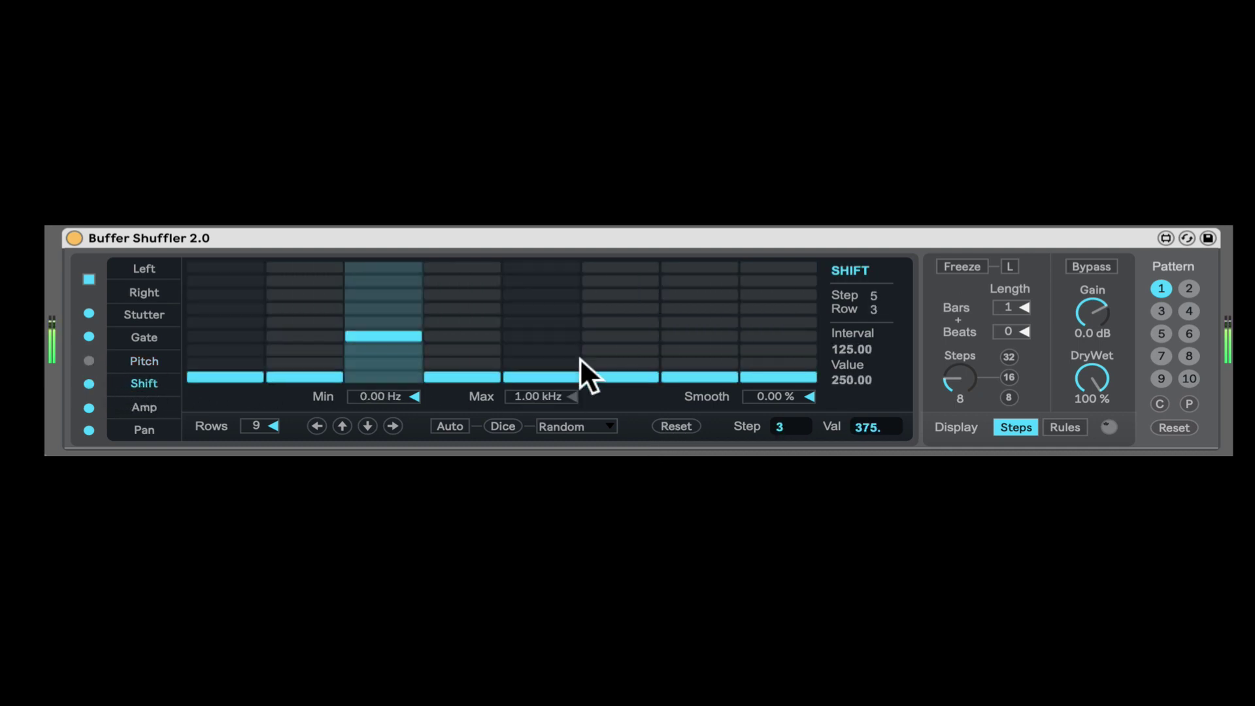
click(626, 308)
click(794, 337)
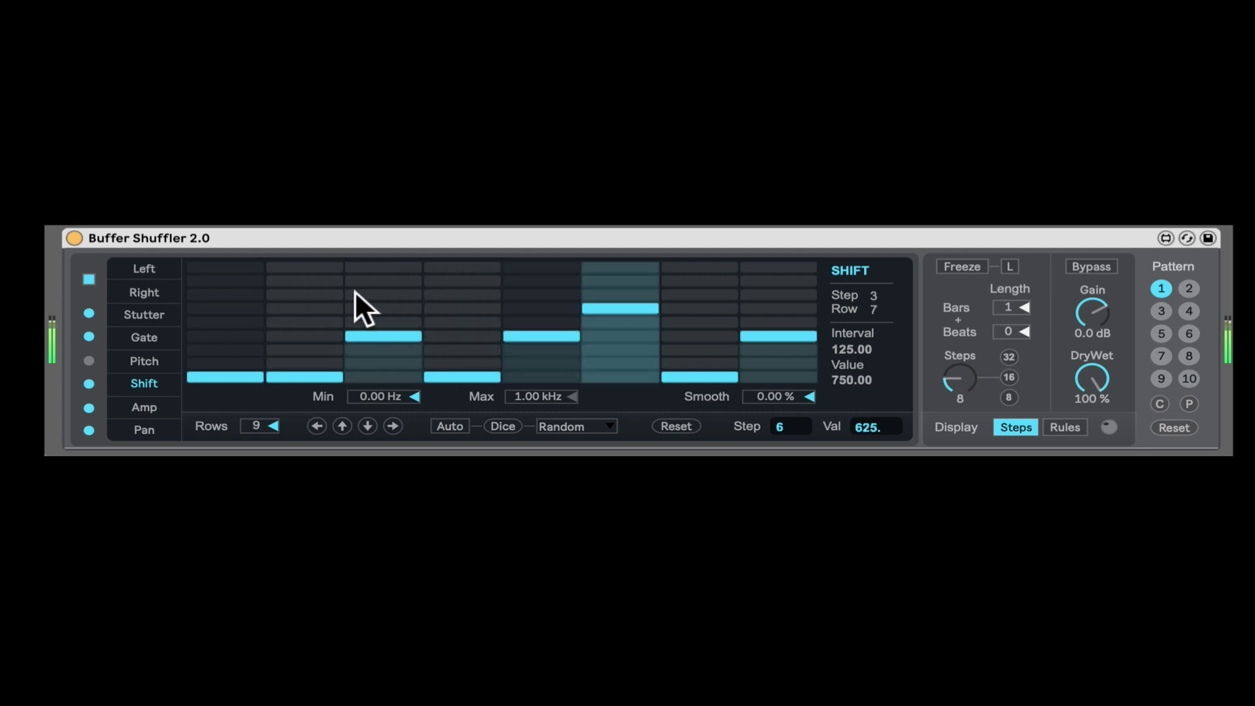
click(320, 293)
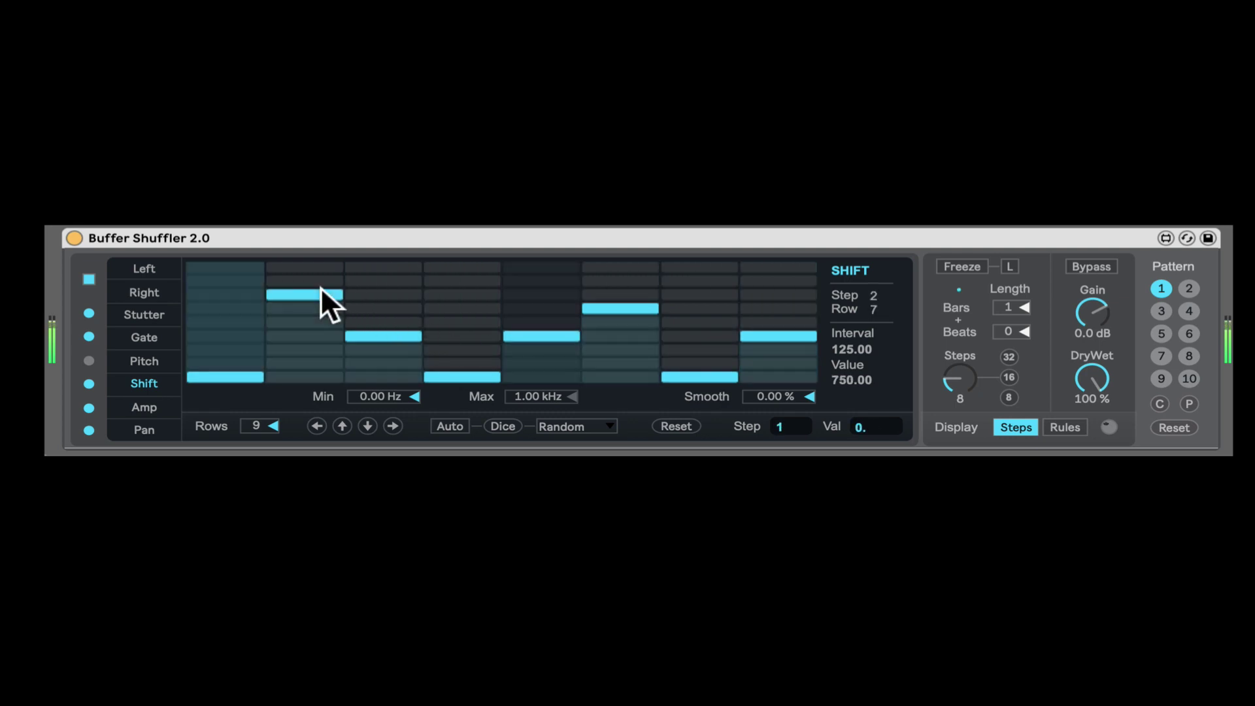
click(636, 346)
Narrow the Shift range to 0–224 Hz, raise step 6, and add heavy smoothing.
drag(560, 395, 560, 363)
drag(431, 395, 432, 366)
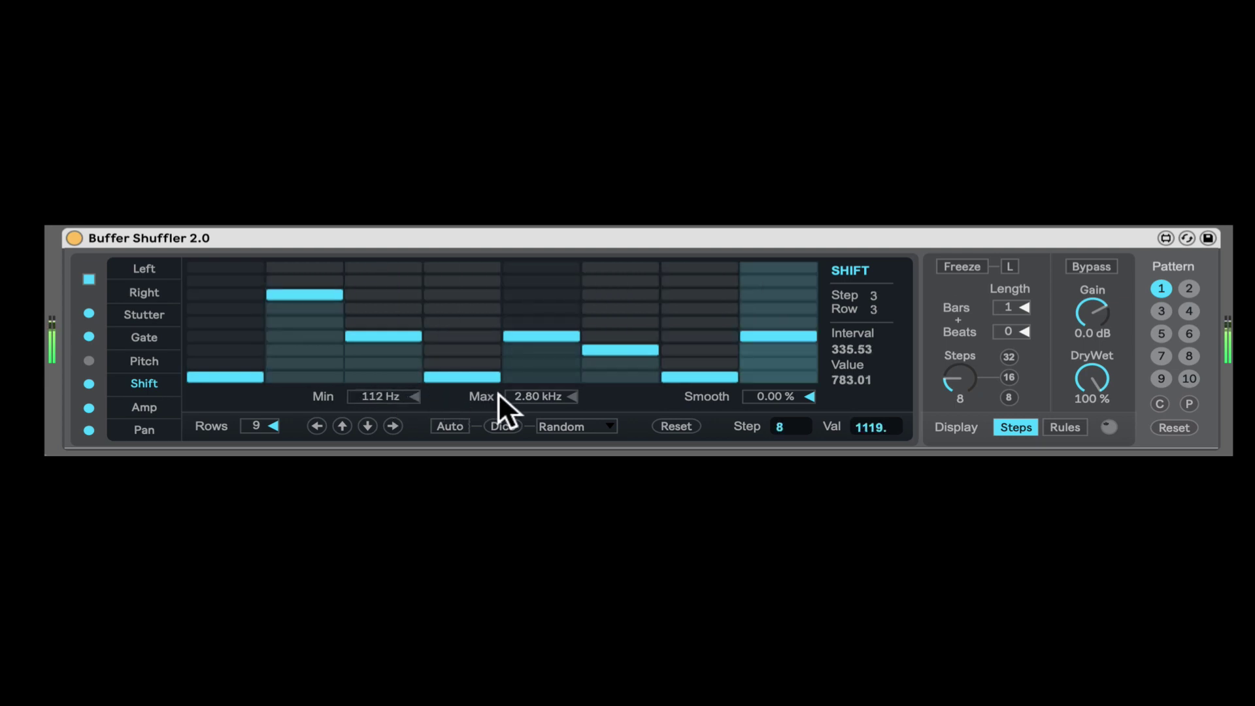
drag(522, 396, 522, 425)
click(619, 281)
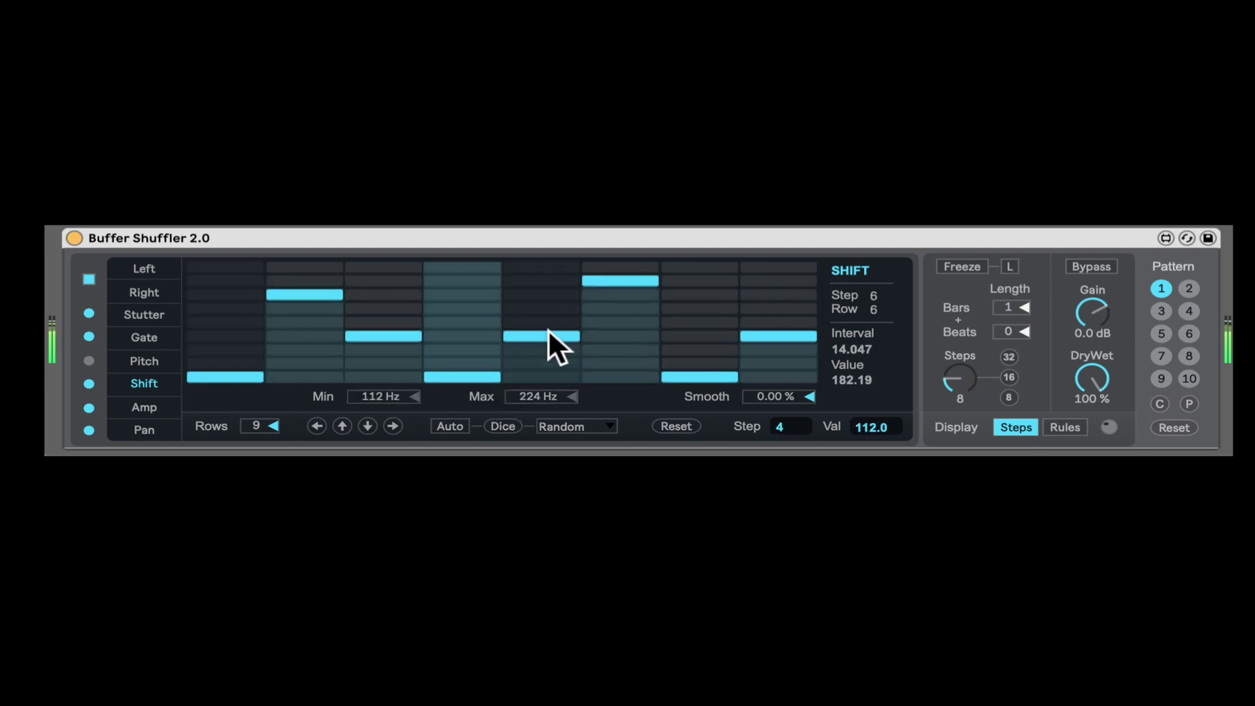
drag(392, 395, 420, 396)
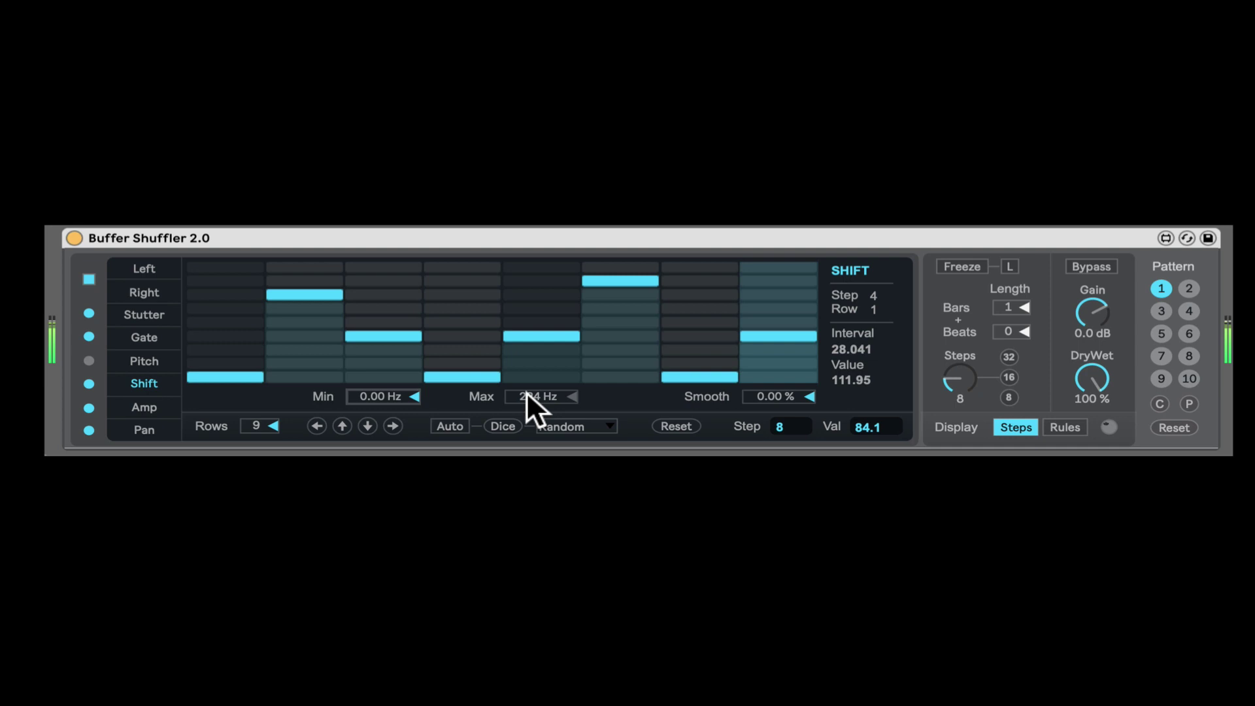
drag(745, 393, 734, 392)
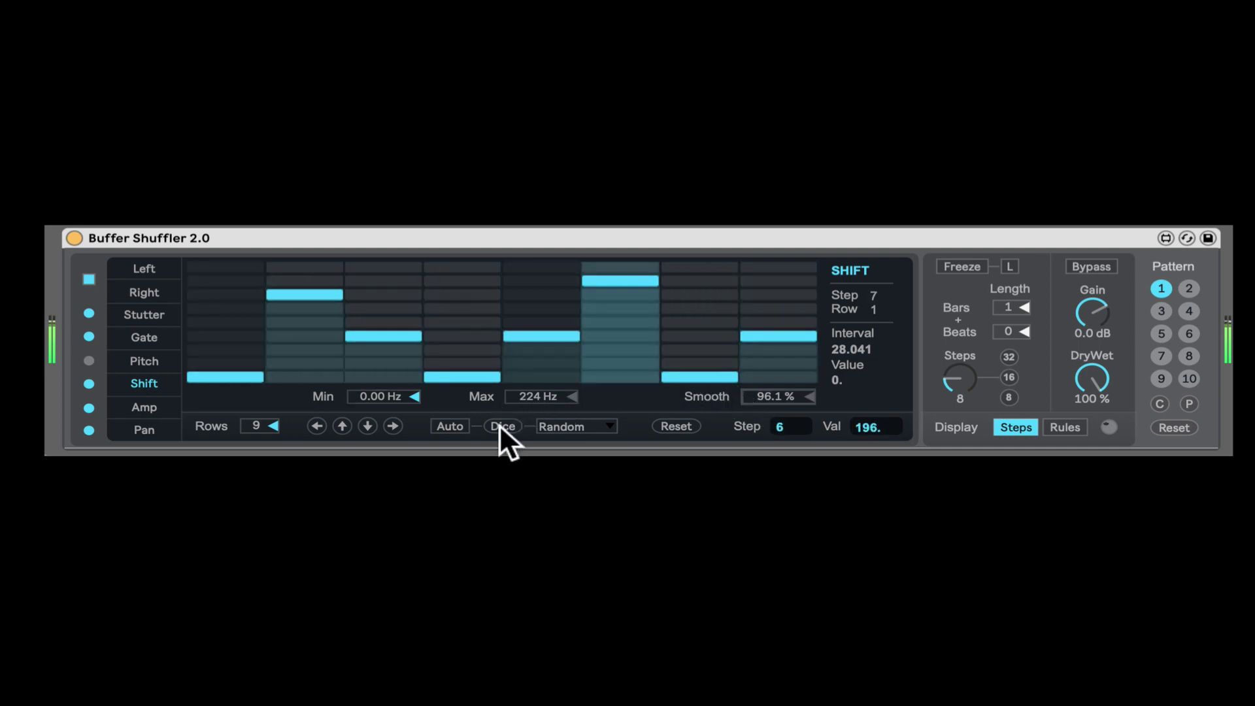
Switch on the Pitch lane with Auto randomization, then return to the Shift lane.
click(89, 360)
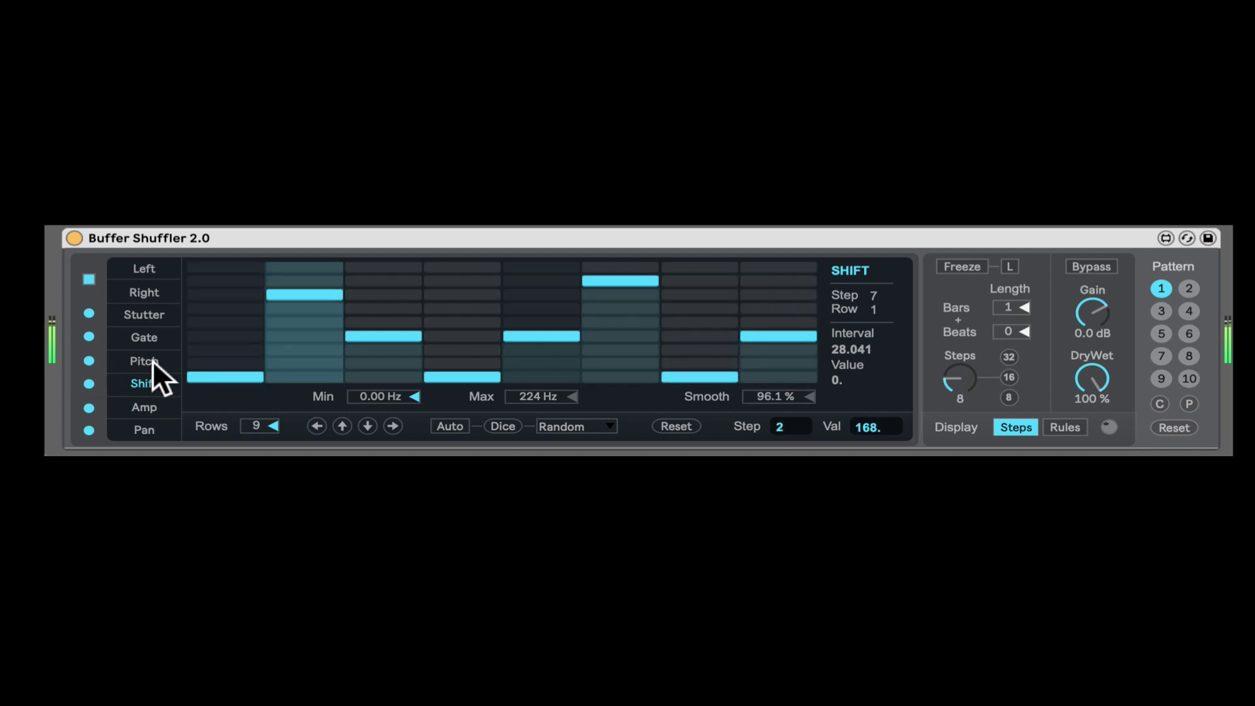
click(147, 360)
click(466, 426)
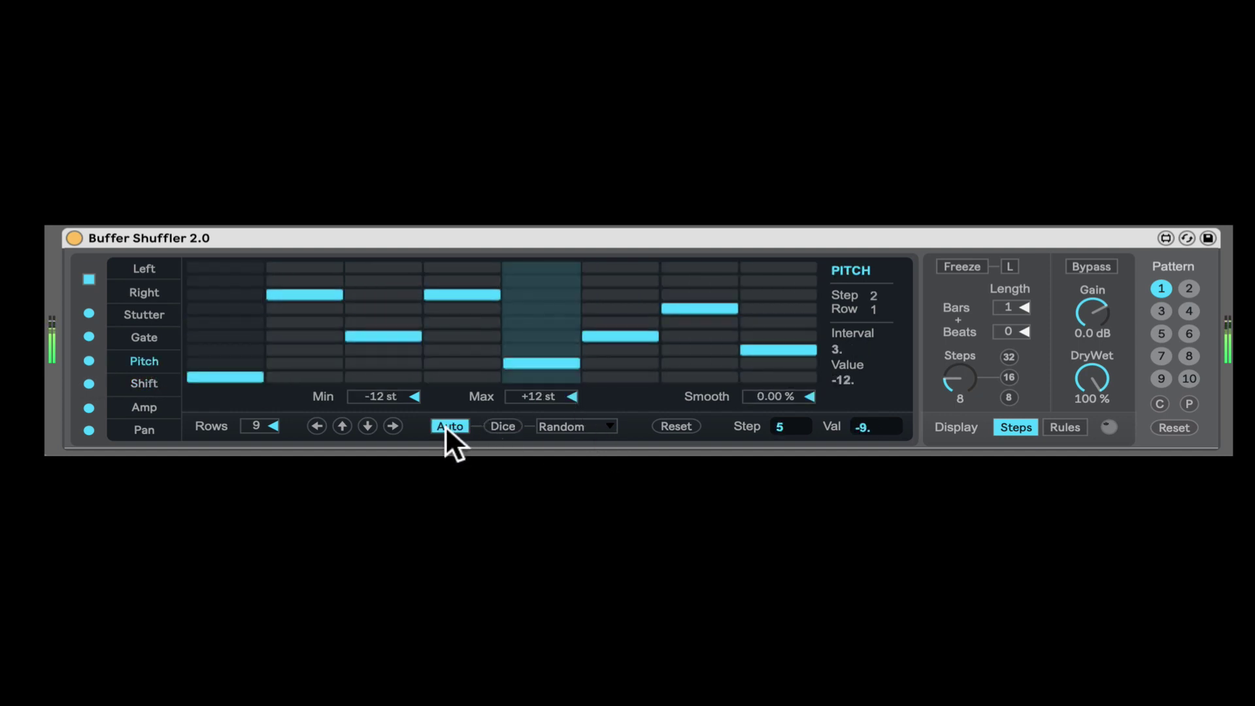
click(149, 384)
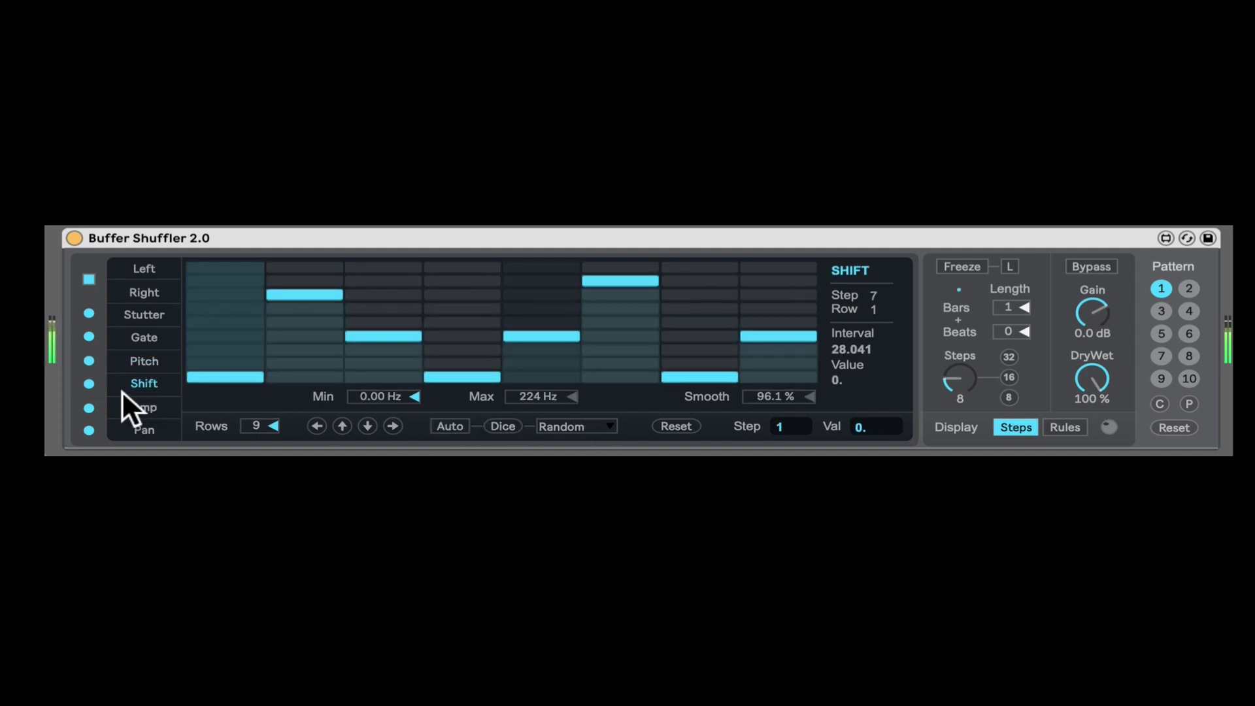
click(130, 406)
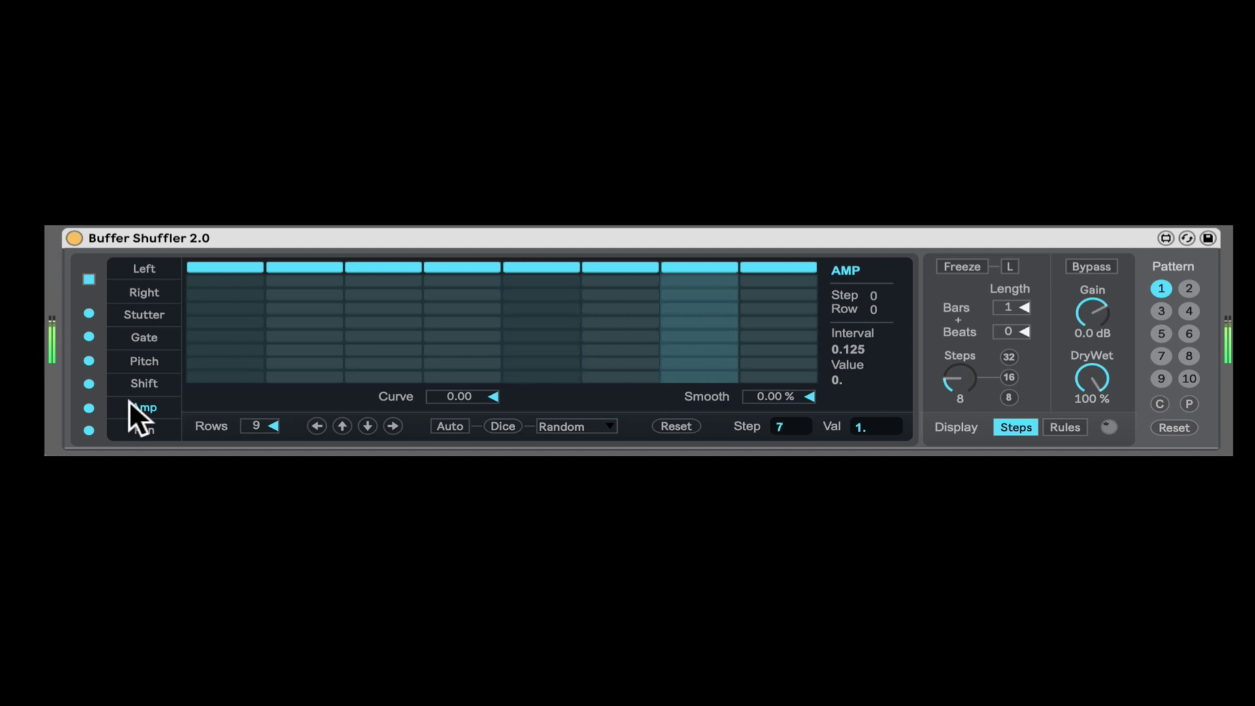
Lower Amp steps 2, 4 and 6 and drop step 7 to half level.
click(288, 333)
click(458, 336)
click(692, 323)
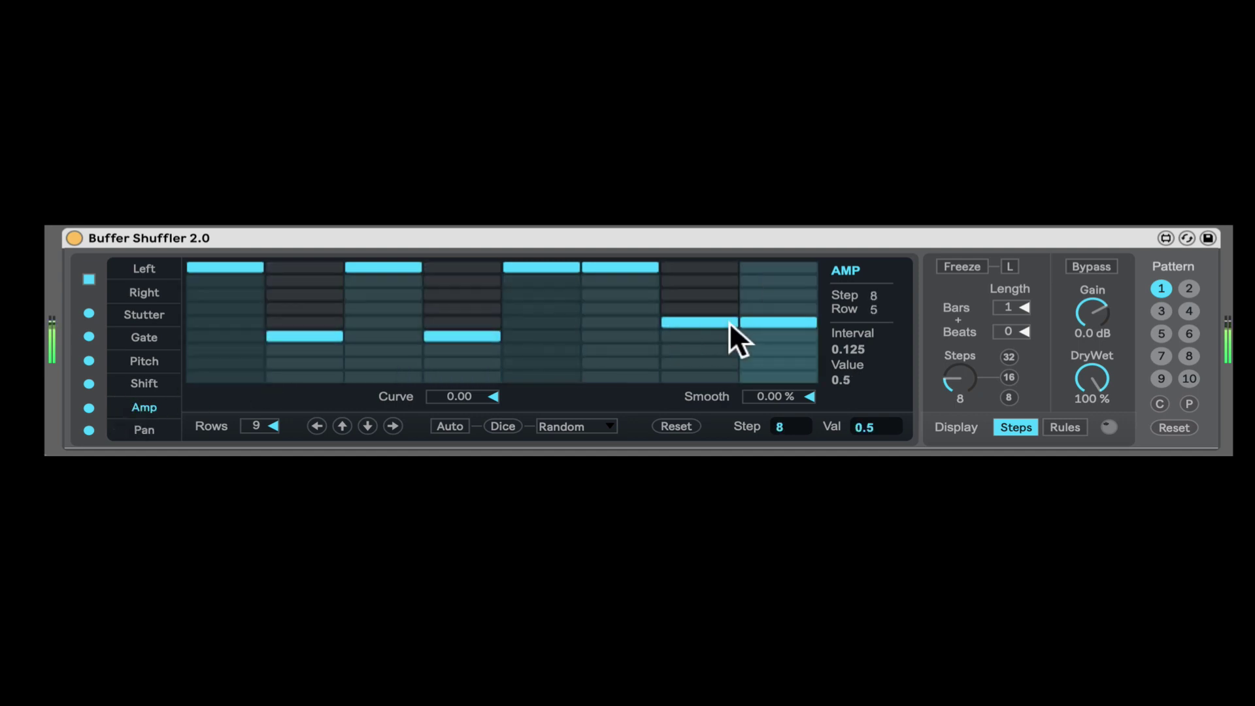
click(611, 348)
Pan steps 2, 3, 5 and 8 to alternating sides with smooth gliding between them.
click(163, 425)
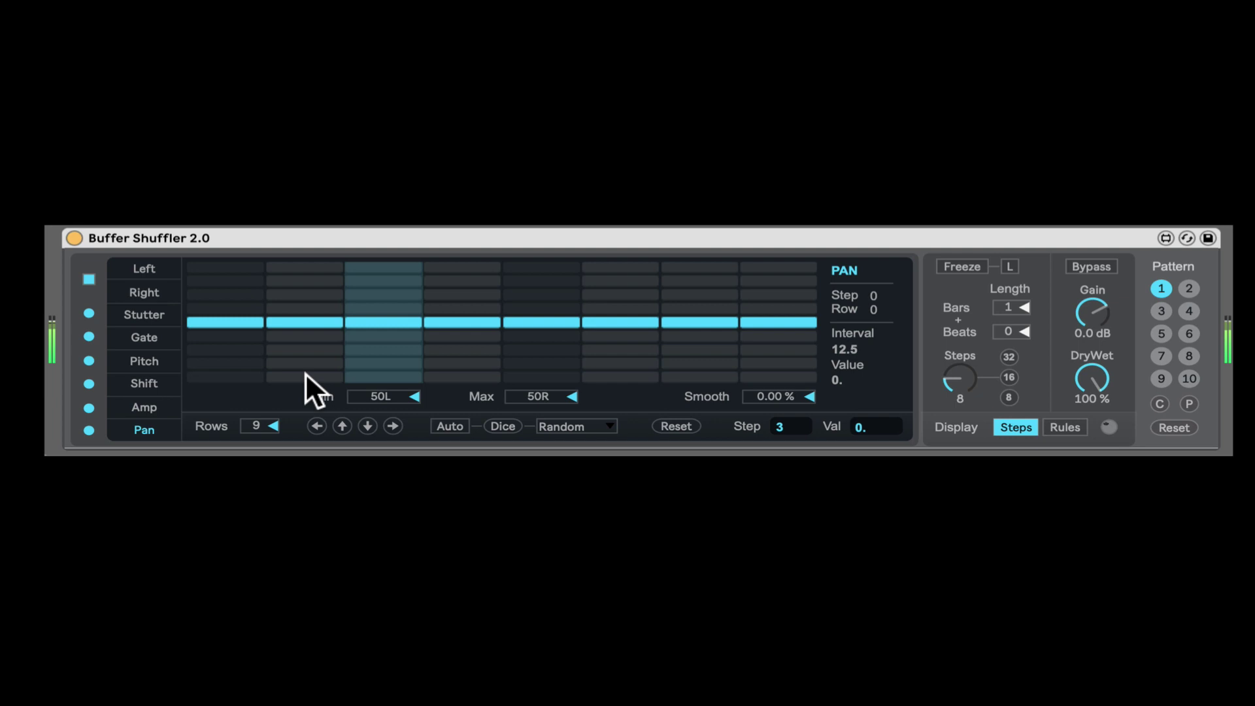
click(300, 281)
click(384, 350)
click(541, 281)
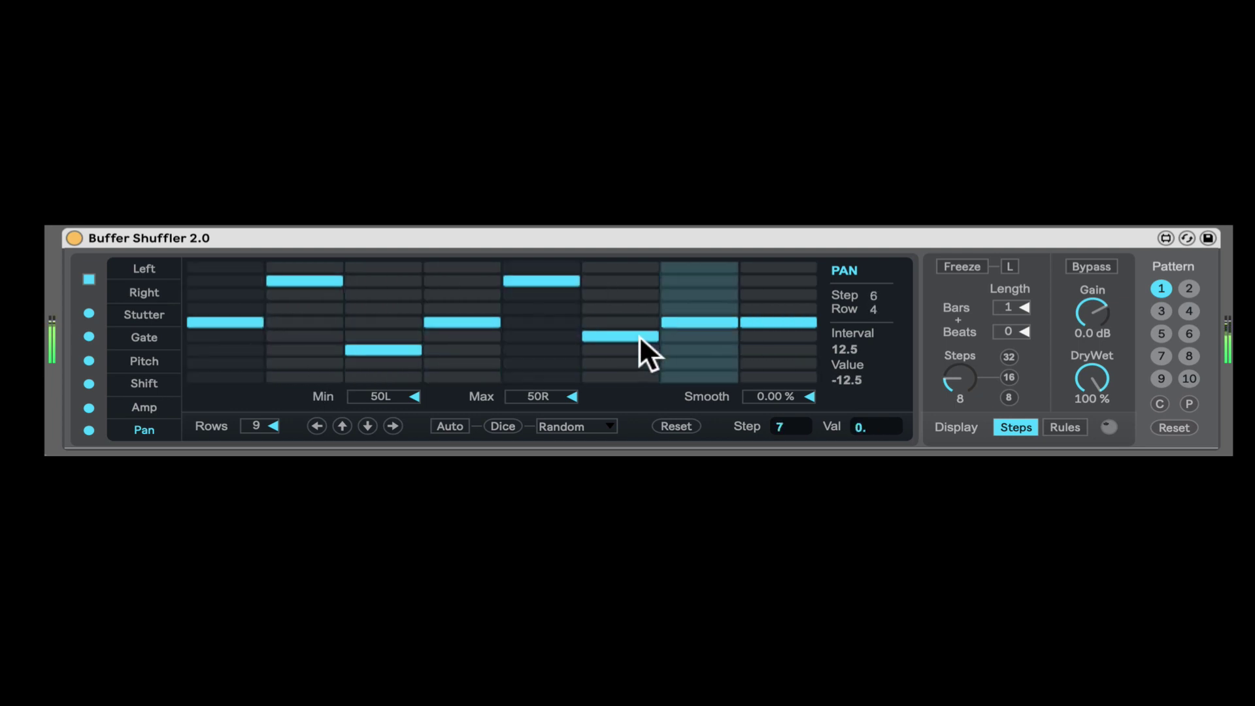
click(741, 281)
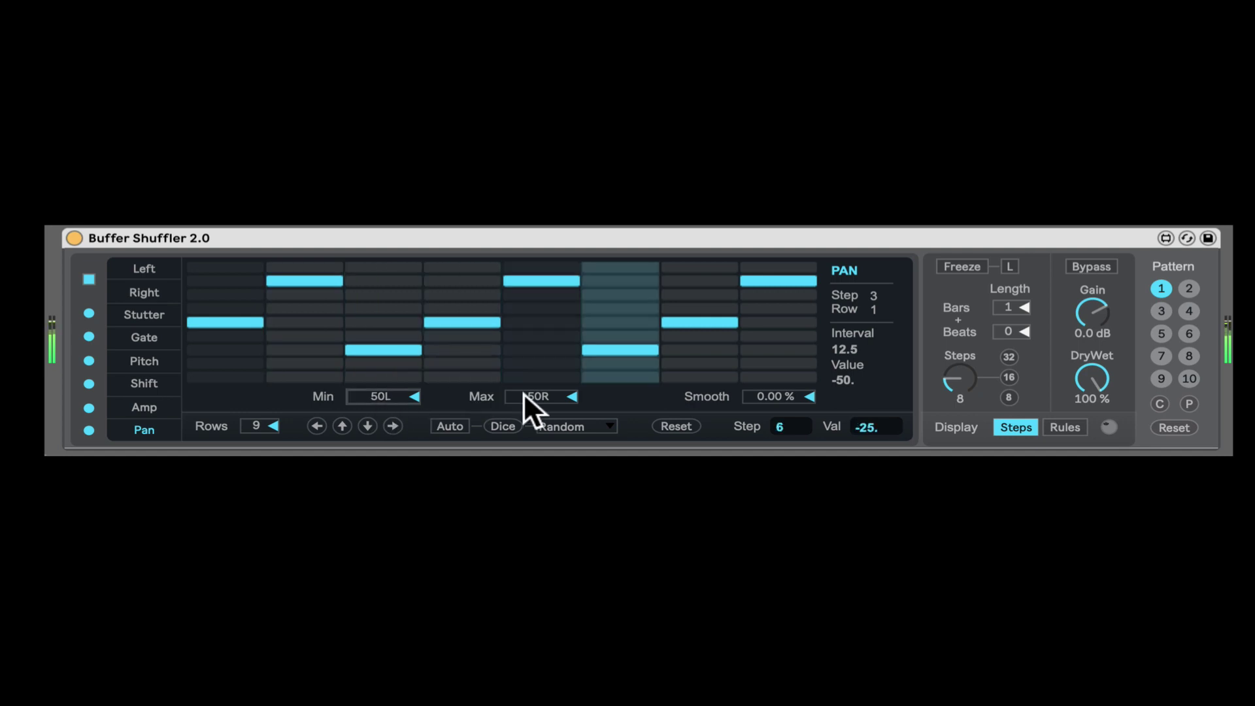
drag(782, 395, 783, 391)
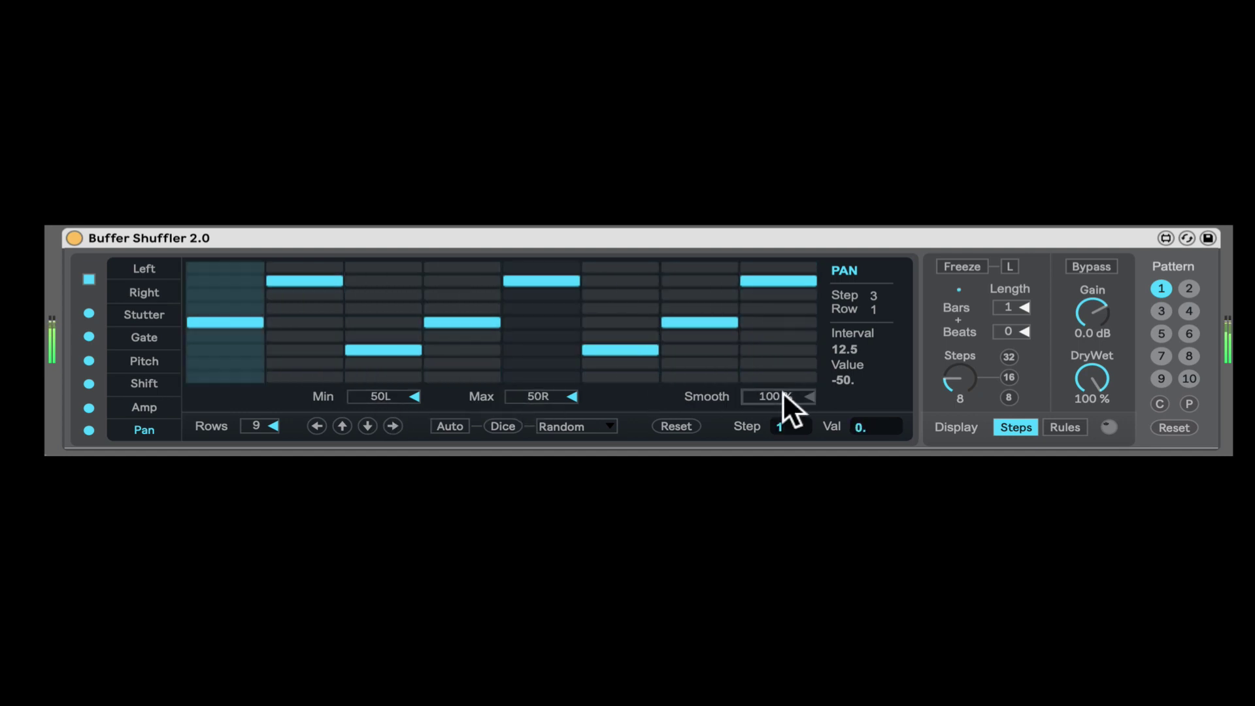
Raise Amp step 7 to full, set Amp Smooth to about 84%, and randomize the Left lane.
click(137, 407)
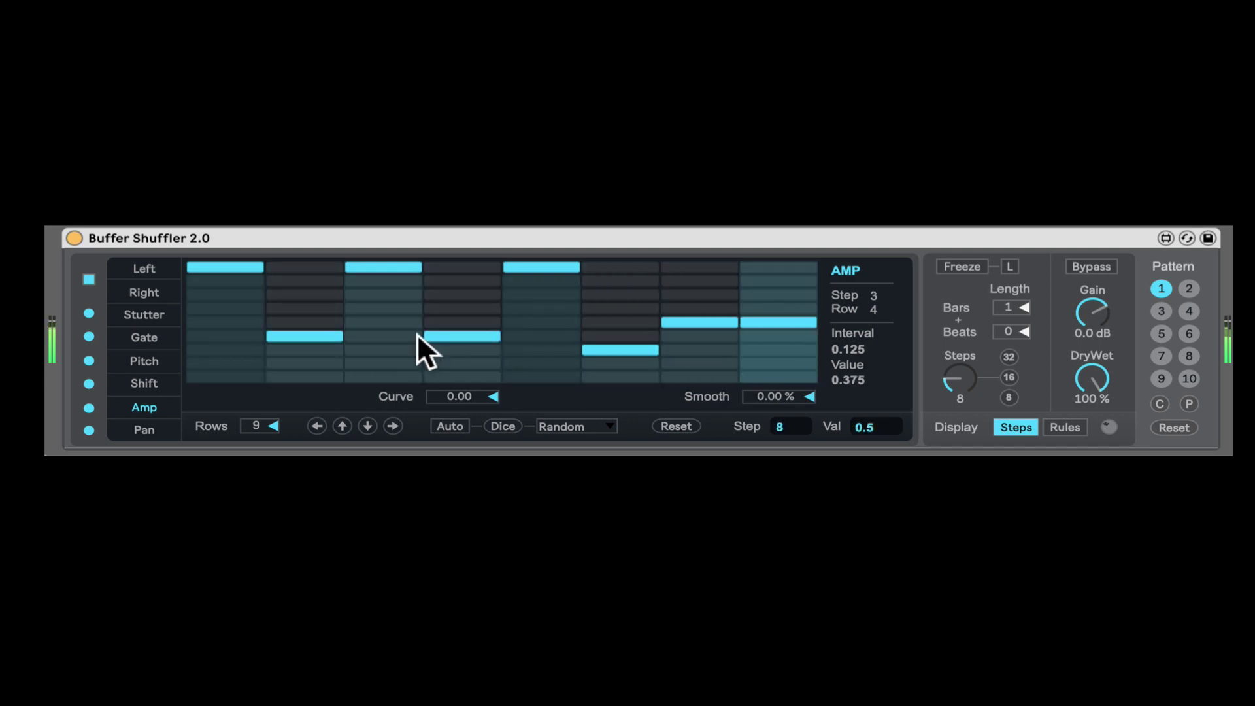
drag(711, 281, 715, 253)
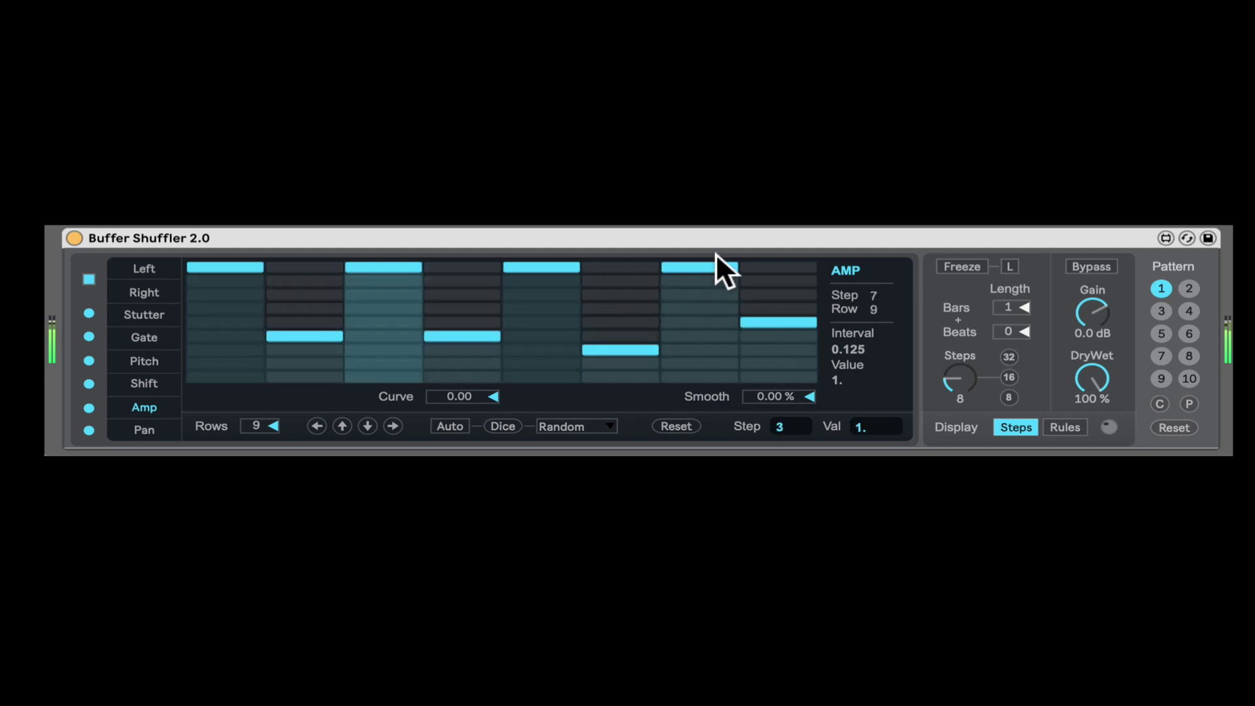
mouse_move(767, 397)
mouse_down()
mouse_move(768, 341)
mouse_move(767, 396)
mouse_up()
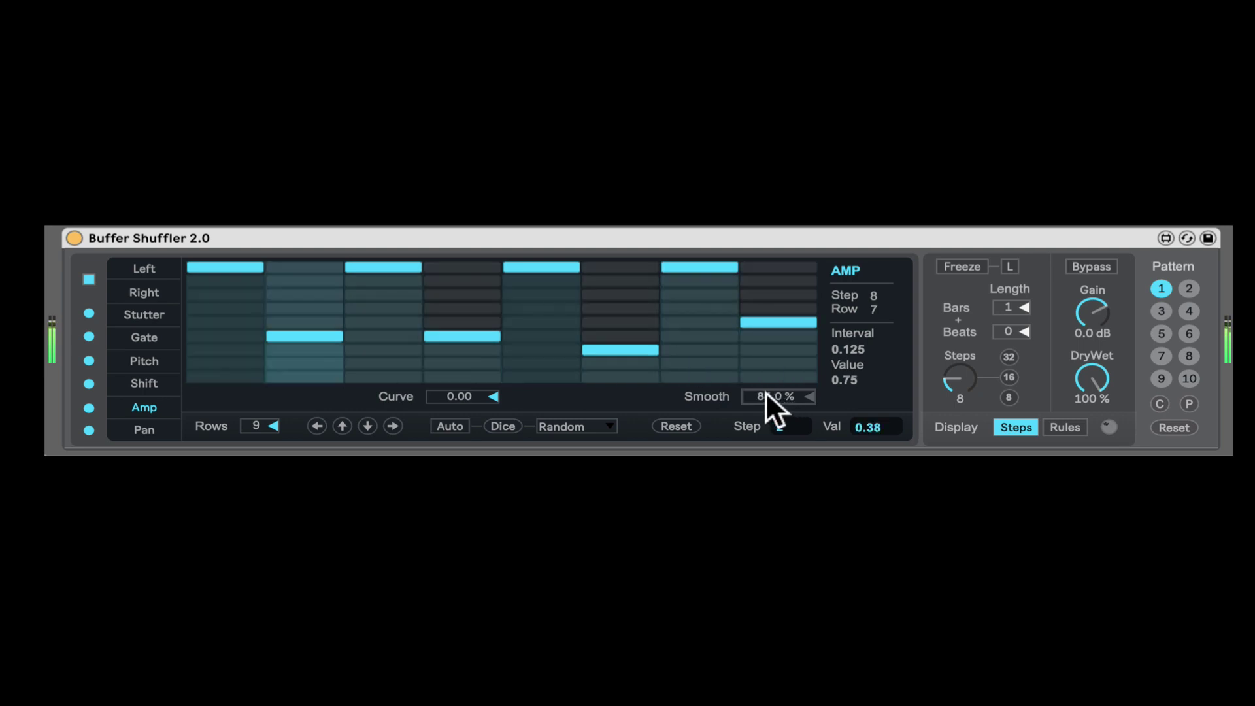
click(144, 269)
click(503, 431)
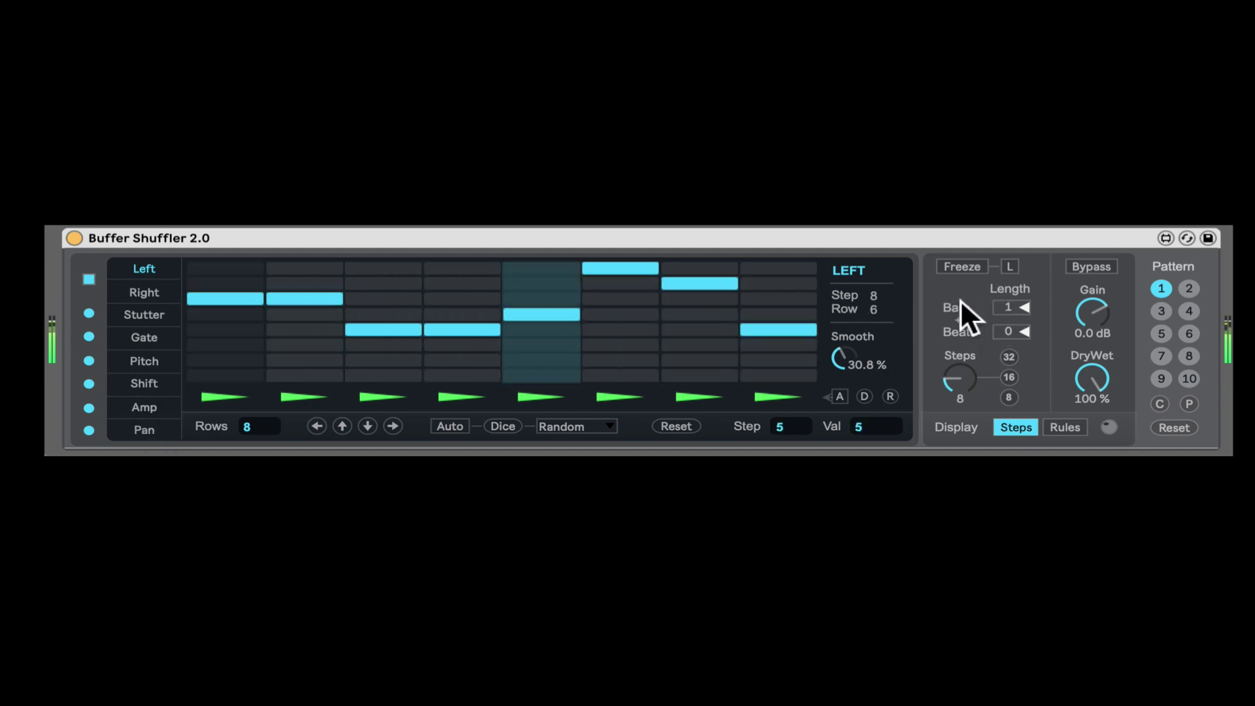
Freeze playback on the current step while viewing the Gate, Pitch and Shift lanes.
click(961, 265)
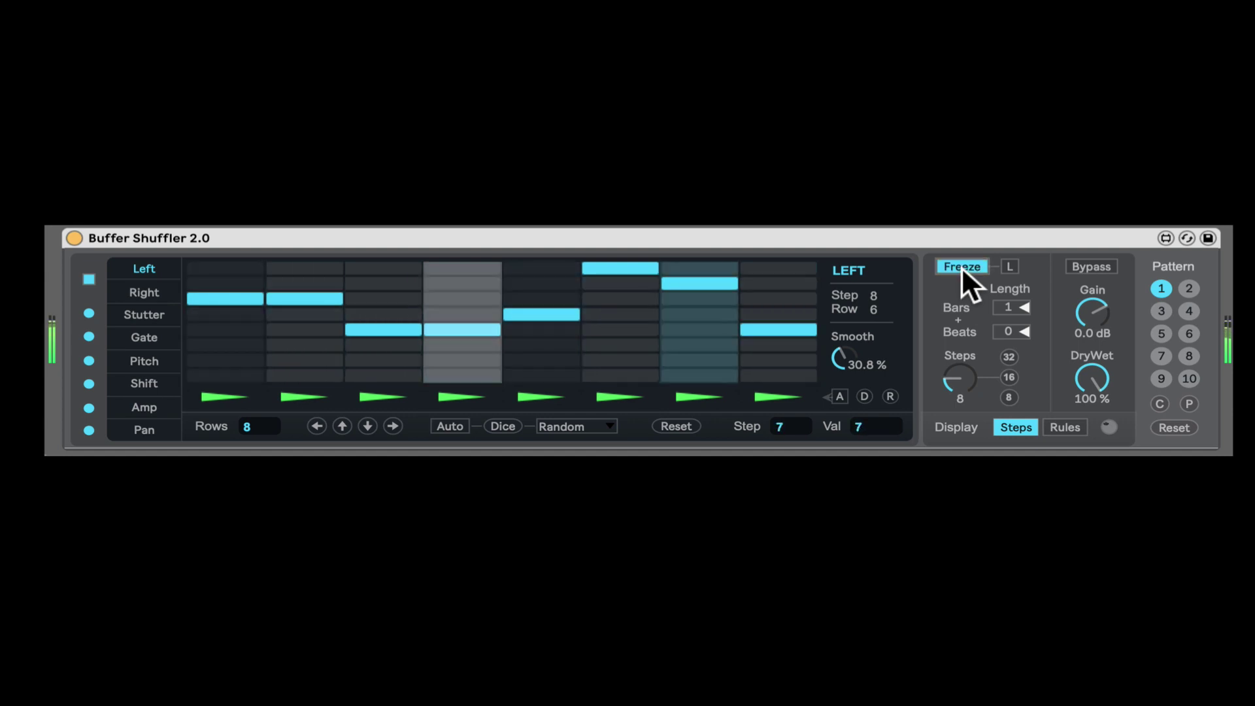
click(160, 336)
click(149, 360)
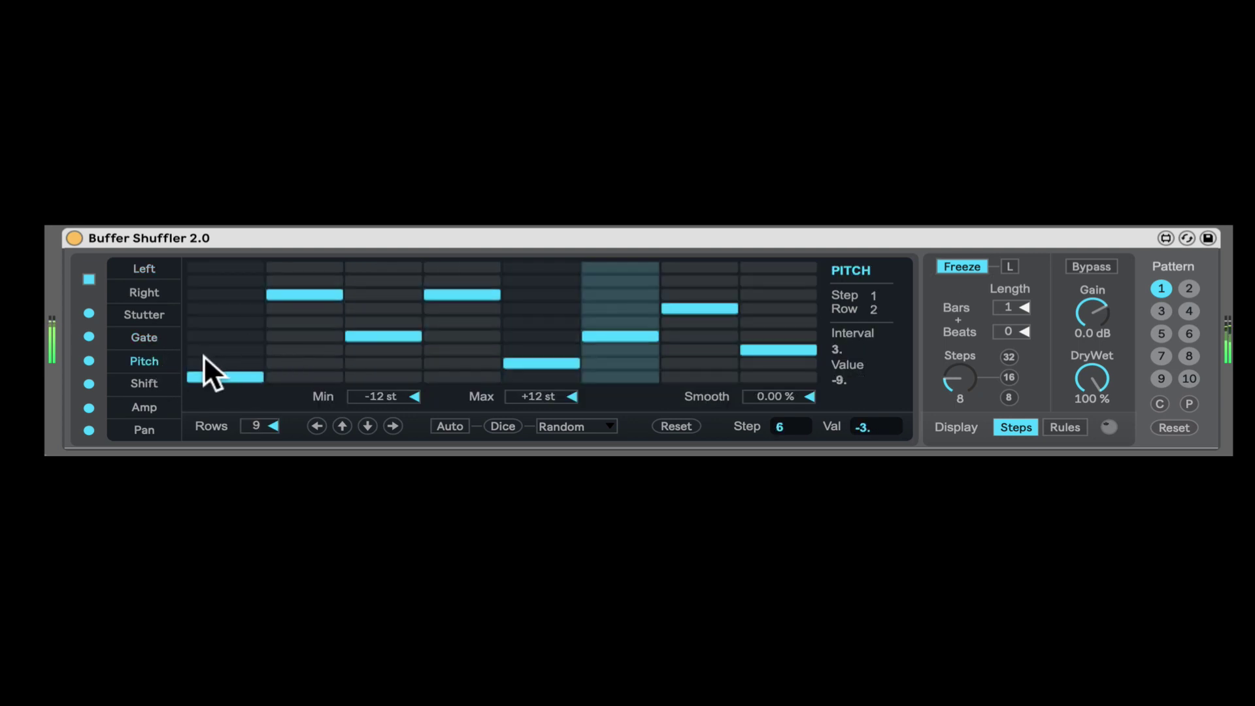
click(145, 383)
click(144, 361)
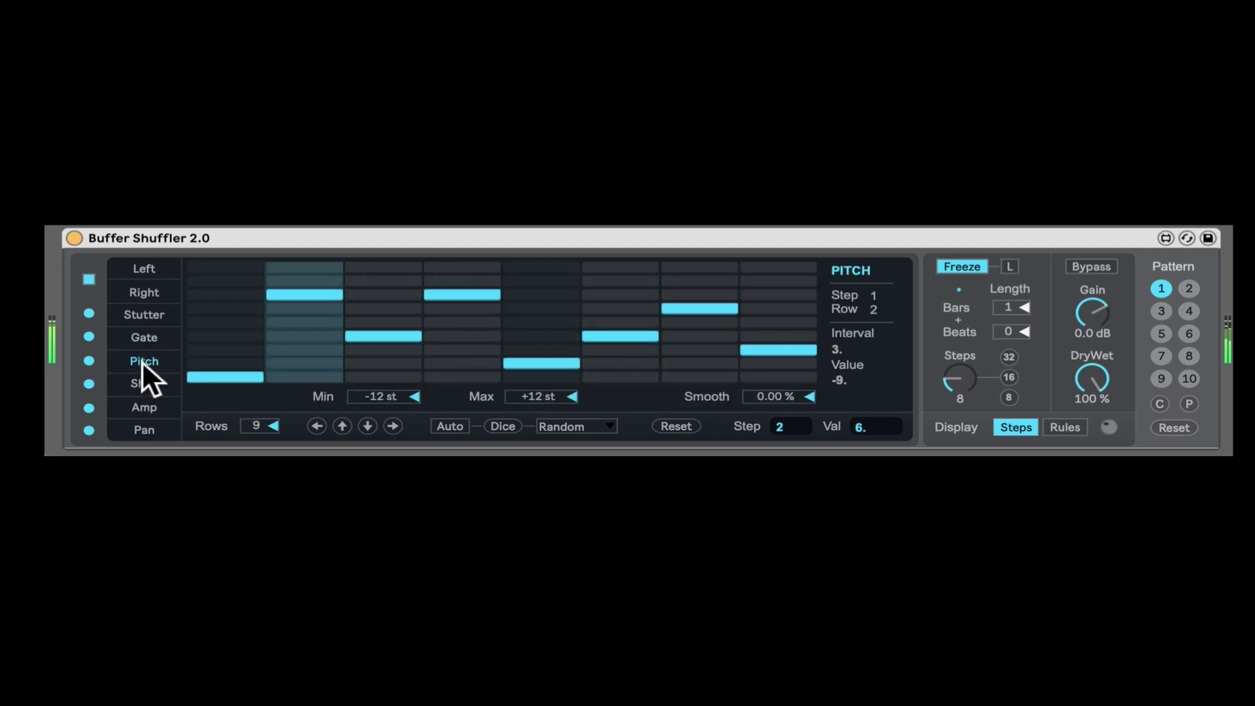
Latch the freeze on step 6, release it, and turn Freeze off with Stutter showing.
click(1011, 265)
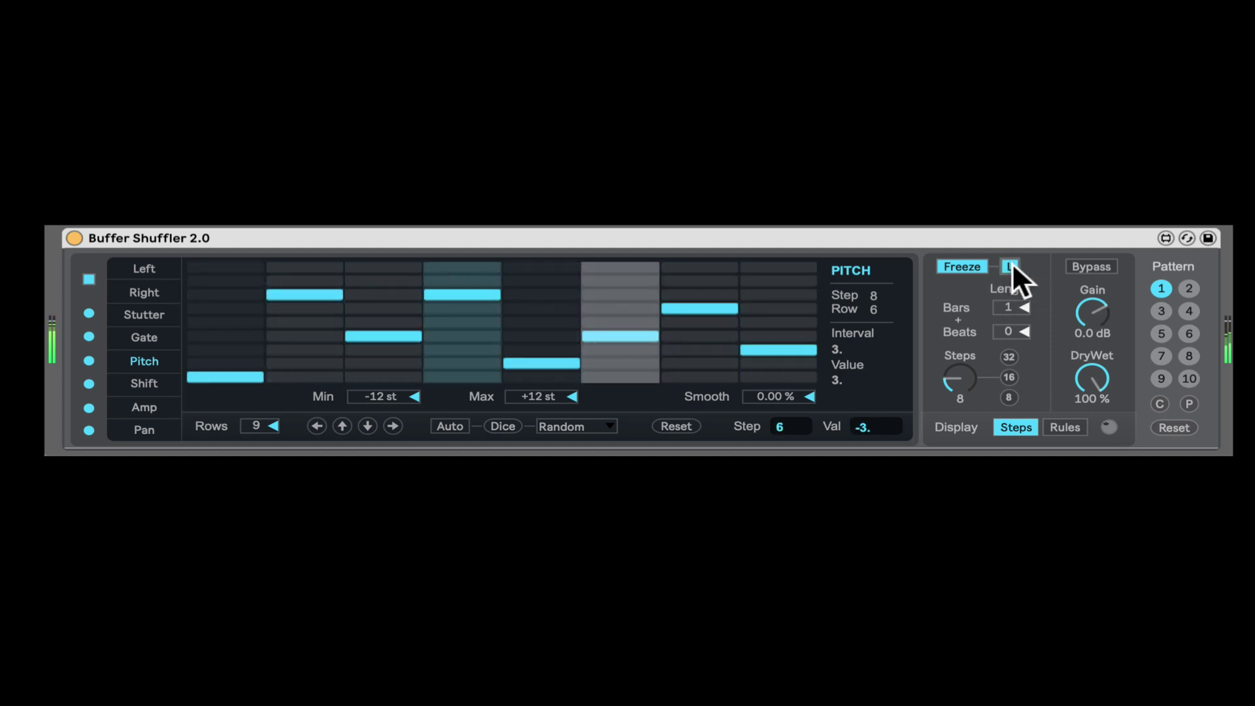
click(1006, 265)
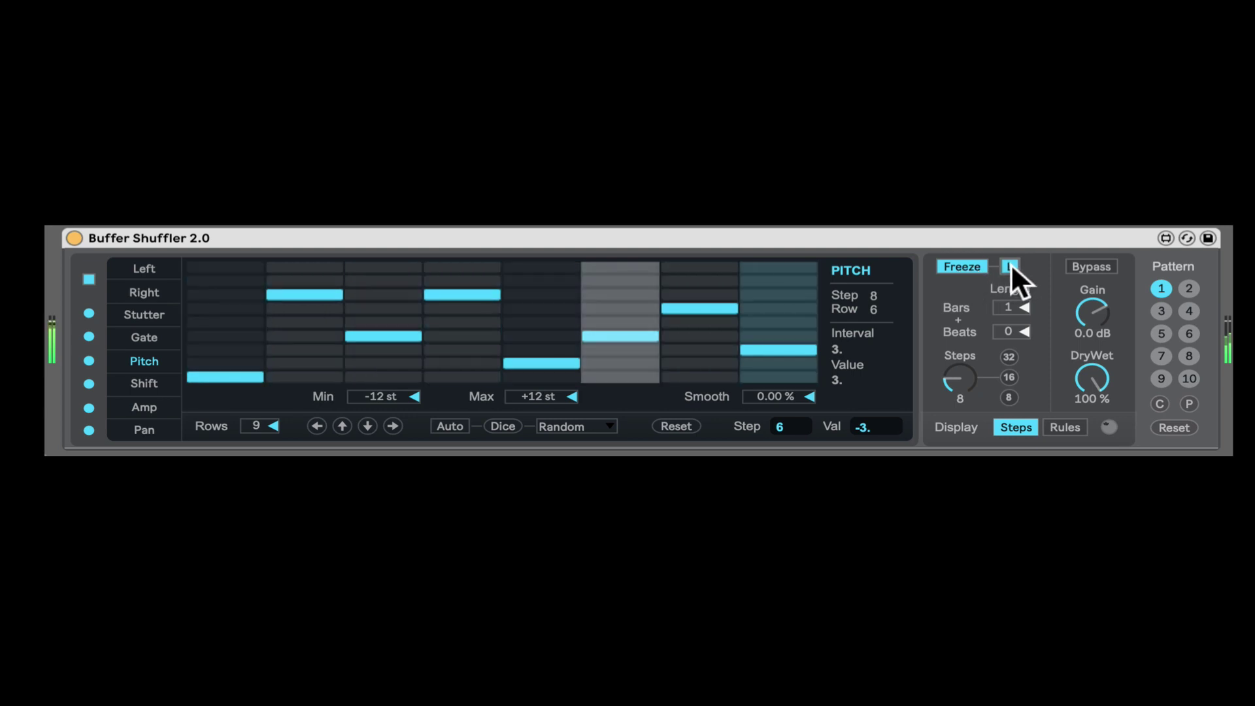
click(971, 265)
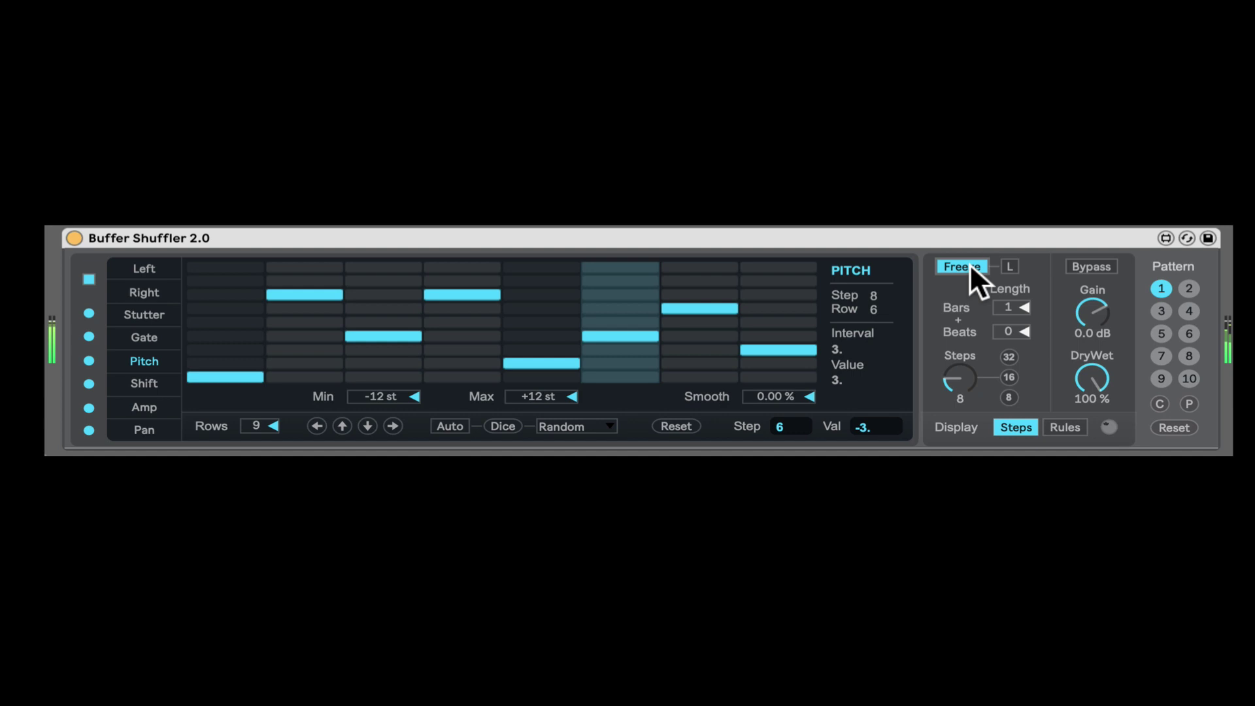
click(127, 314)
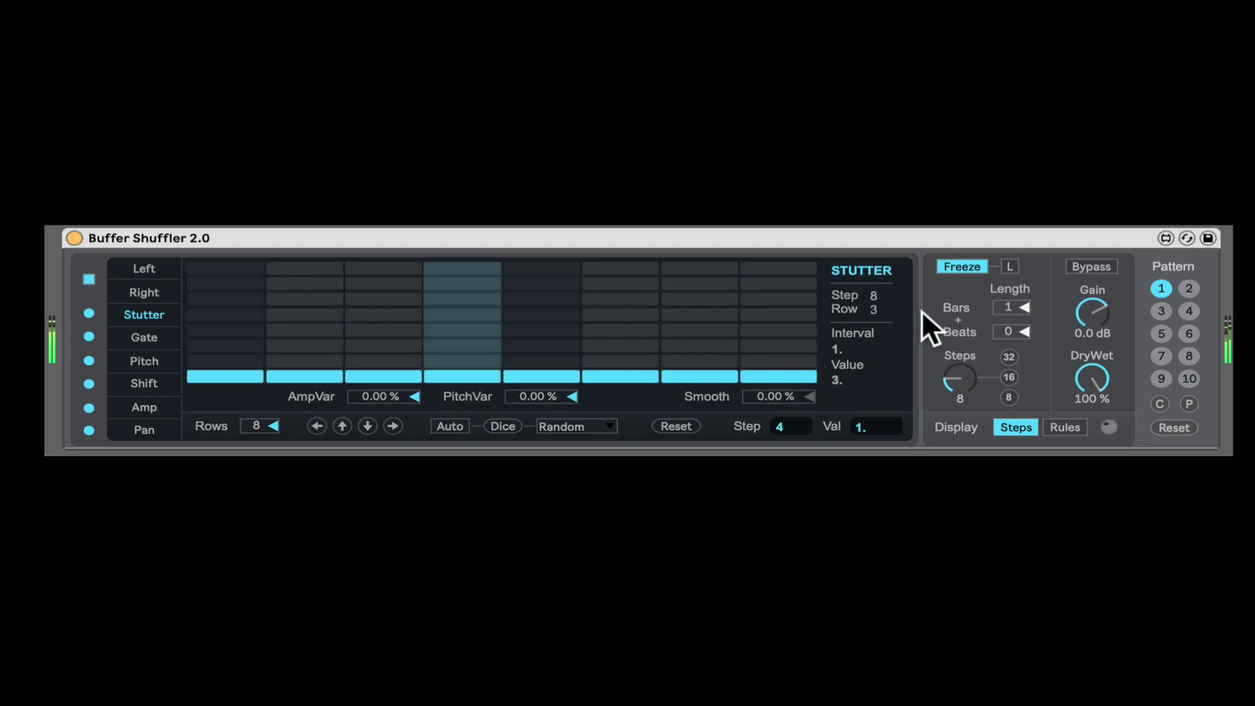
click(957, 266)
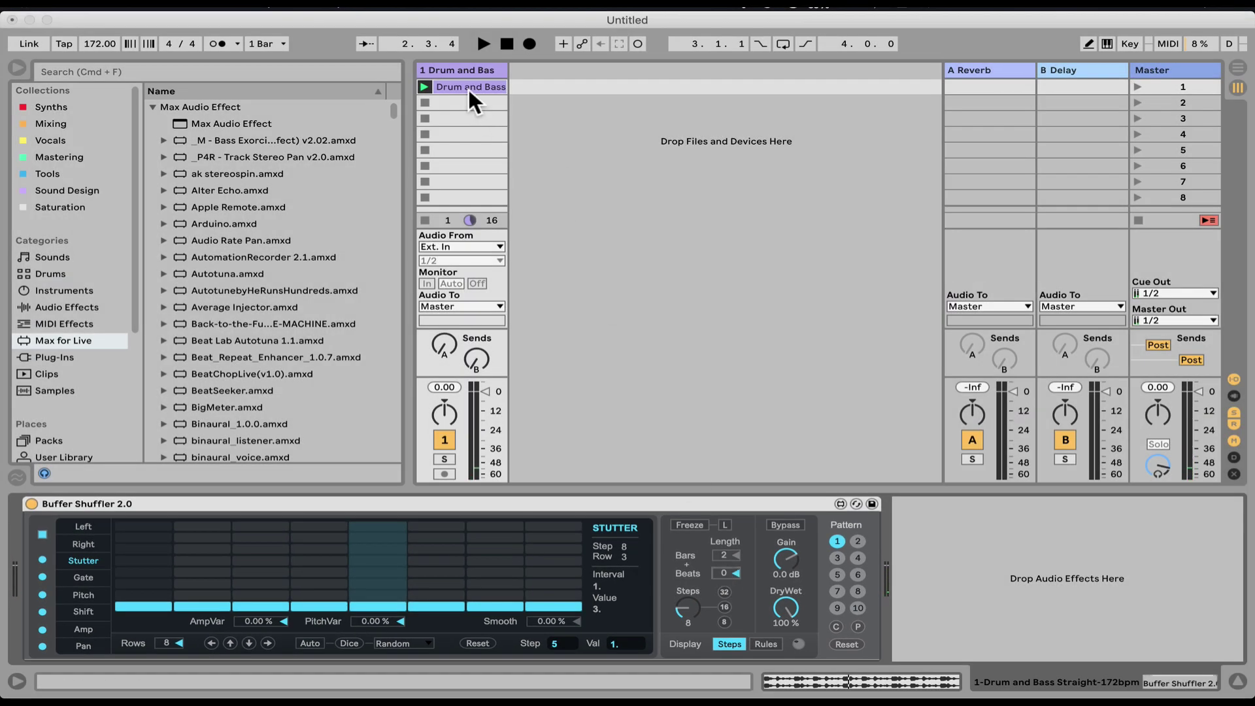
Glance at the Drum and Bass clip's waveform, then return to the Buffer Shuffler device.
double_click(470, 92)
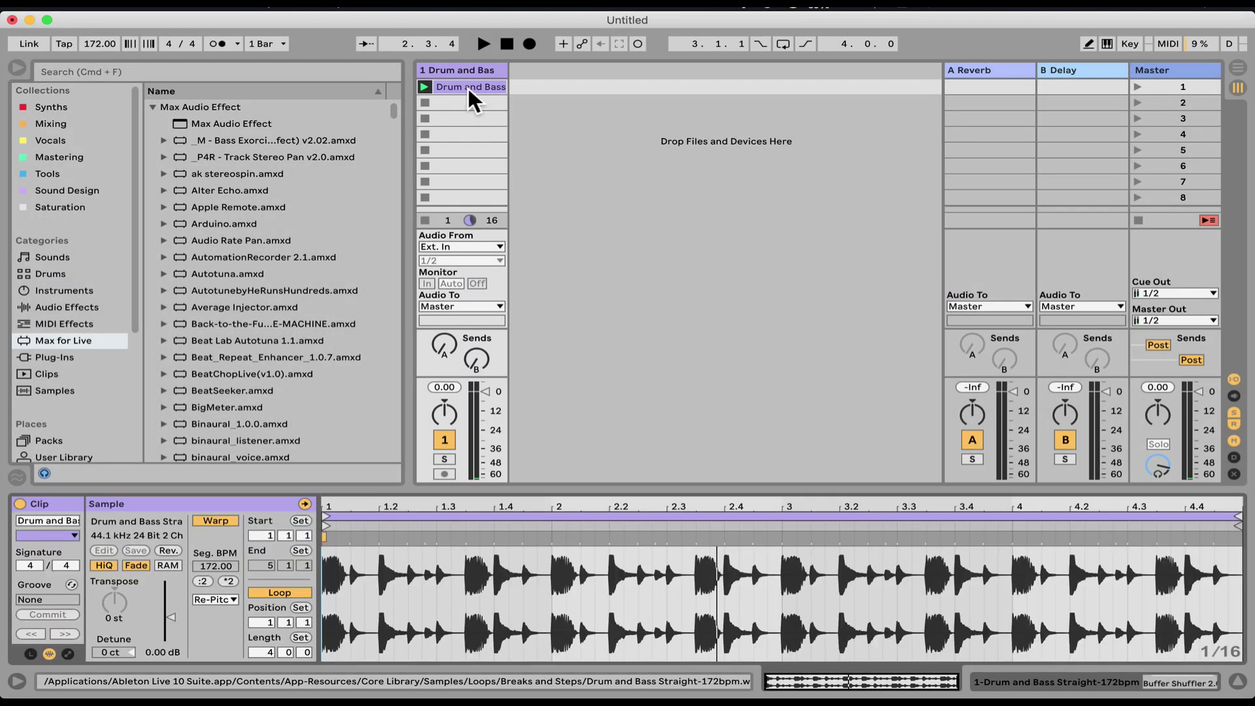
key(shift+Tab)
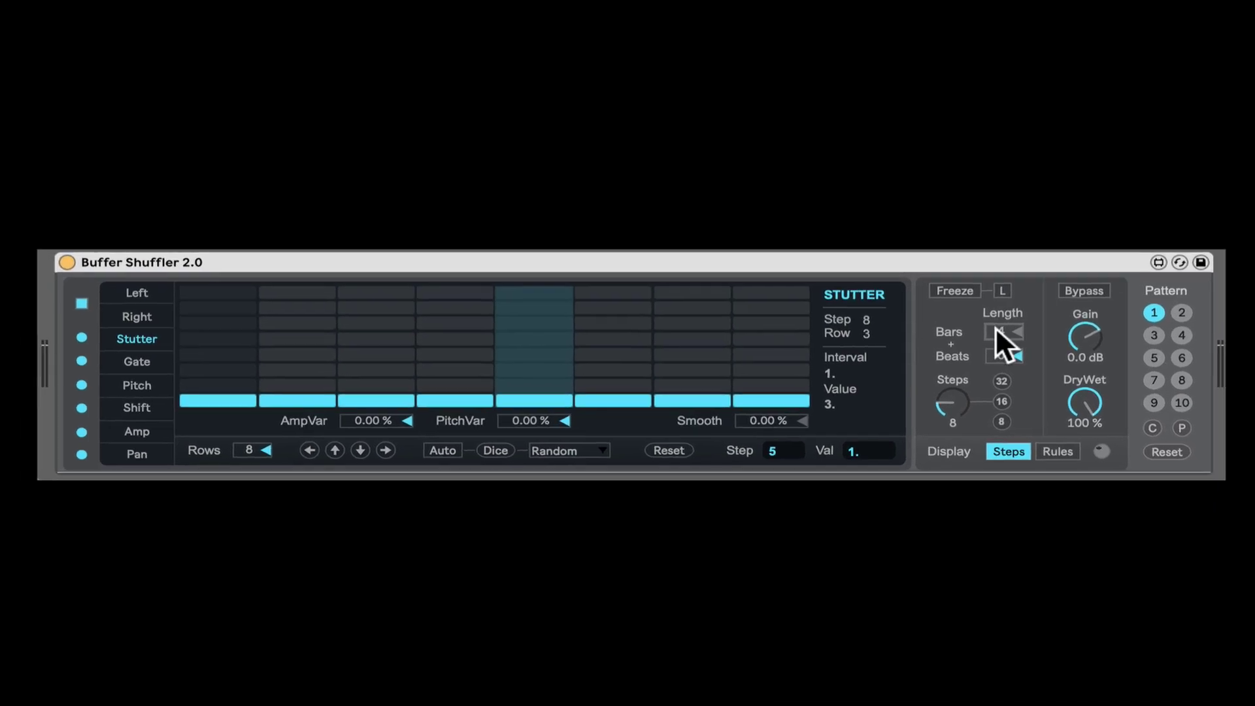
Set the Buffer Shuffler sequence length to 32 steps using the 32 preset.
scroll(720, 553, up, 1)
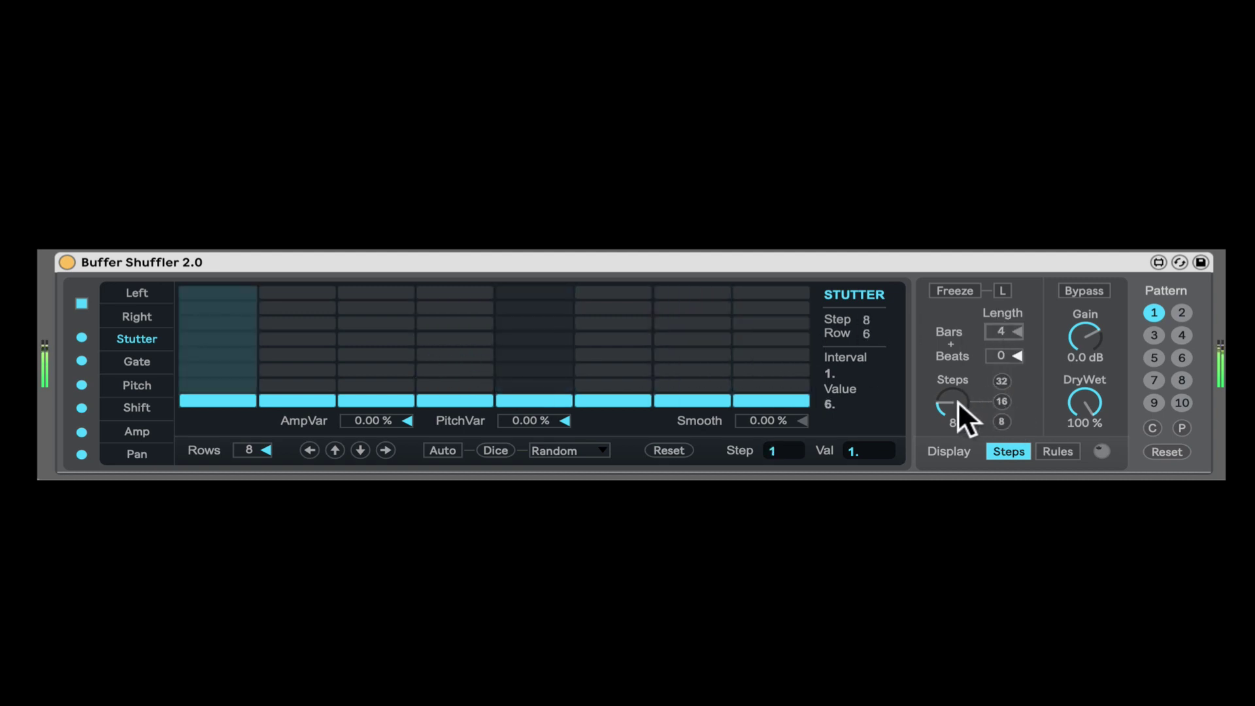
mouse_move(958, 401)
mouse_down()
mouse_move(958, 390)
mouse_move(962, 401)
mouse_up()
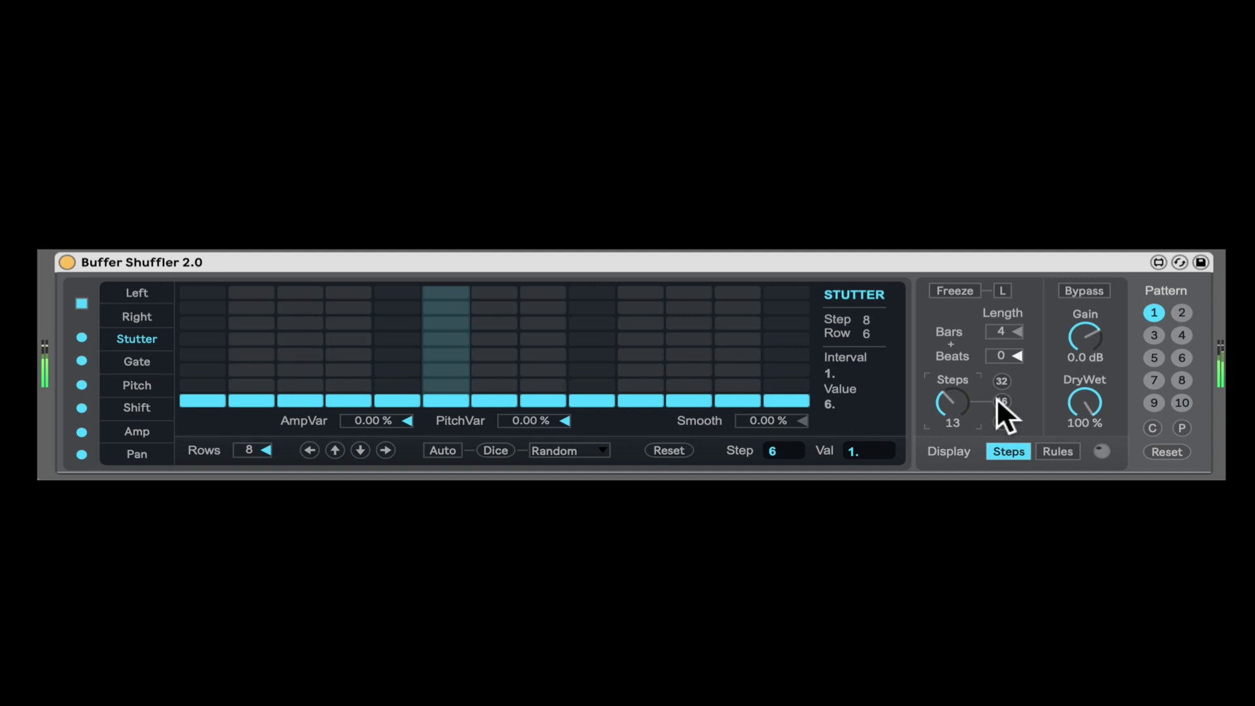
click(1001, 381)
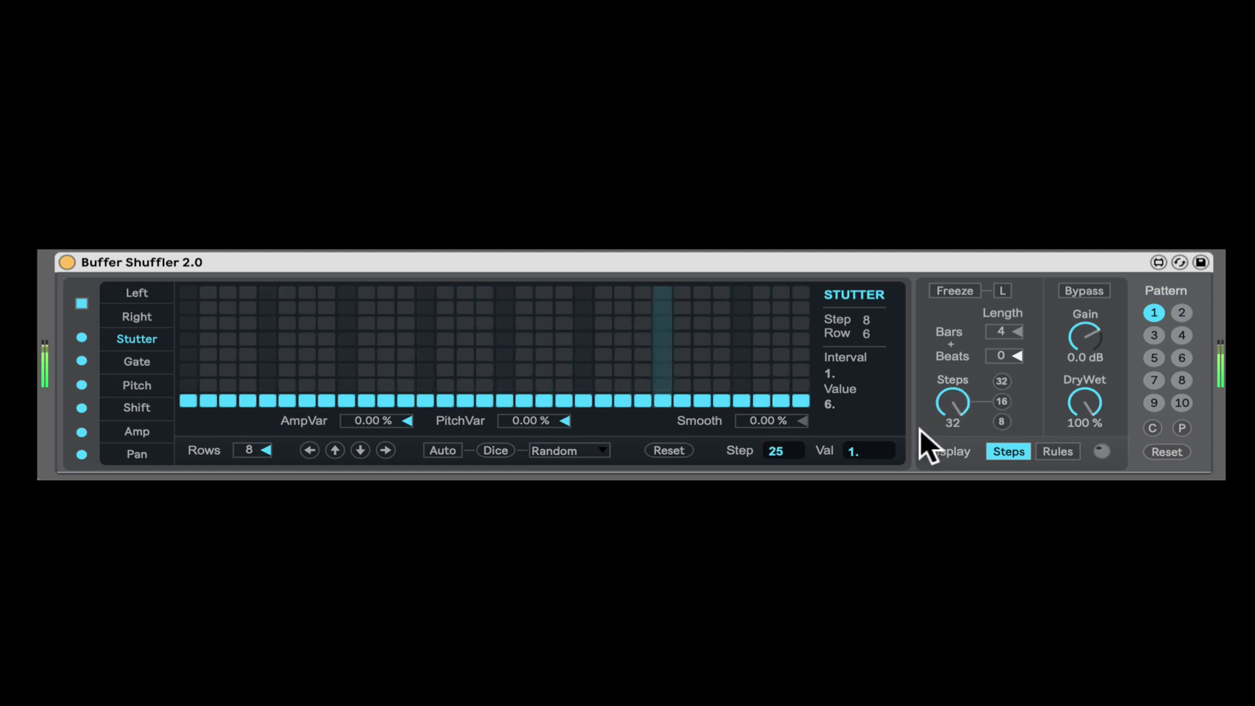
Select the Left lane and randomize its step values with Dice.
click(125, 292)
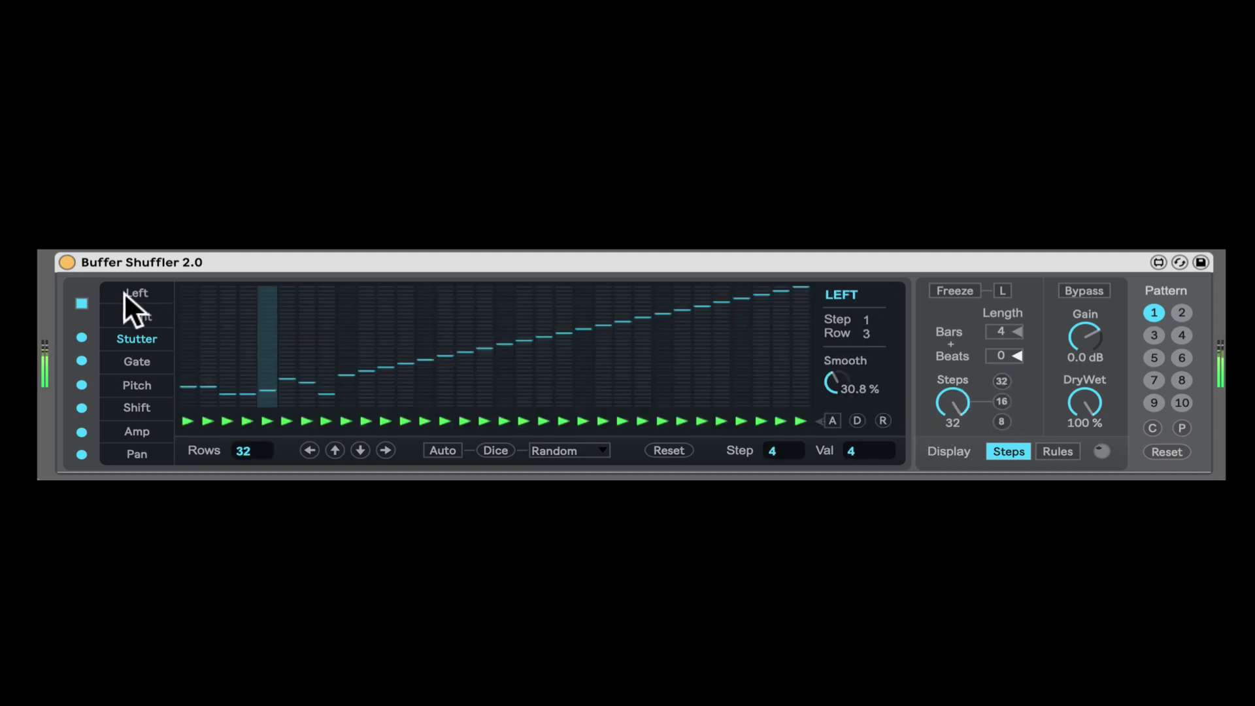
click(482, 447)
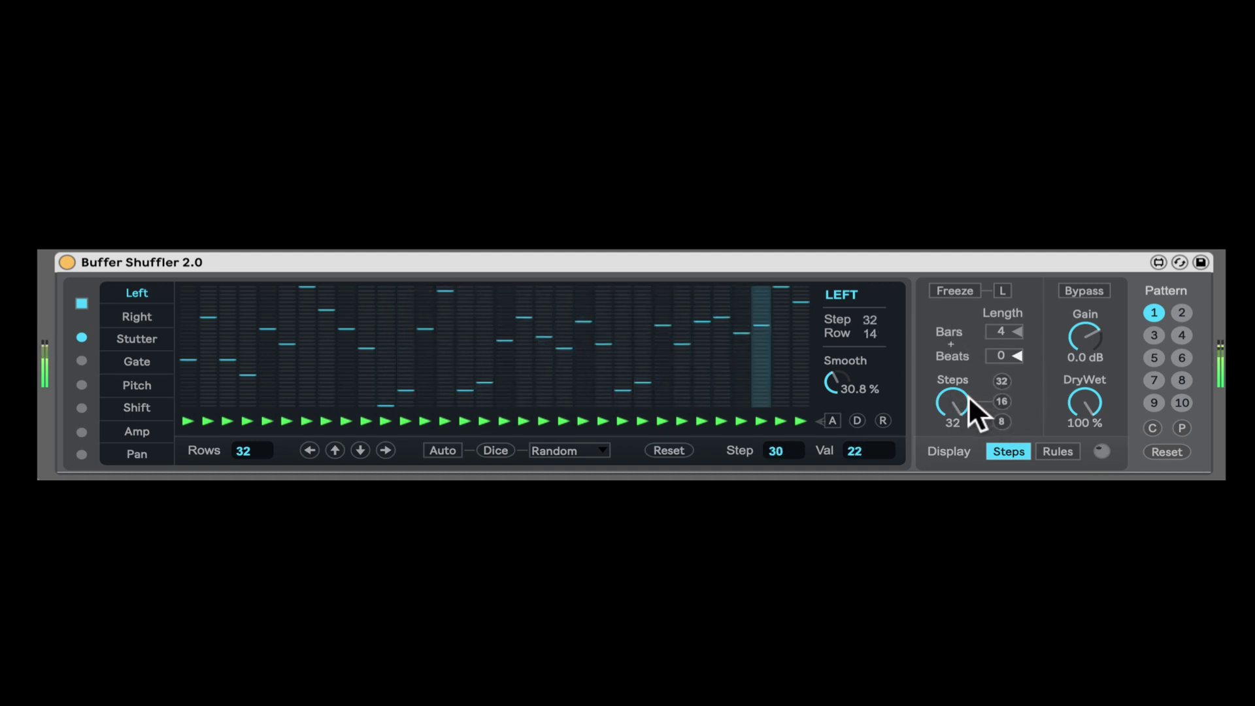
click(951, 402)
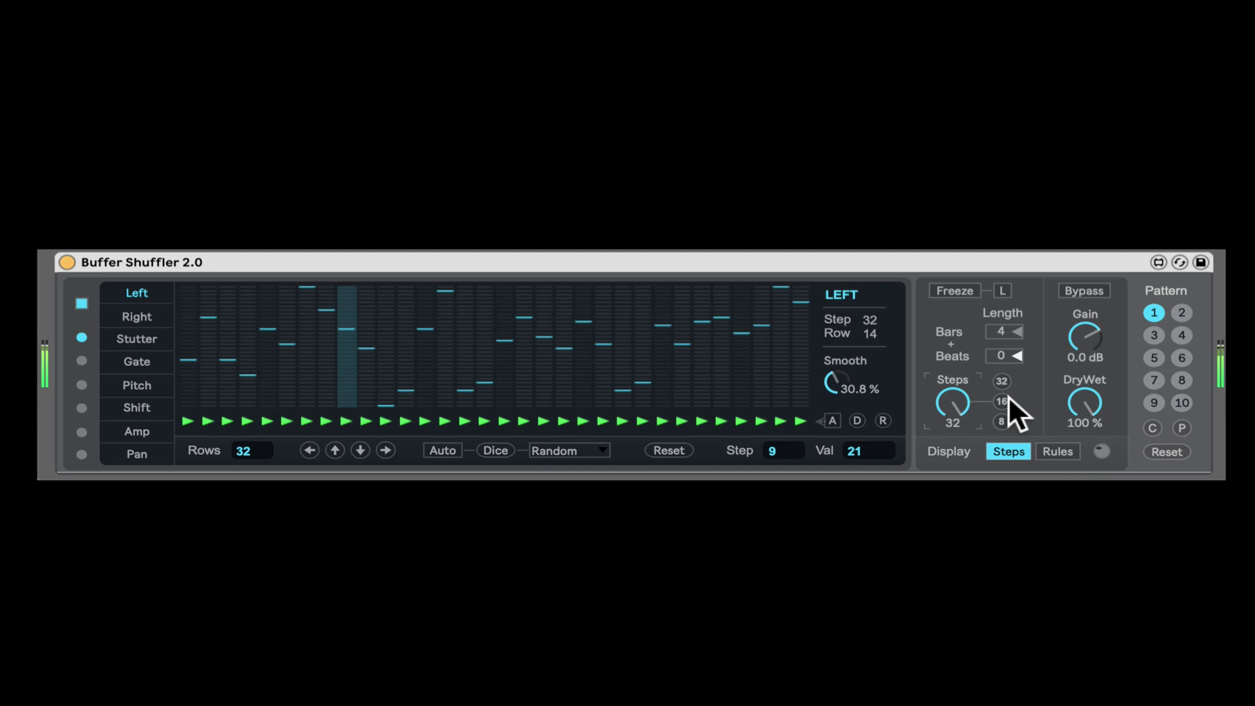
click(1006, 451)
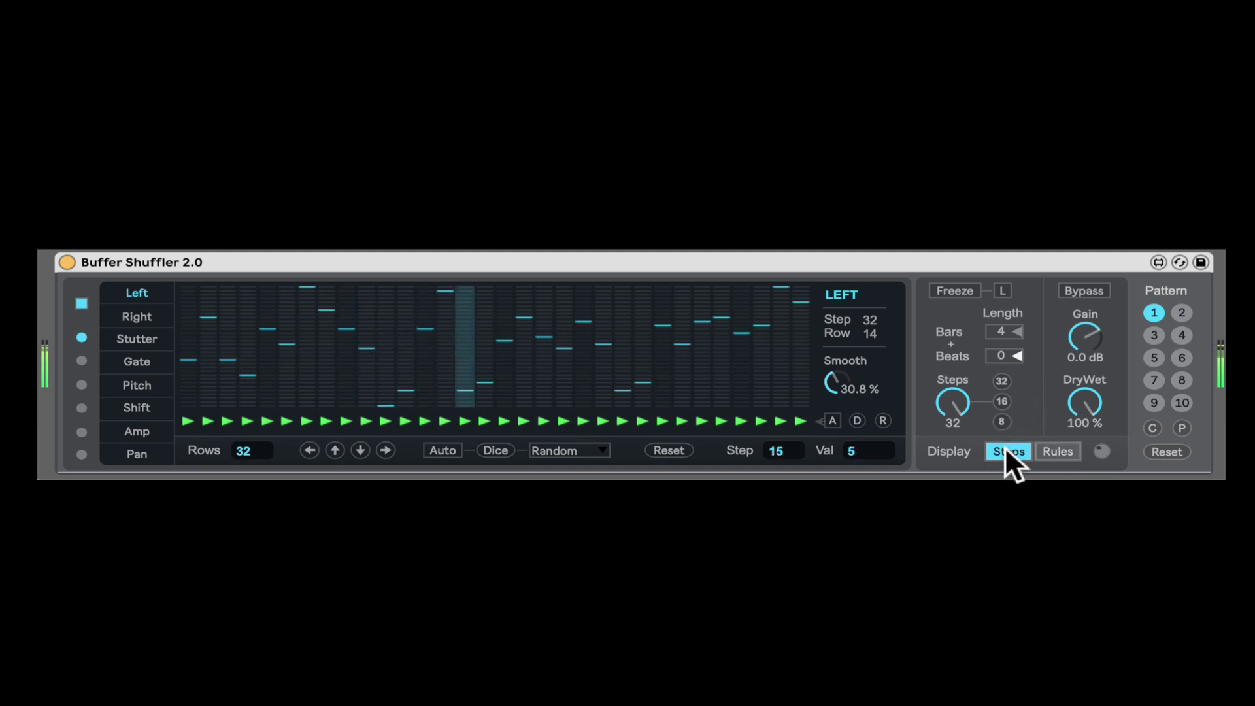
click(1101, 451)
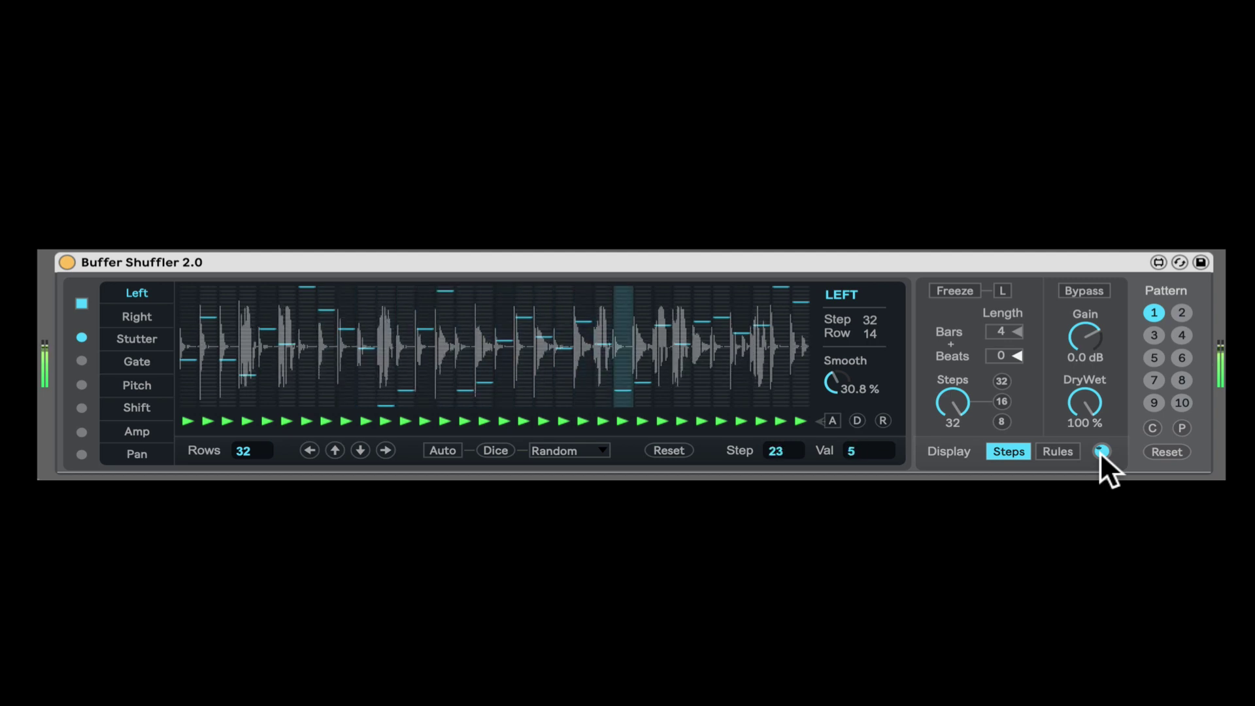
click(1101, 451)
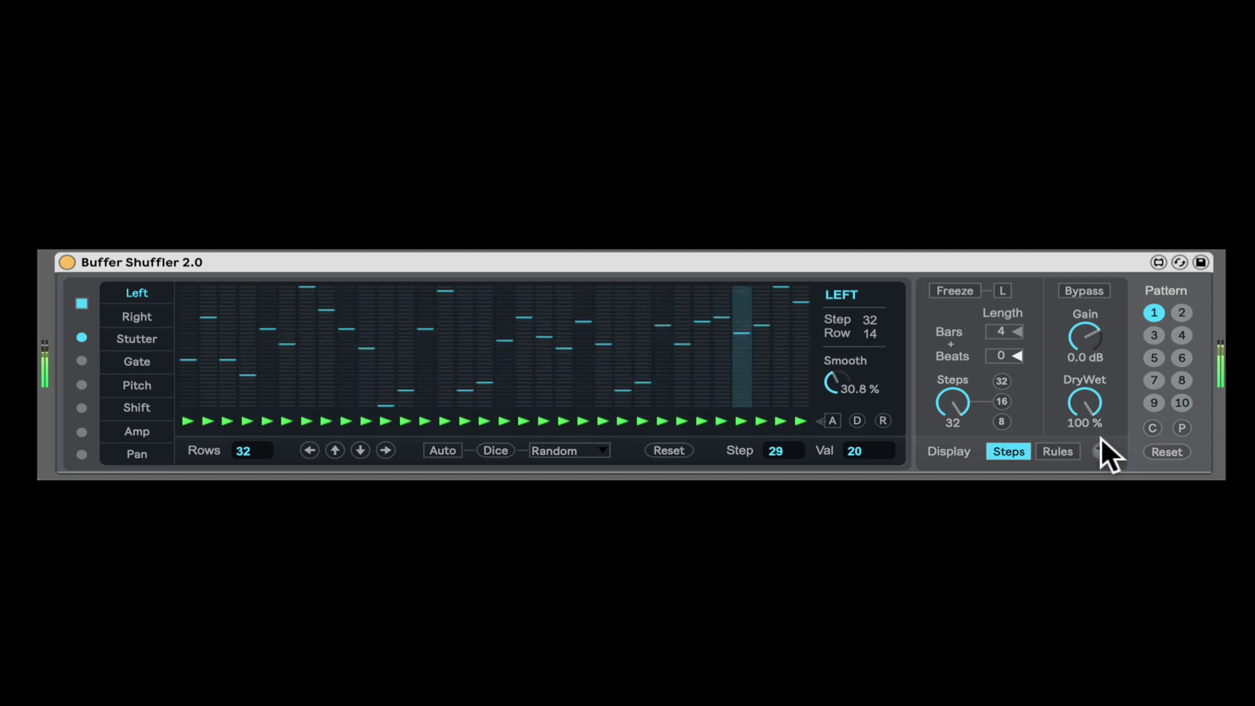
click(1083, 291)
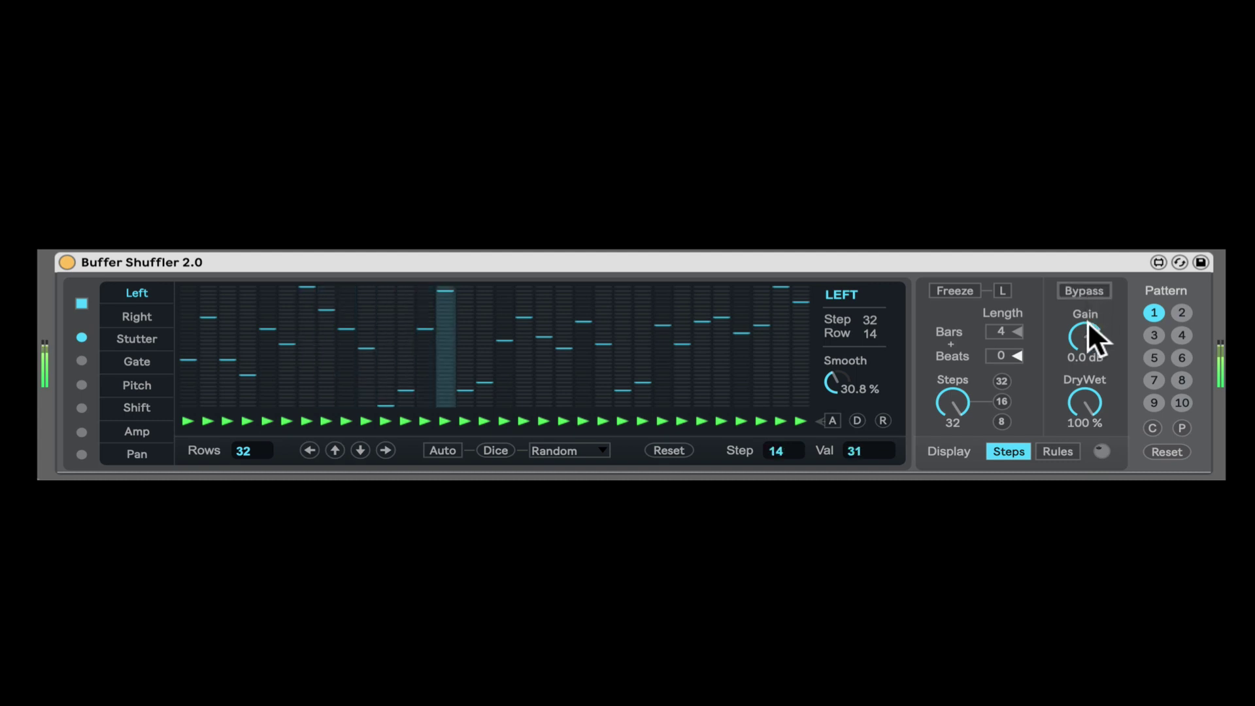
click(1085, 333)
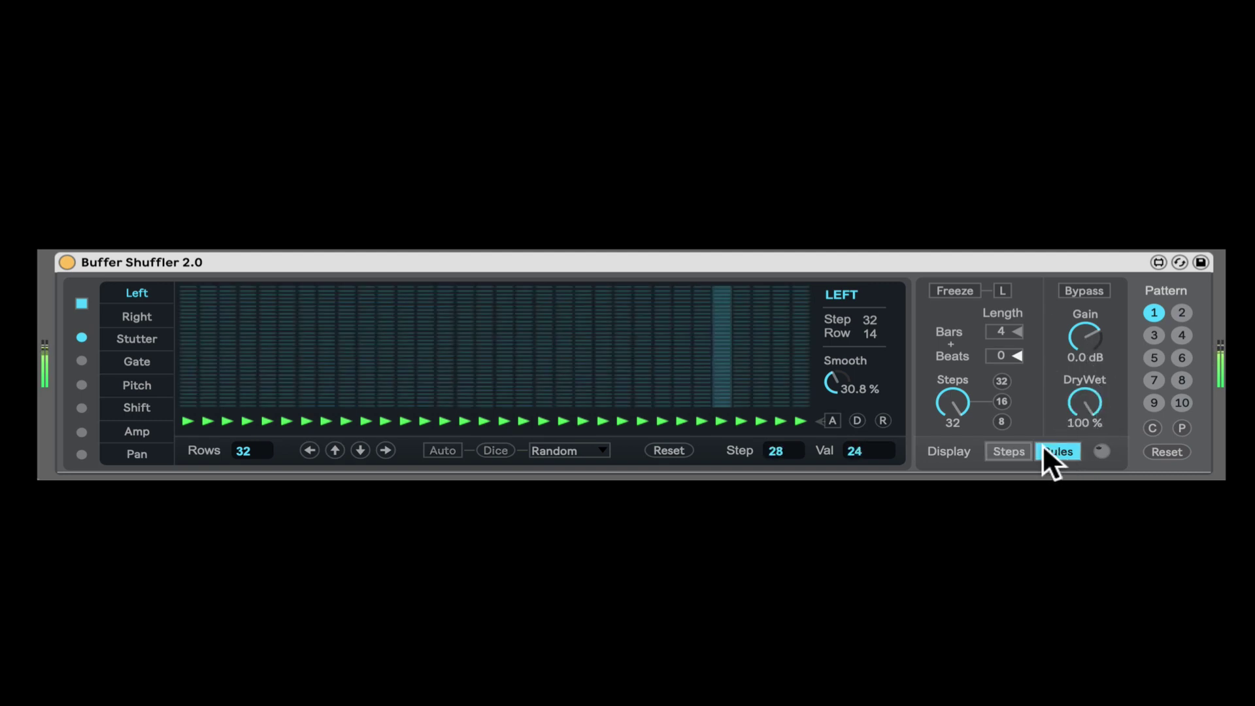
Cut to 8 steps in Steps view, roll Dice with Auto on, then reset Left to a staircase.
click(1006, 418)
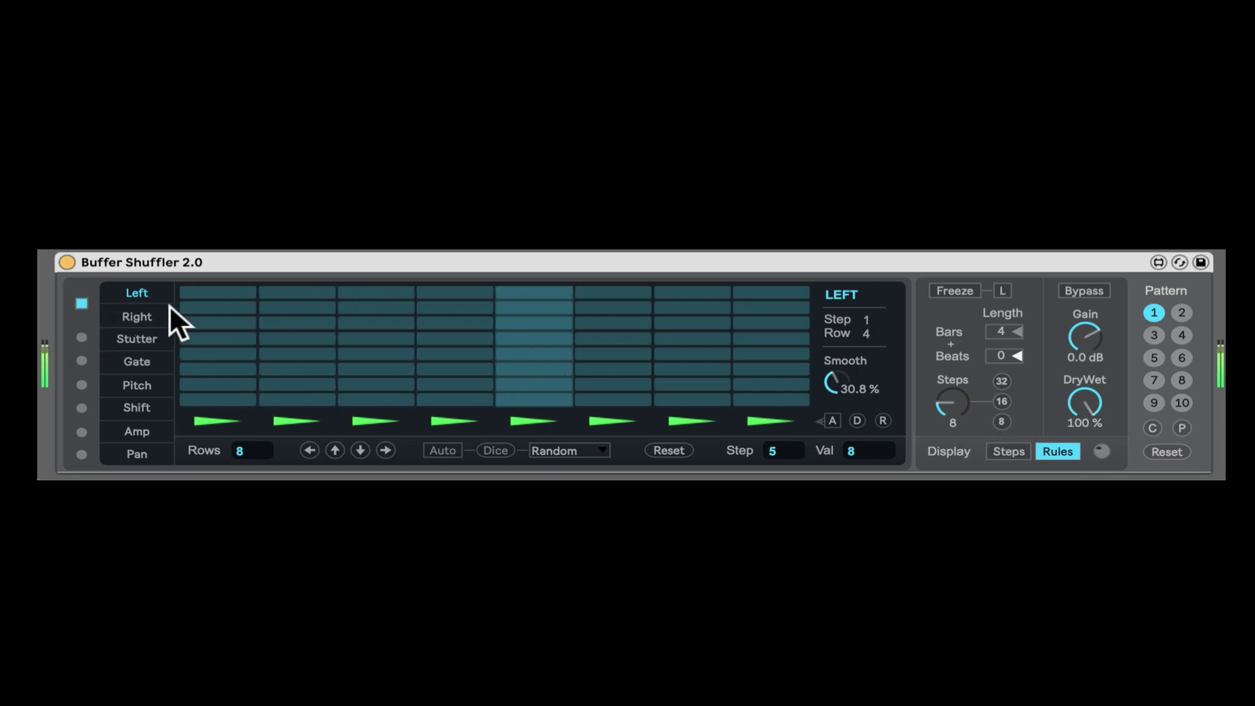
click(1011, 452)
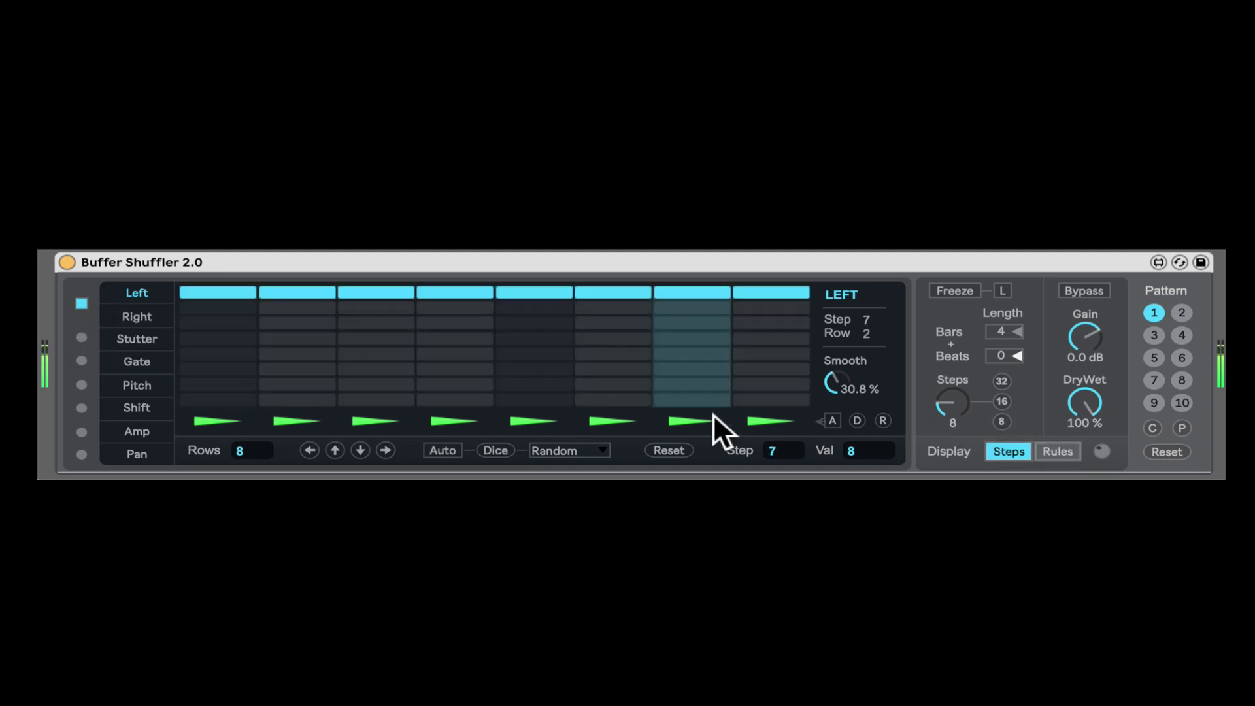
click(149, 314)
click(144, 295)
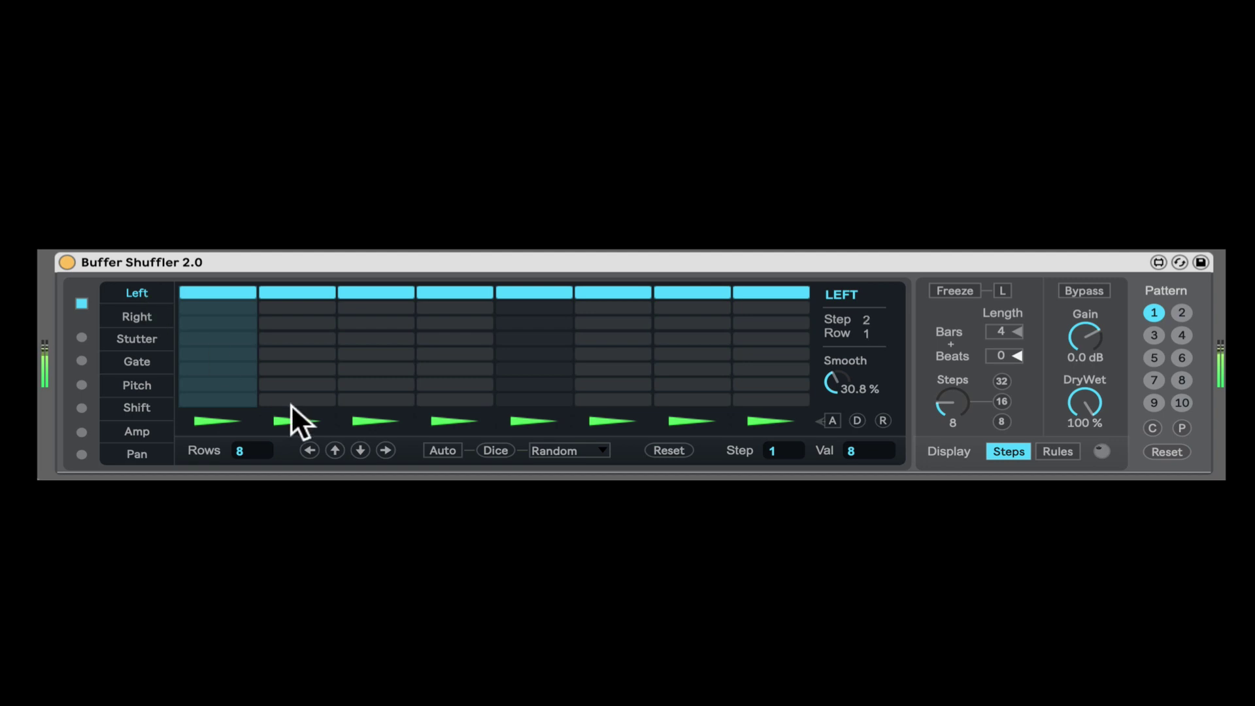
click(483, 450)
click(454, 449)
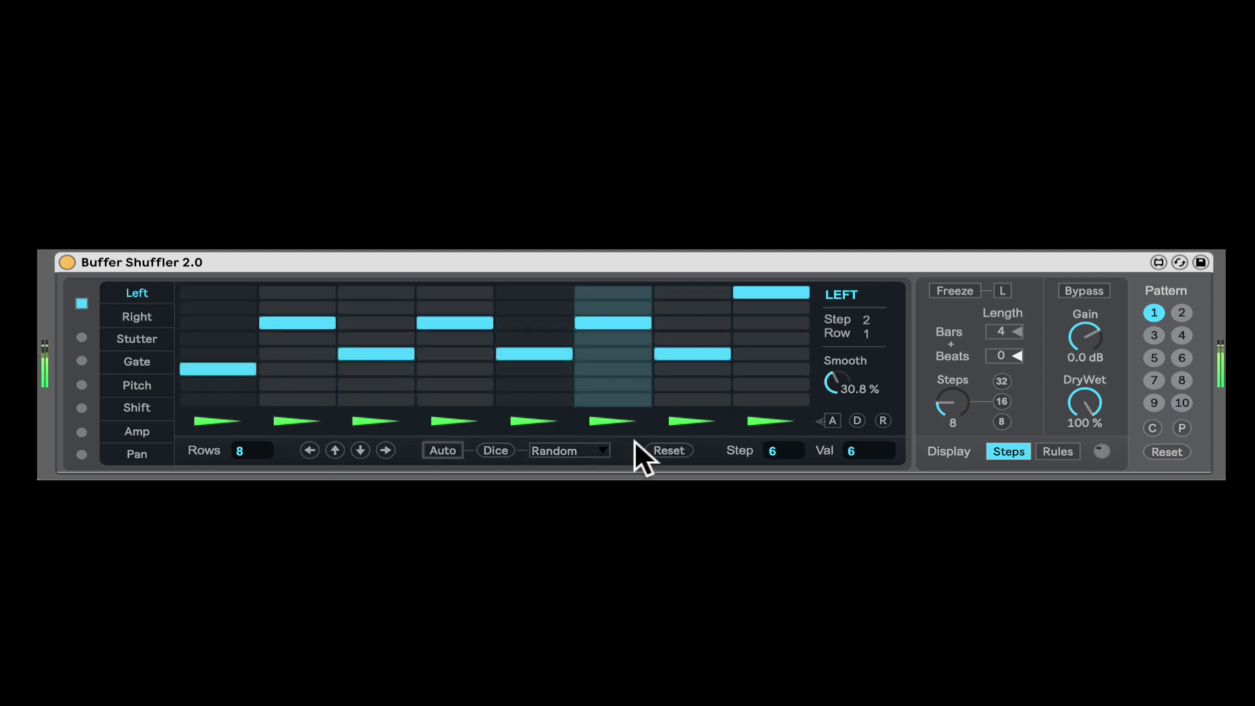
click(667, 449)
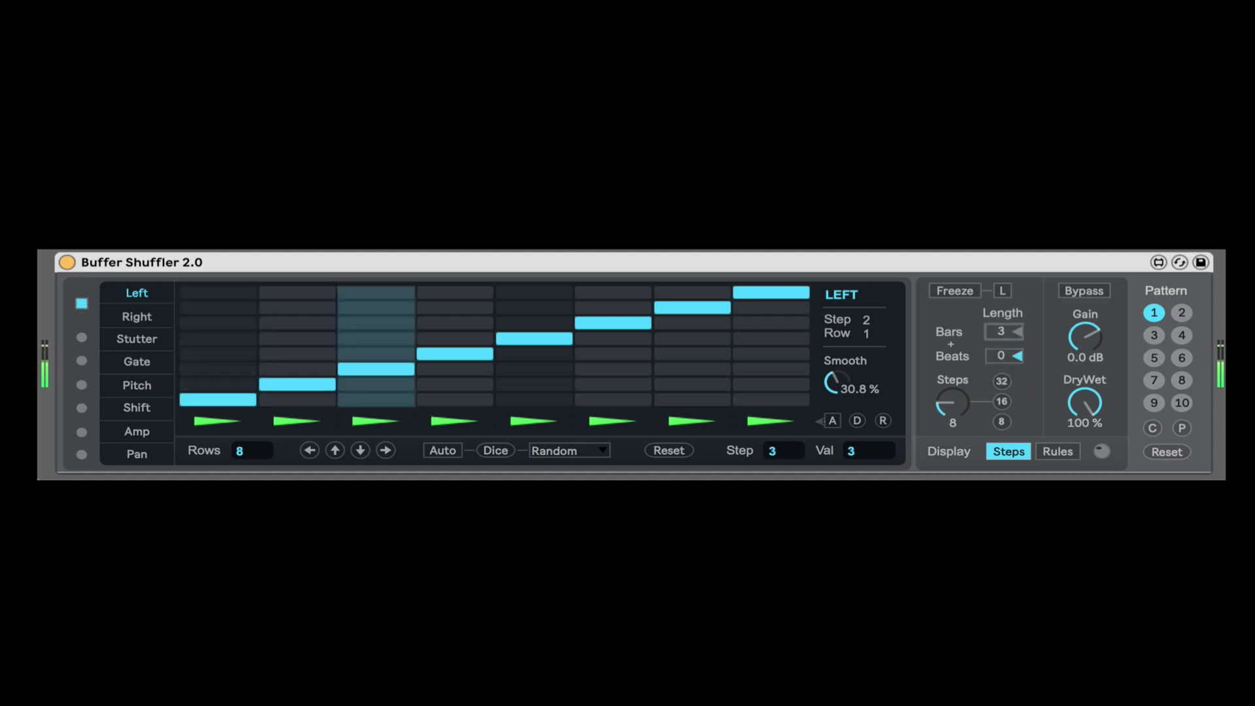
In Rules view, disable Left-lane rule cells in steps 2, 4, 5 and 7.
click(1056, 451)
click(451, 323)
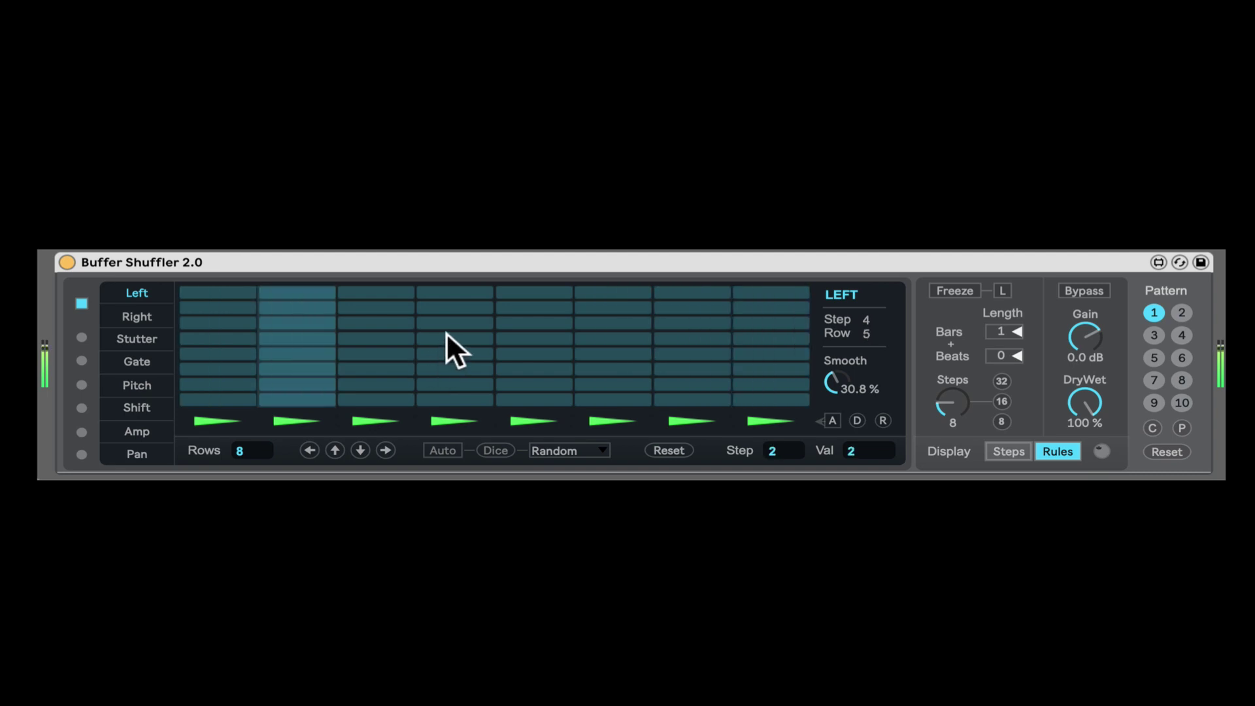
click(297, 354)
click(534, 353)
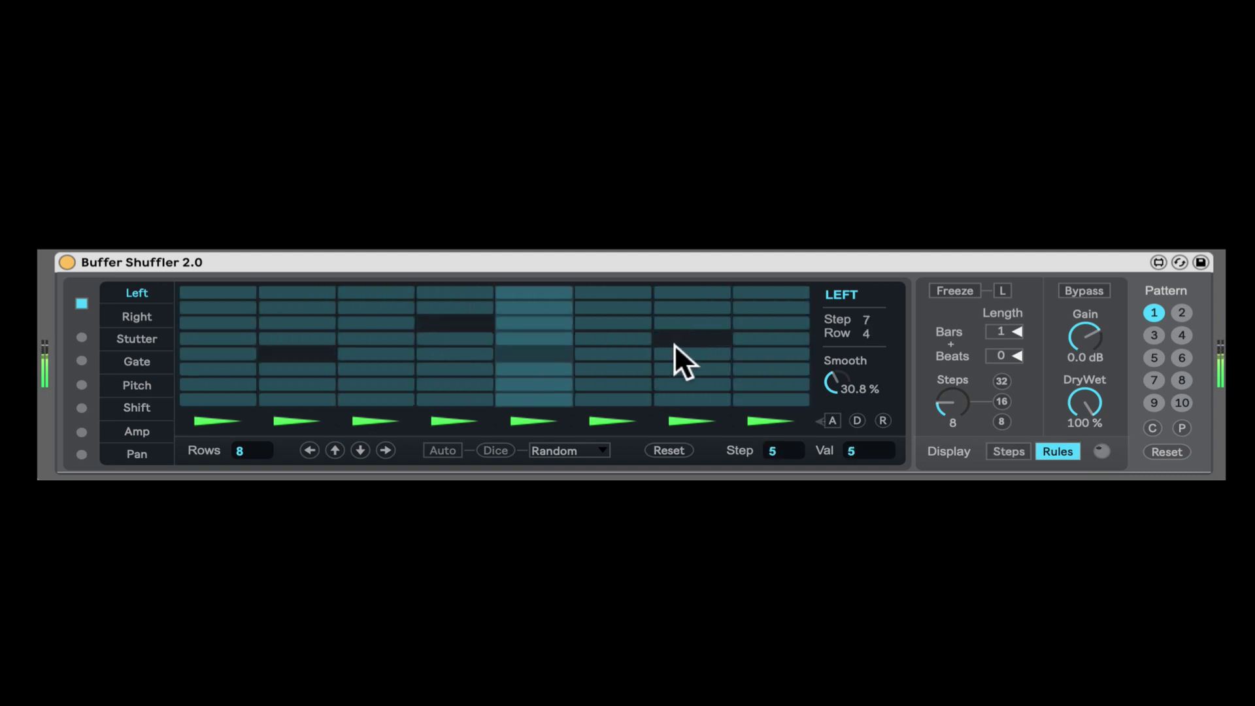
click(681, 341)
click(674, 323)
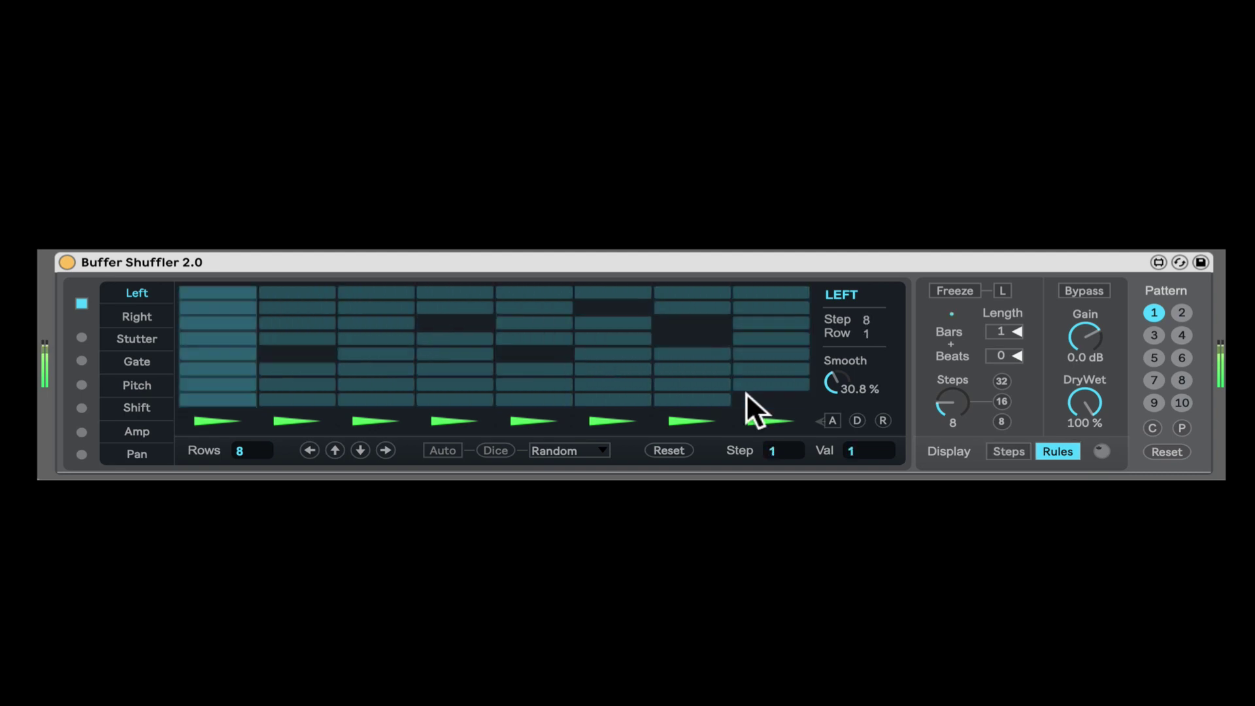
Back in Steps view, move Left step 5 to row 7, then select the Stutter lane.
click(1009, 449)
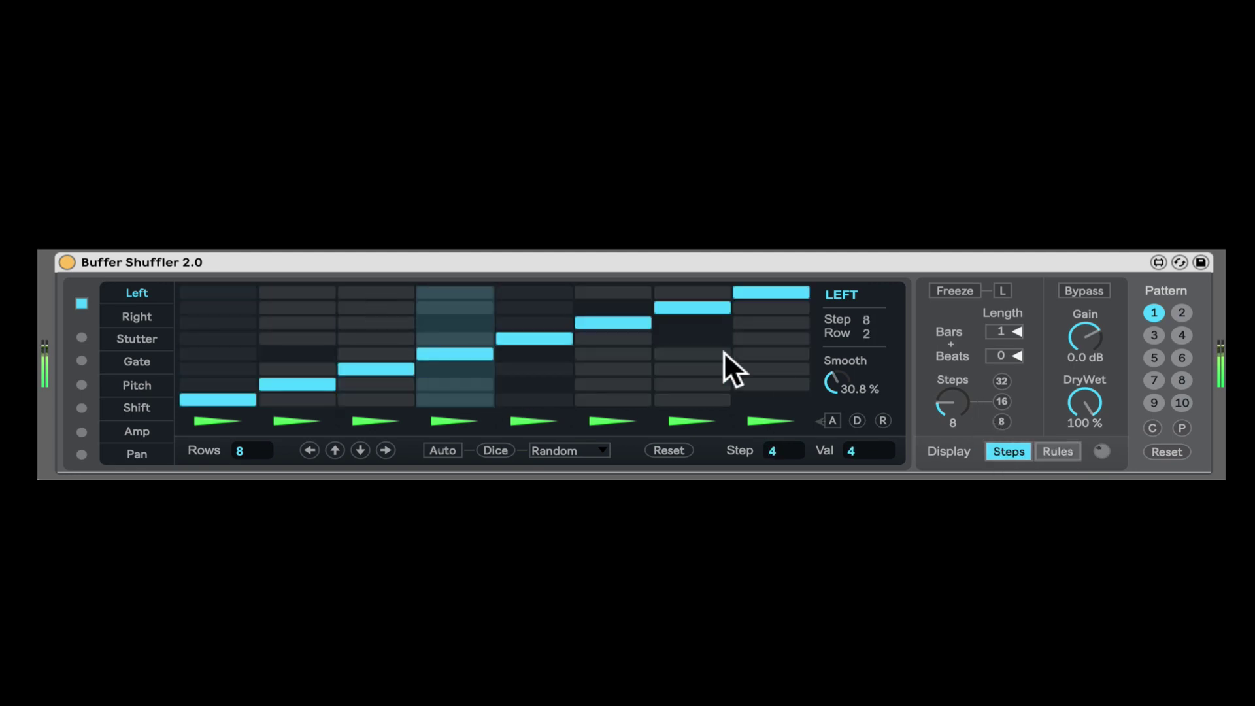
click(546, 369)
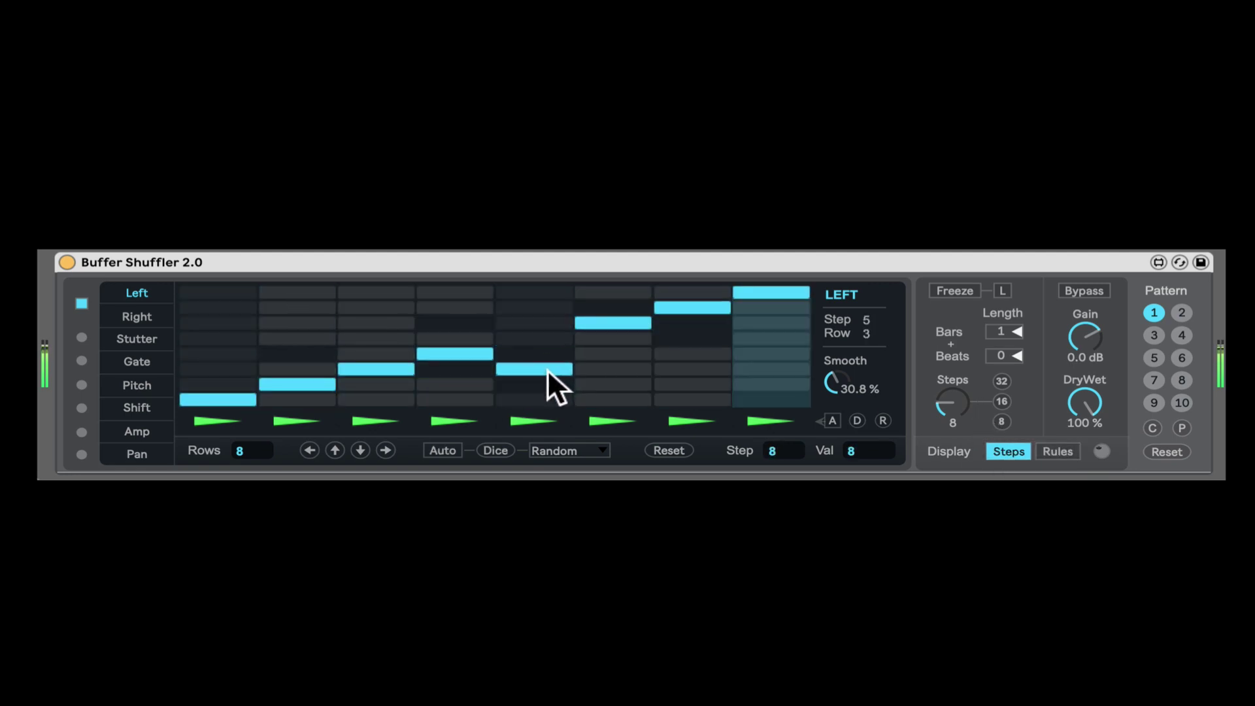
drag(547, 368, 552, 323)
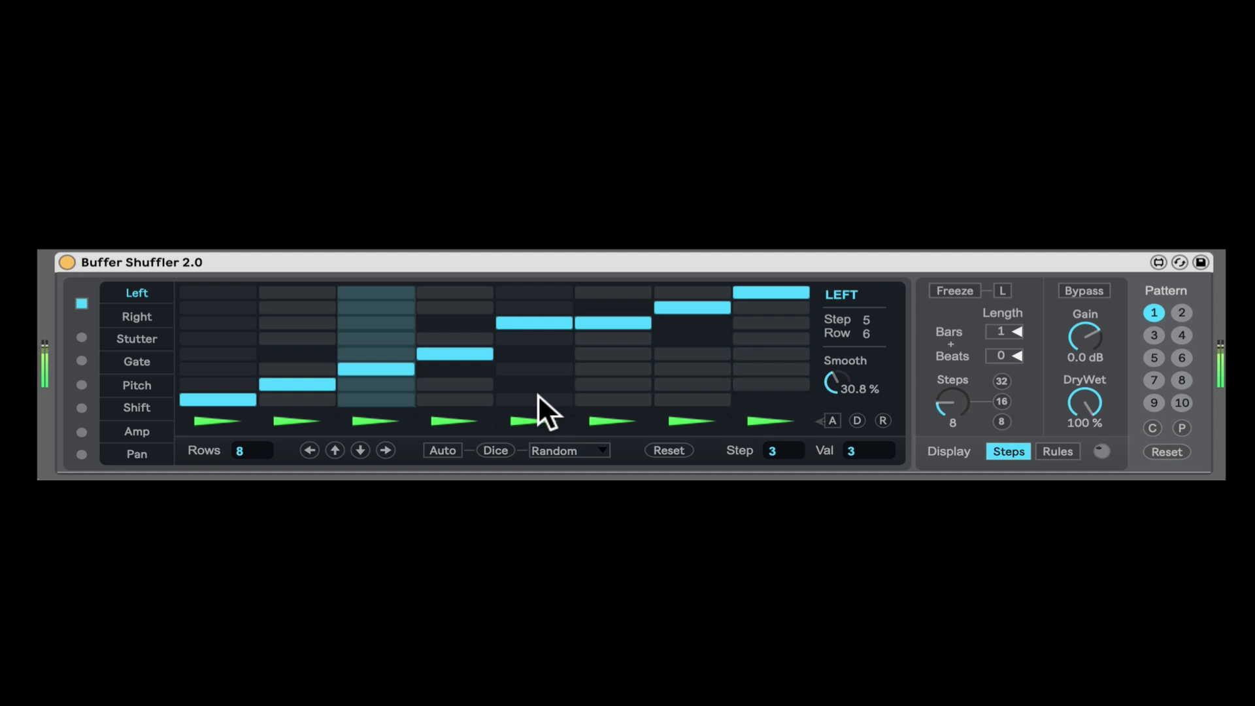
drag(531, 277, 532, 308)
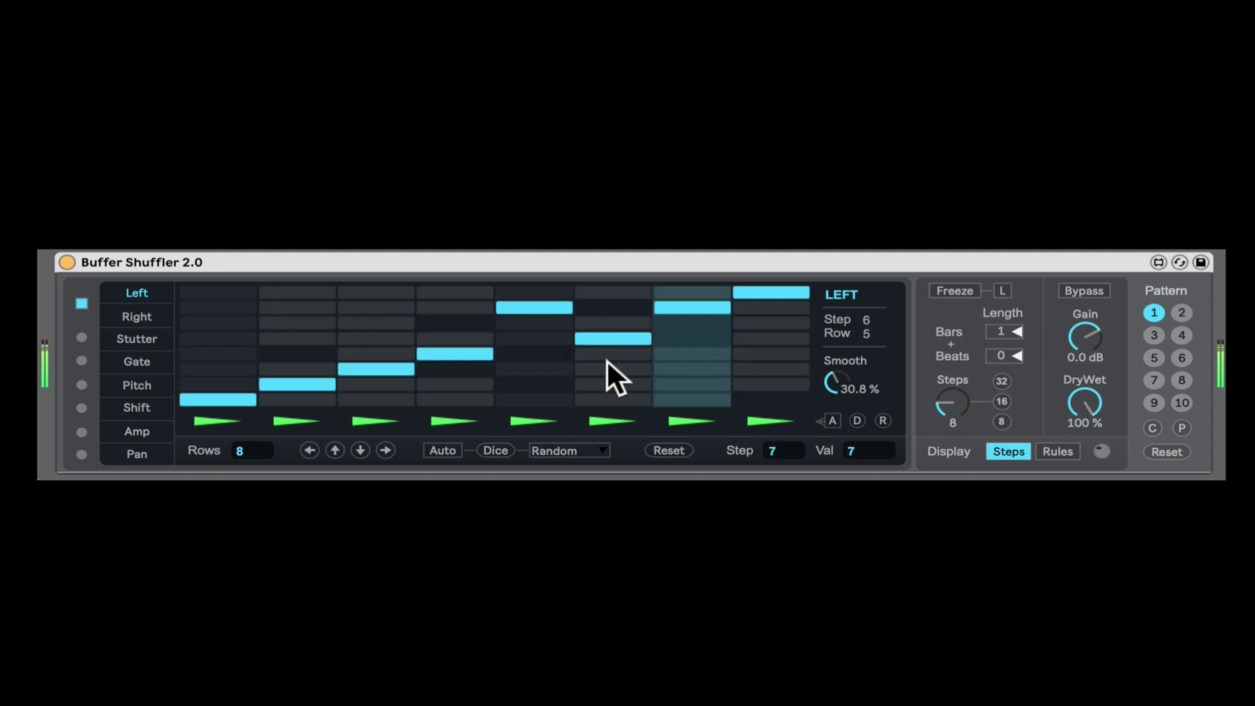
click(131, 338)
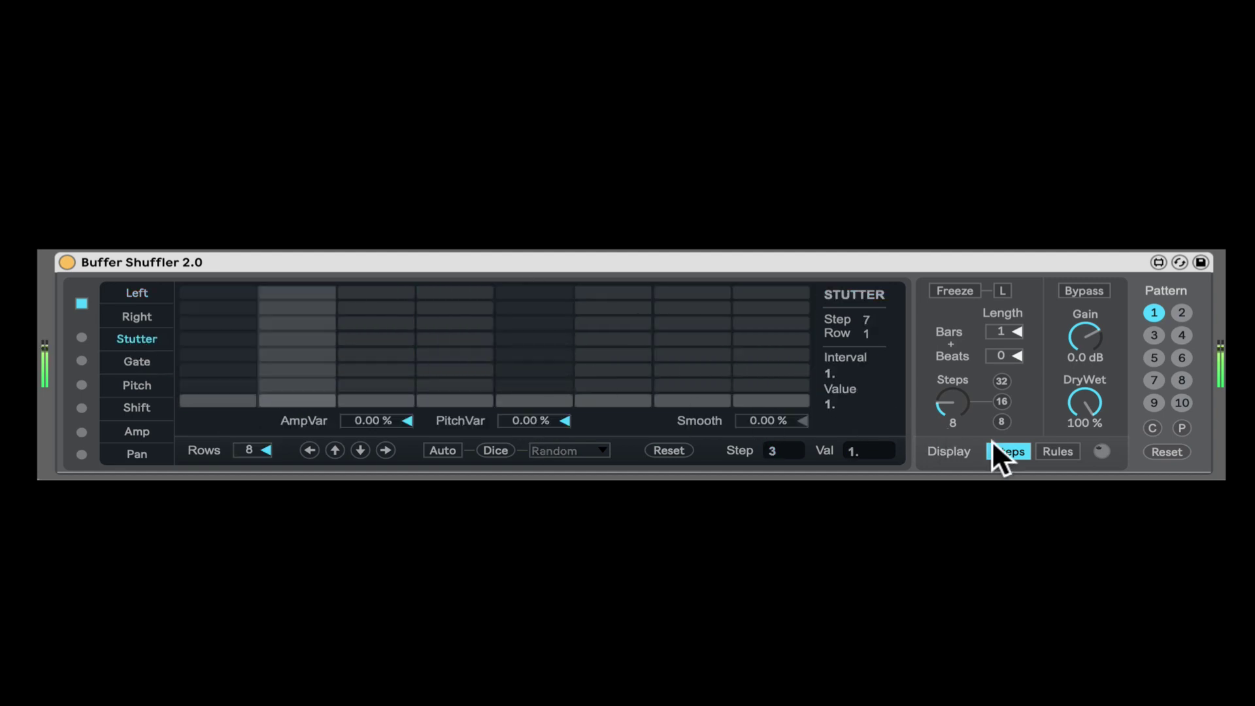
Switch off several Stutter-lane rule cells by dragging across its Rules grid.
click(134, 359)
click(134, 340)
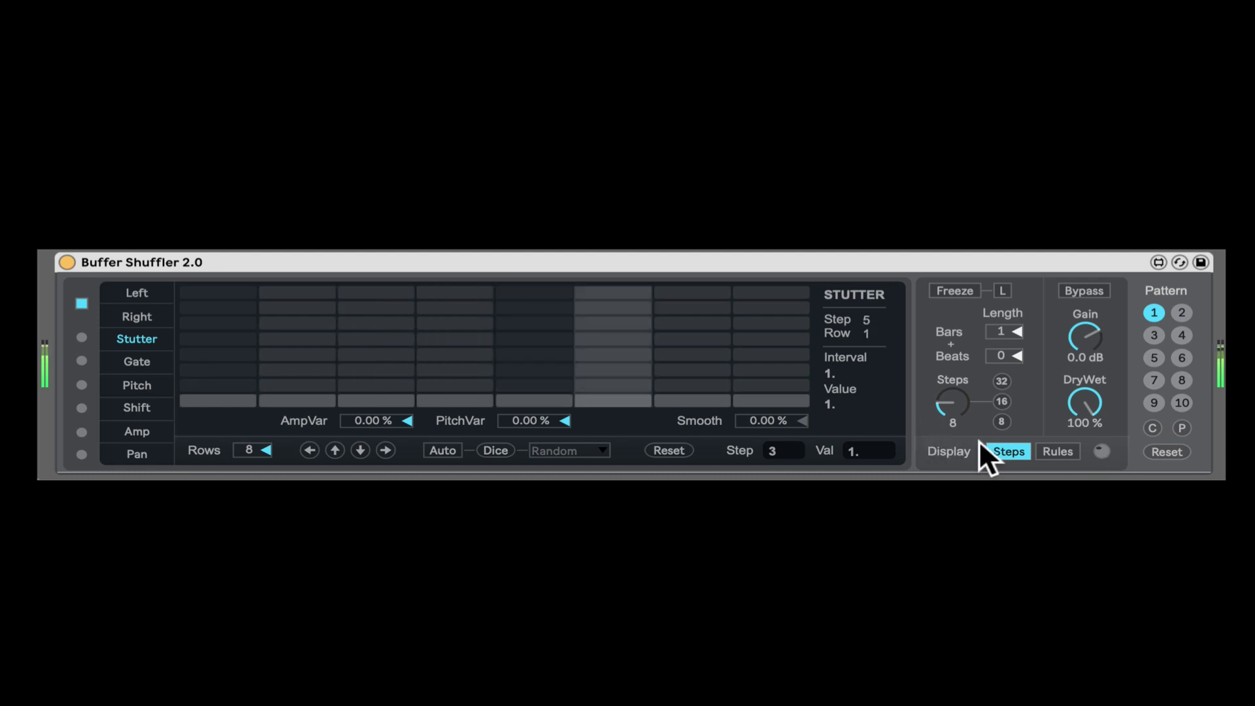
click(1056, 451)
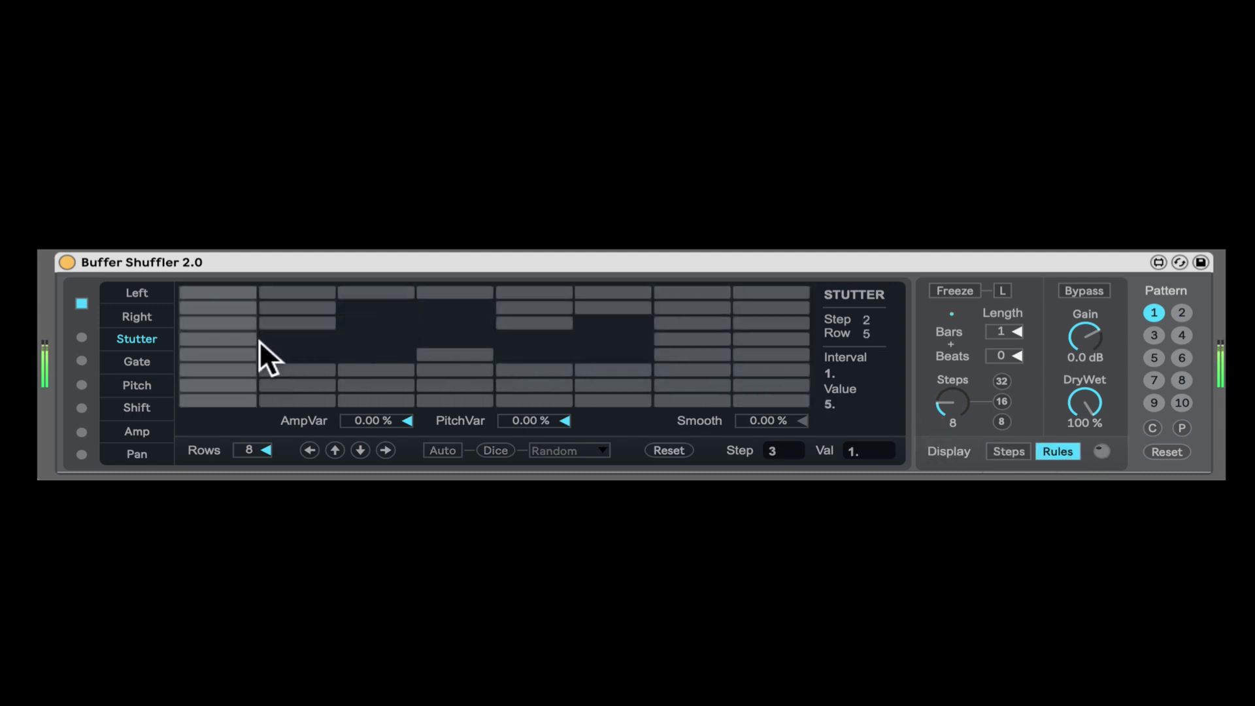
mouse_move(742, 304)
mouse_down()
mouse_move(747, 351)
mouse_move(588, 385)
mouse_up()
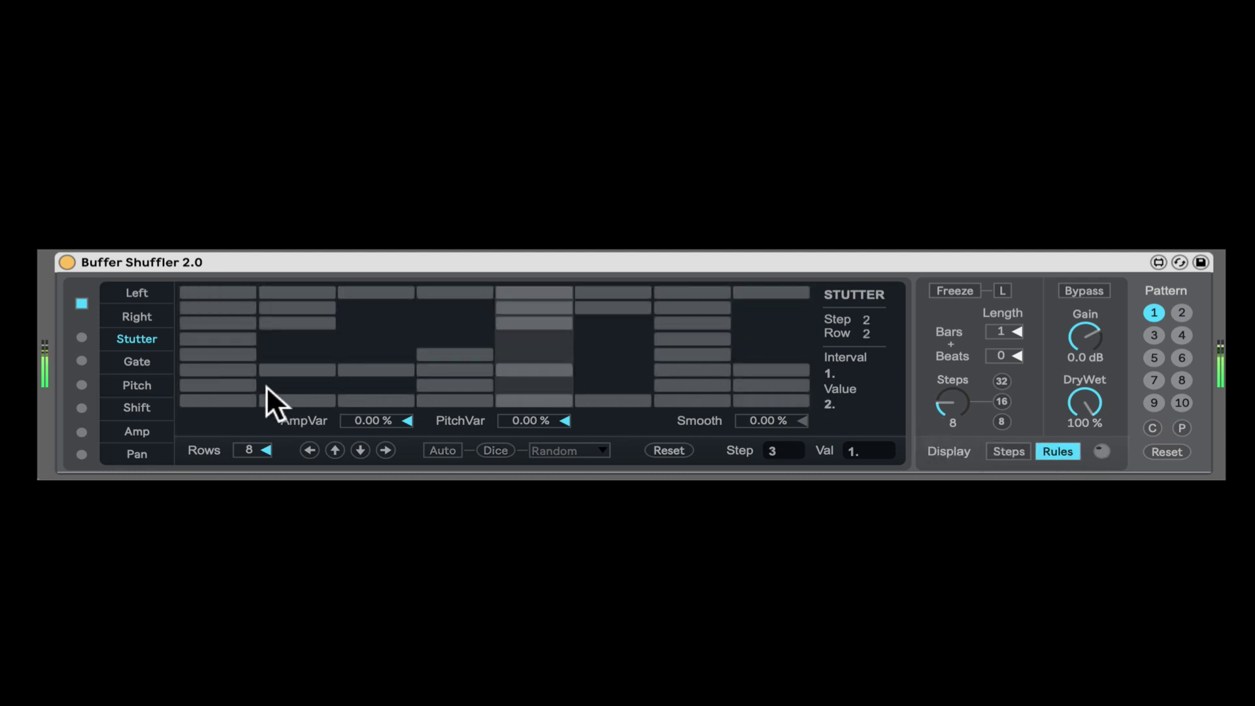
Reset all Left-lane rules, then switch off a diagonal band of Left rule cells.
click(137, 293)
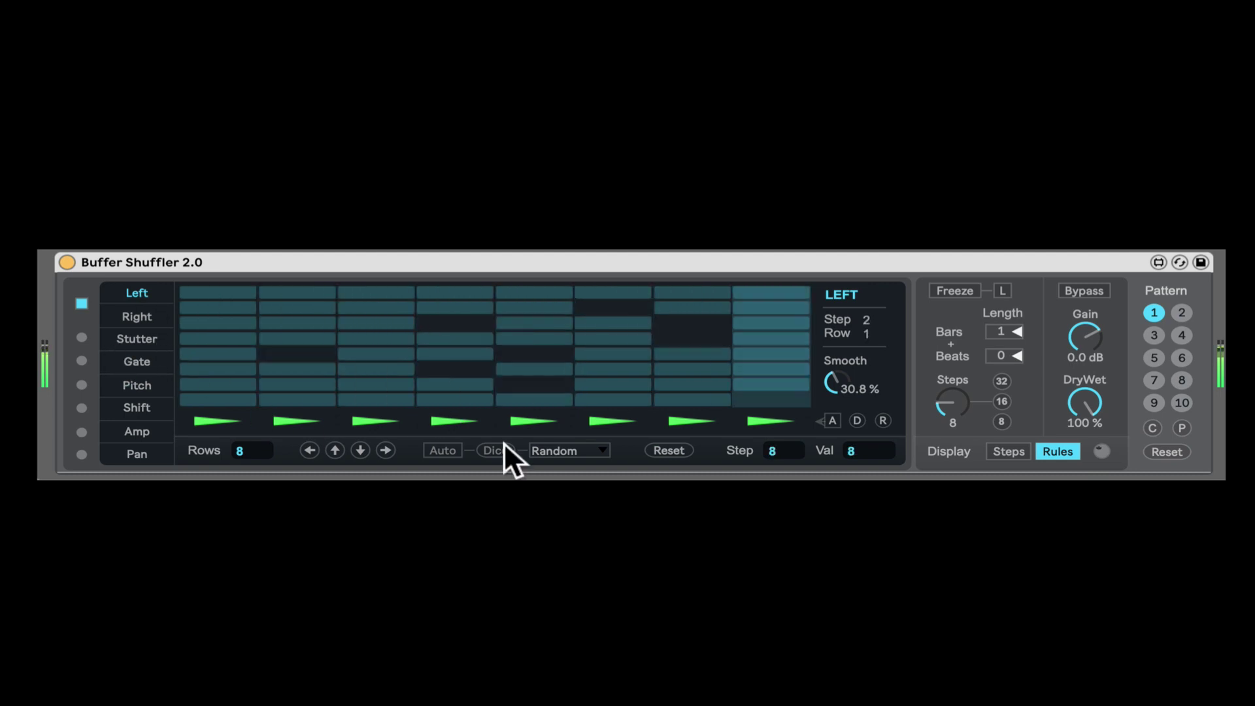
click(682, 447)
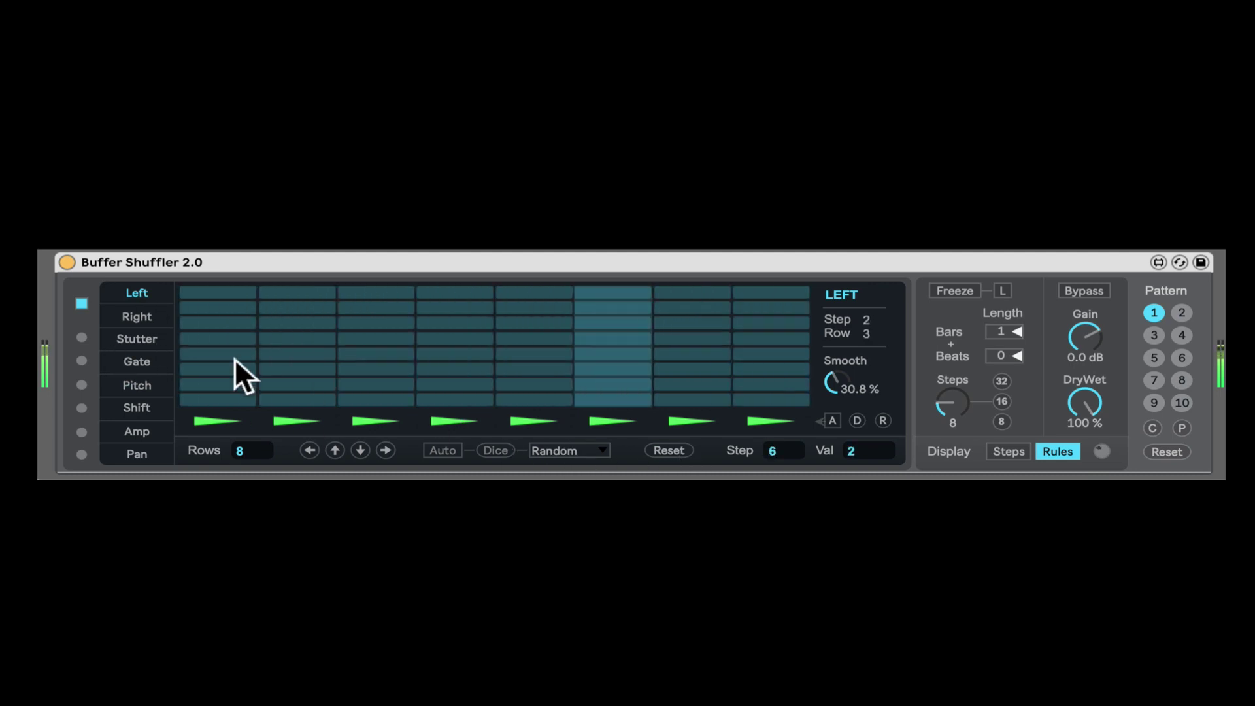
click(1003, 453)
click(1057, 451)
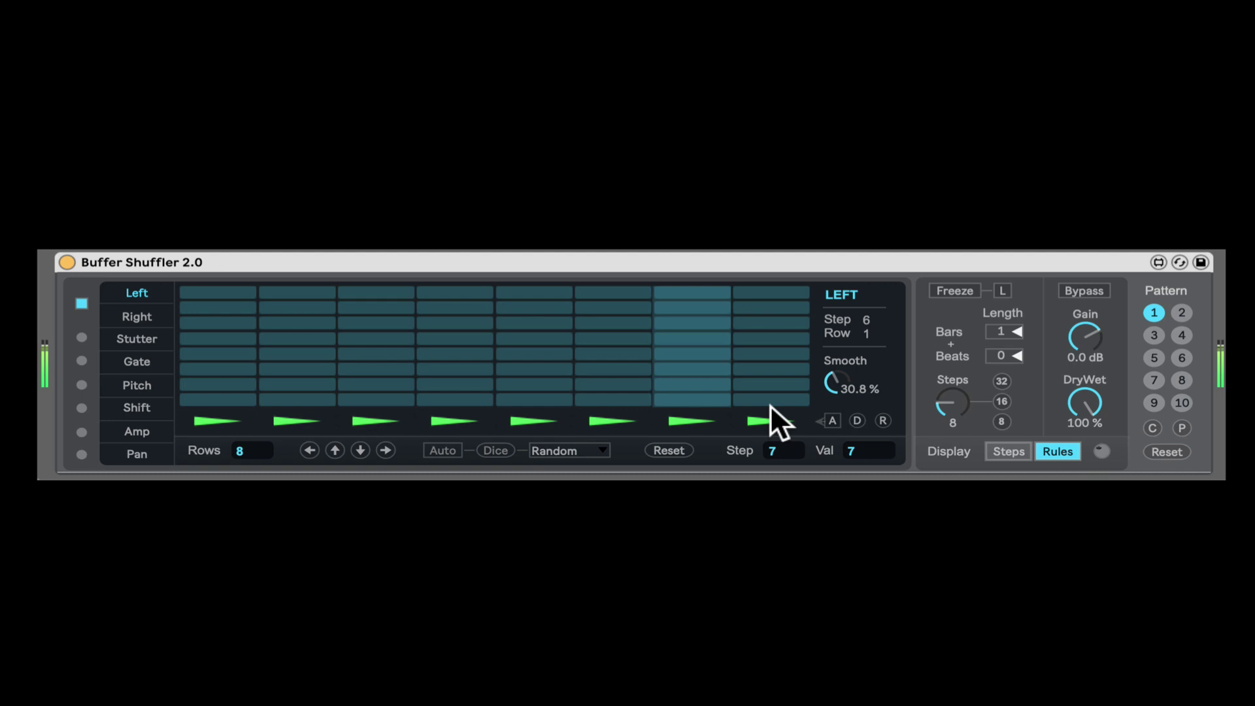
mouse_move(770, 404)
mouse_down()
mouse_move(388, 337)
mouse_move(657, 418)
mouse_up()
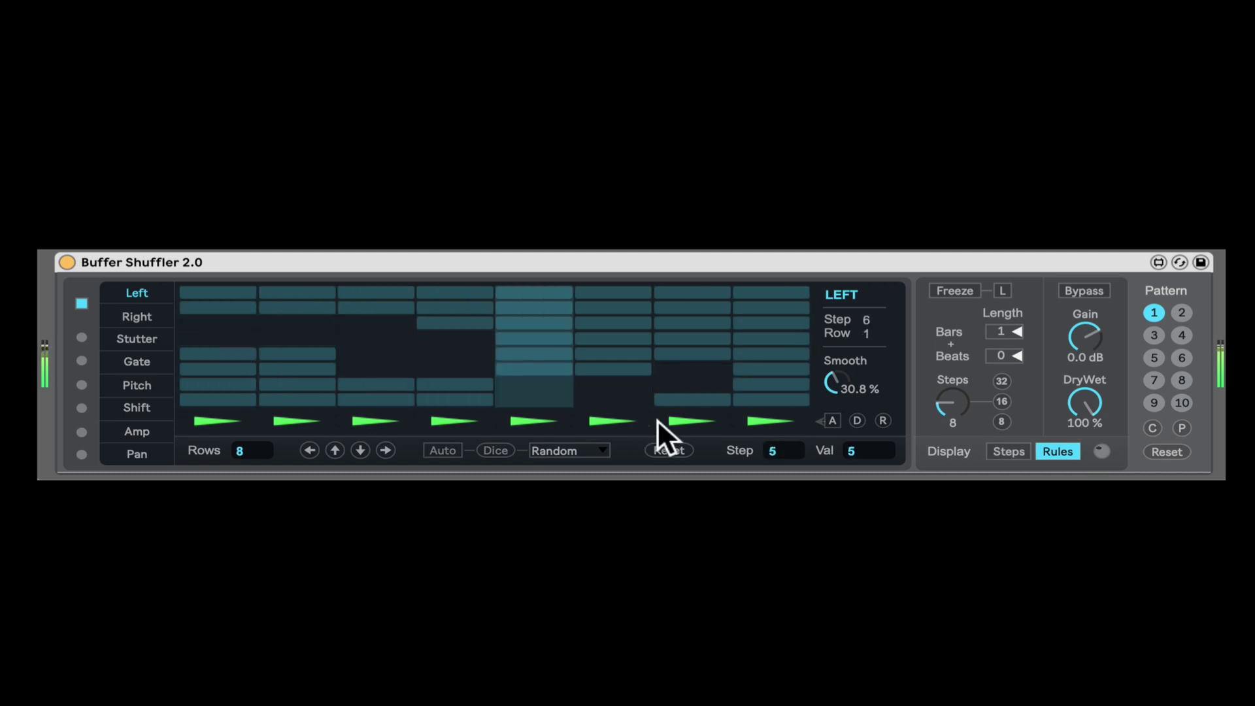
Reset the Left rules, rule out a few cells, then view the step pattern.
click(682, 447)
mouse_move(697, 360)
mouse_down()
mouse_move(246, 386)
mouse_move(723, 364)
mouse_up()
click(1010, 451)
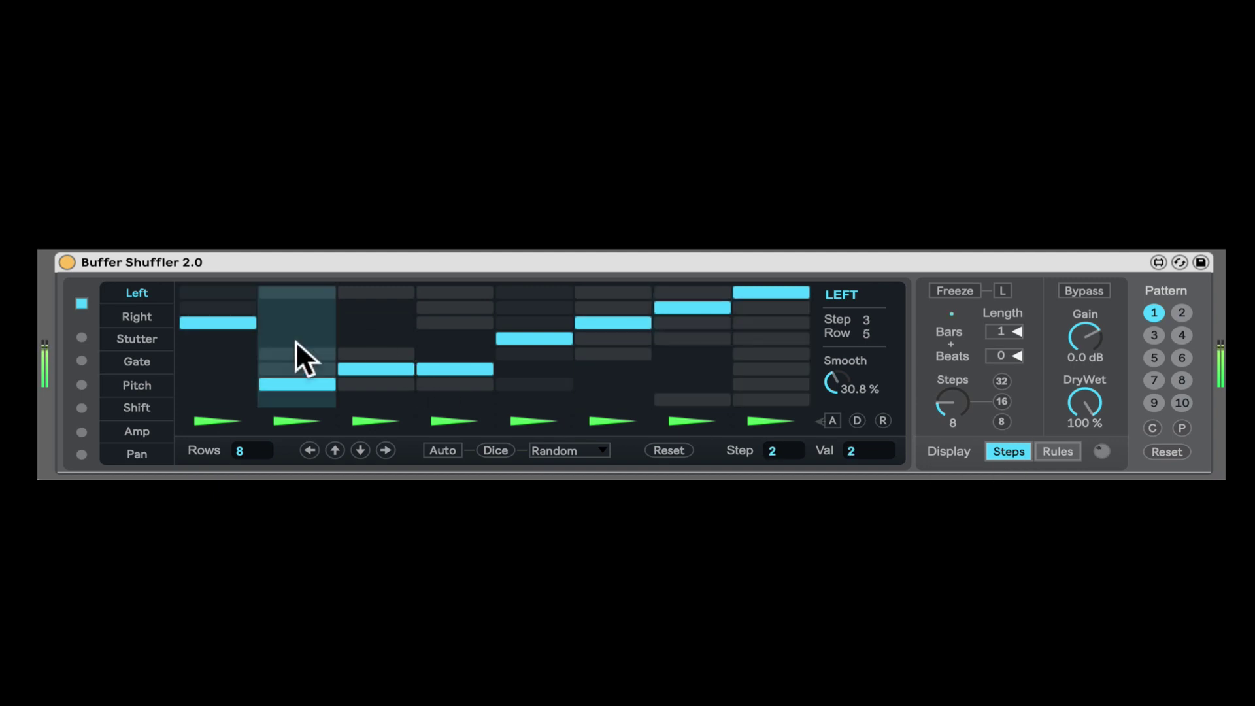
click(653, 449)
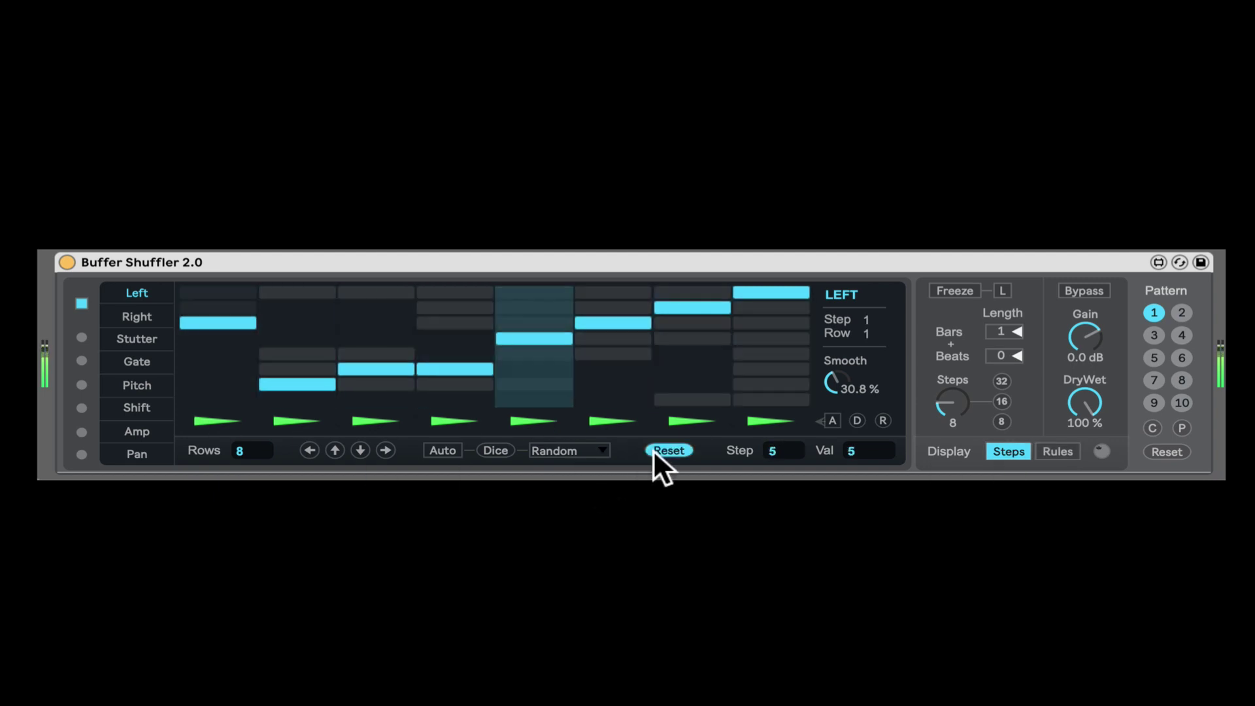
Reset the Left rules again so every row is allowed, then return to Steps view.
click(1058, 451)
click(1008, 451)
click(1049, 451)
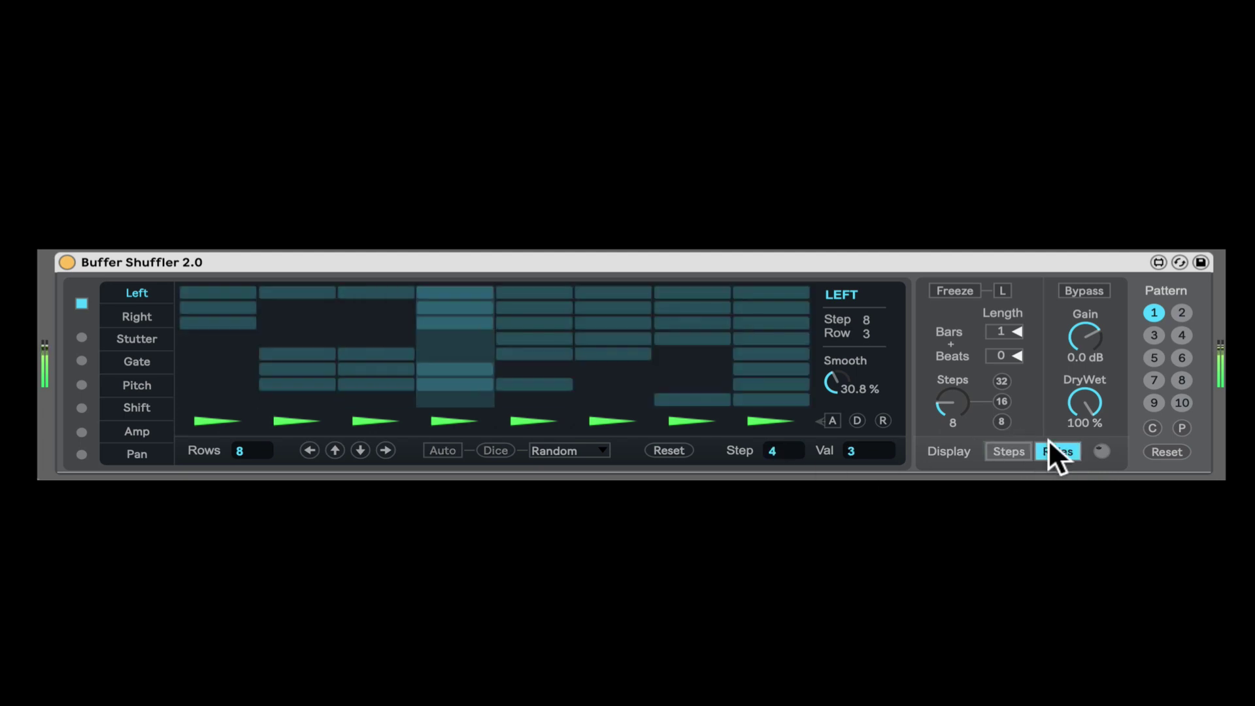
click(657, 451)
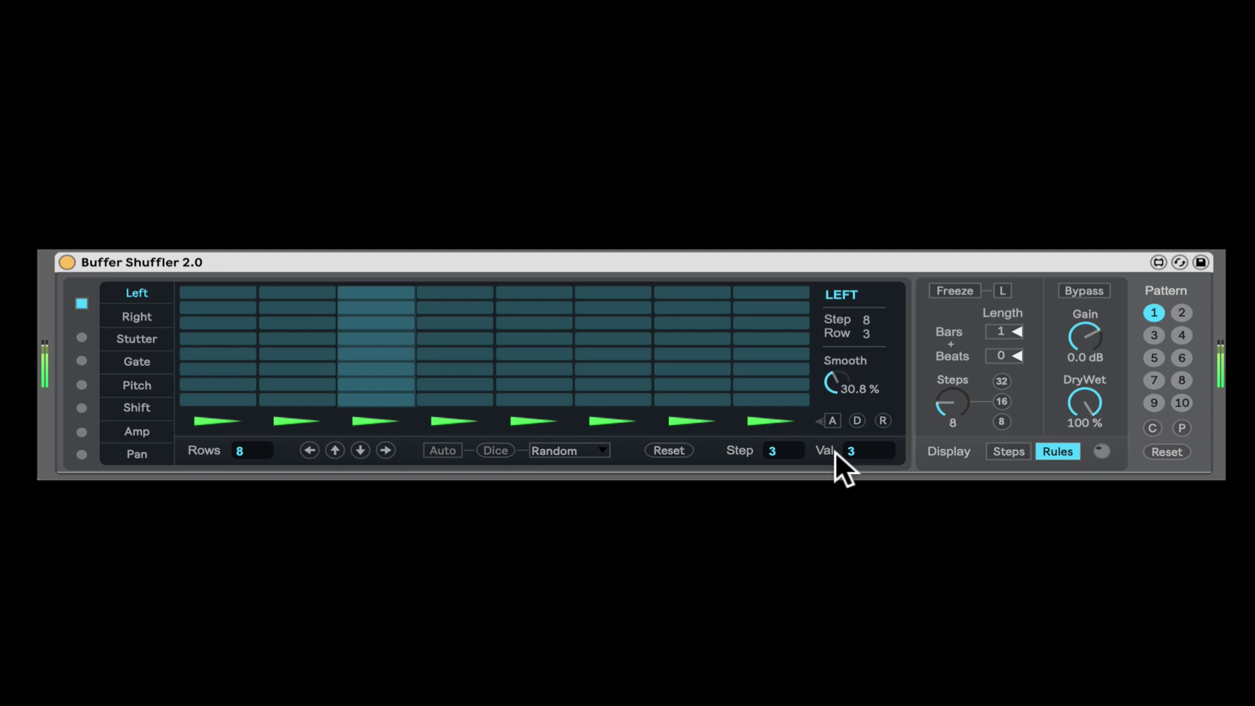
click(1009, 450)
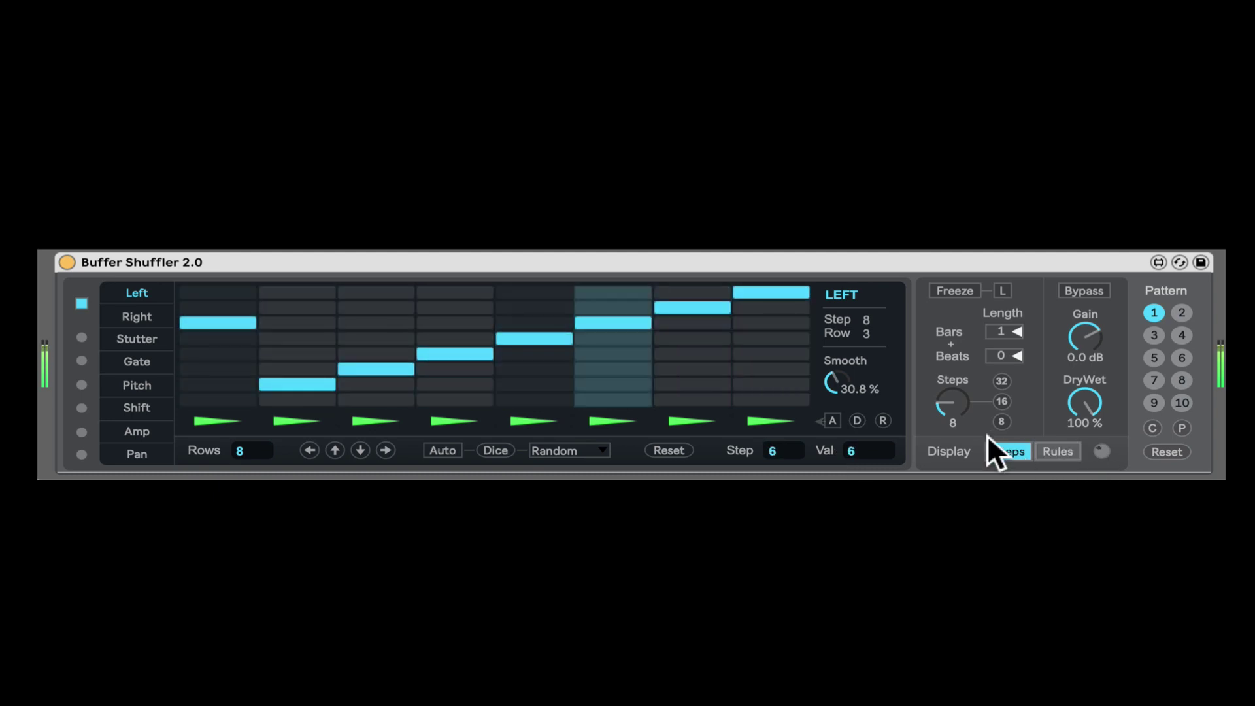
Lower step 1 to complete the staircase, randomize it, then randomize a new pattern in slot 2.
click(240, 401)
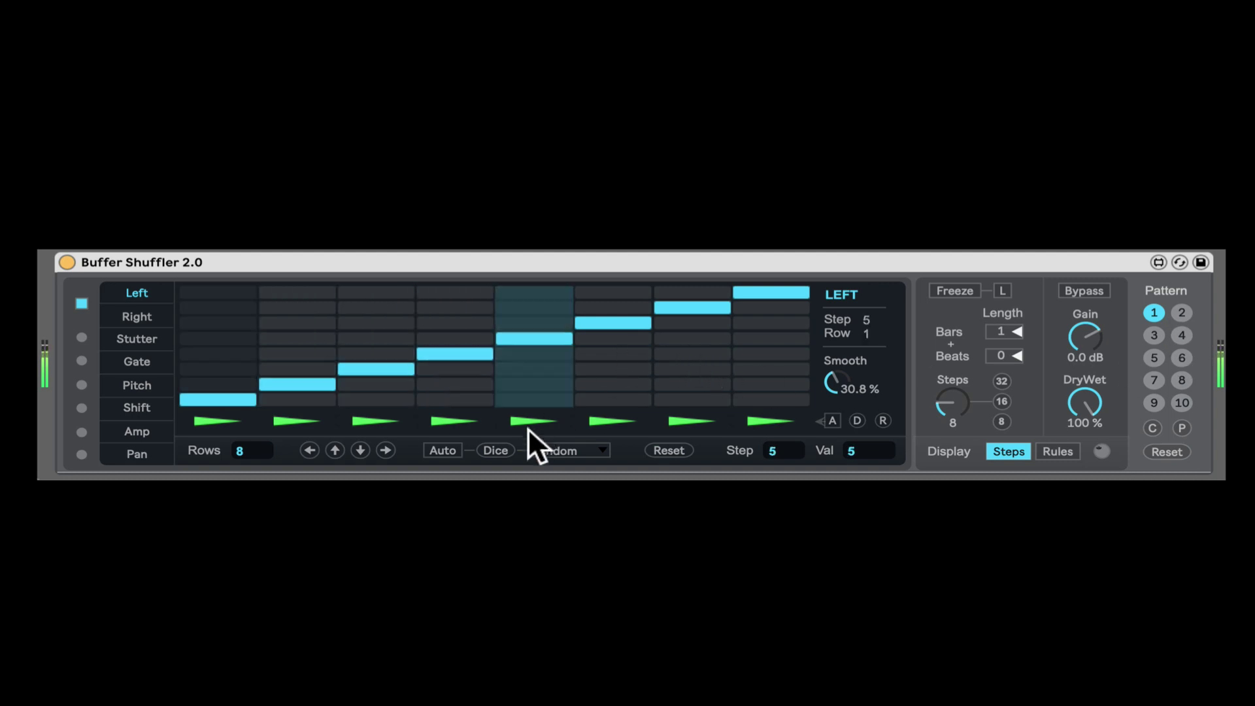
click(497, 450)
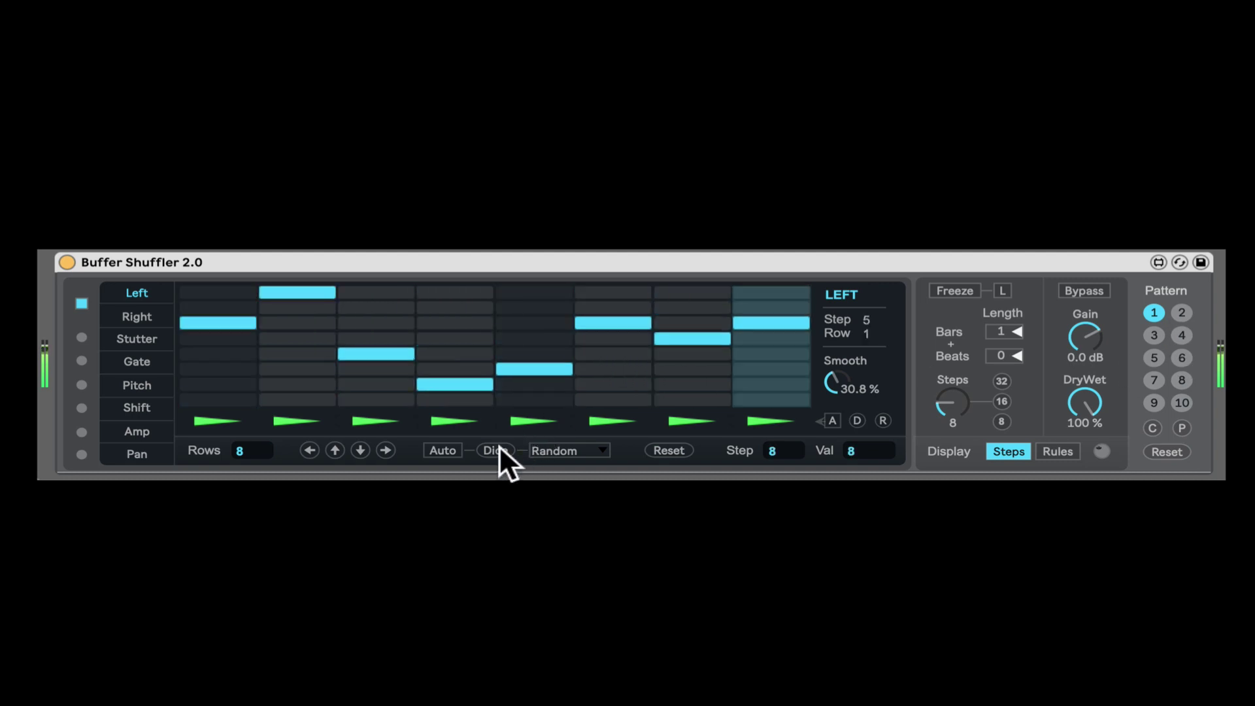
click(1180, 312)
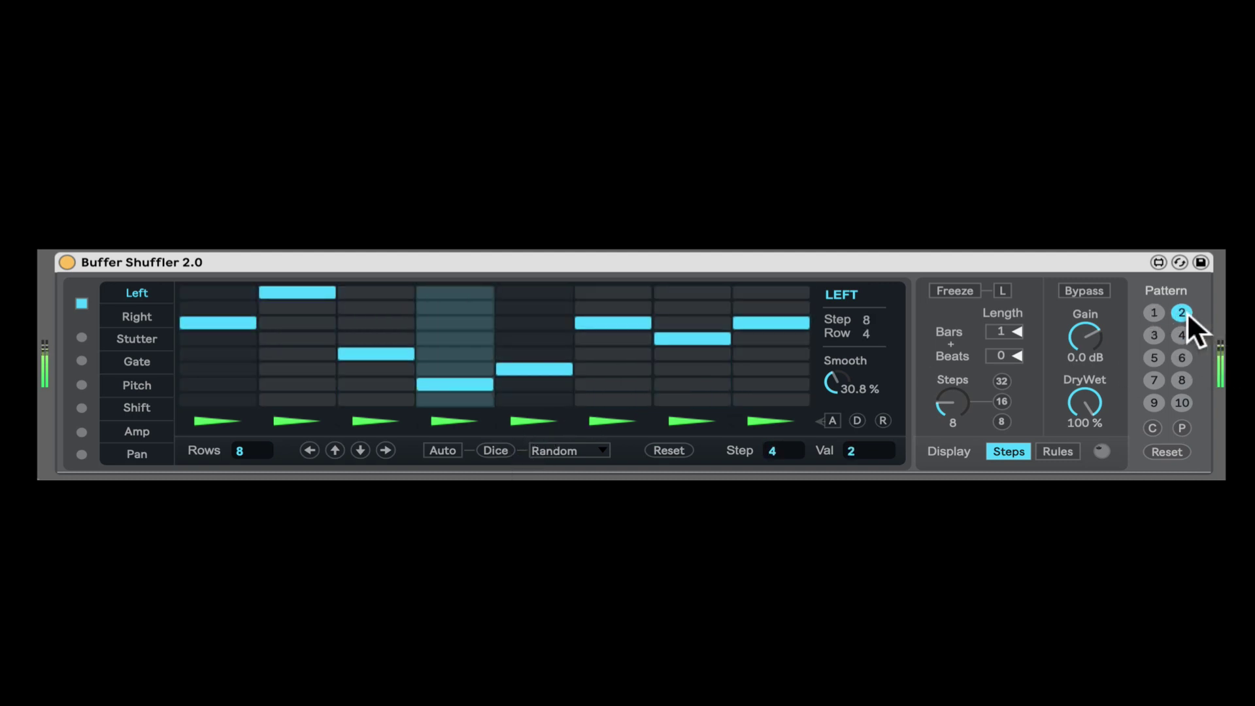
click(493, 451)
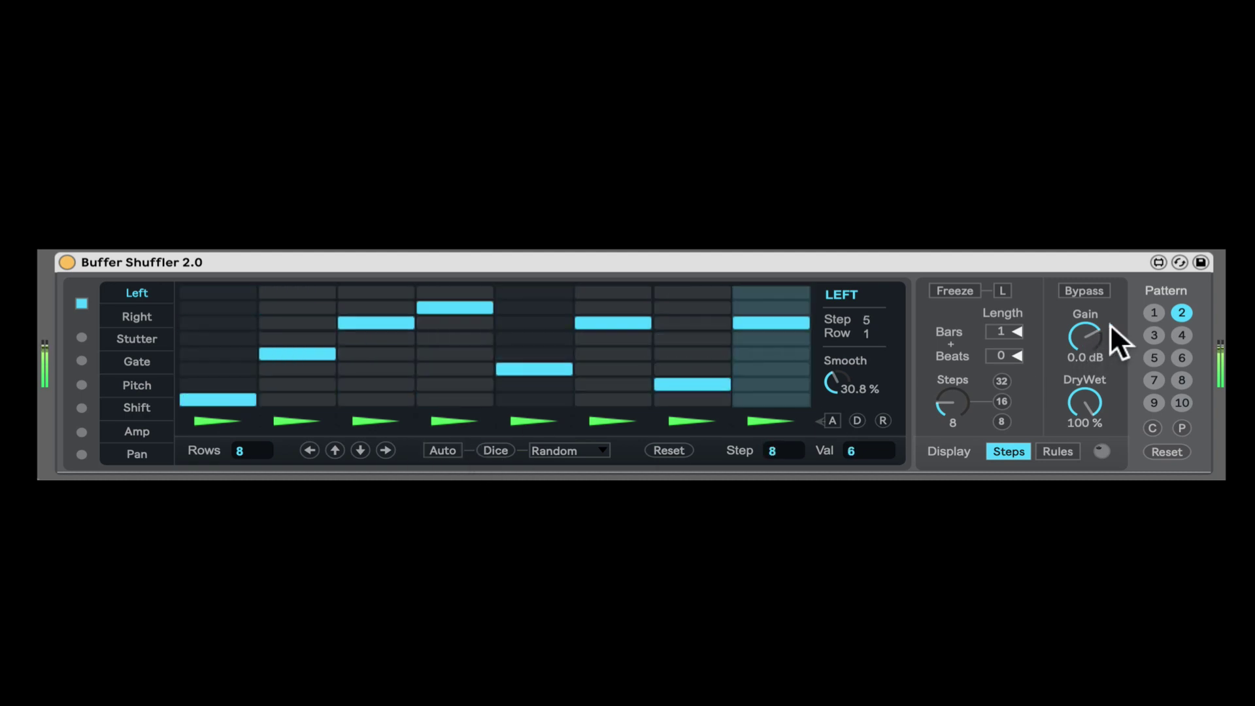
Compare pattern slots 1 and 2, then reset slot 2's Left lane to a staircase.
click(1154, 313)
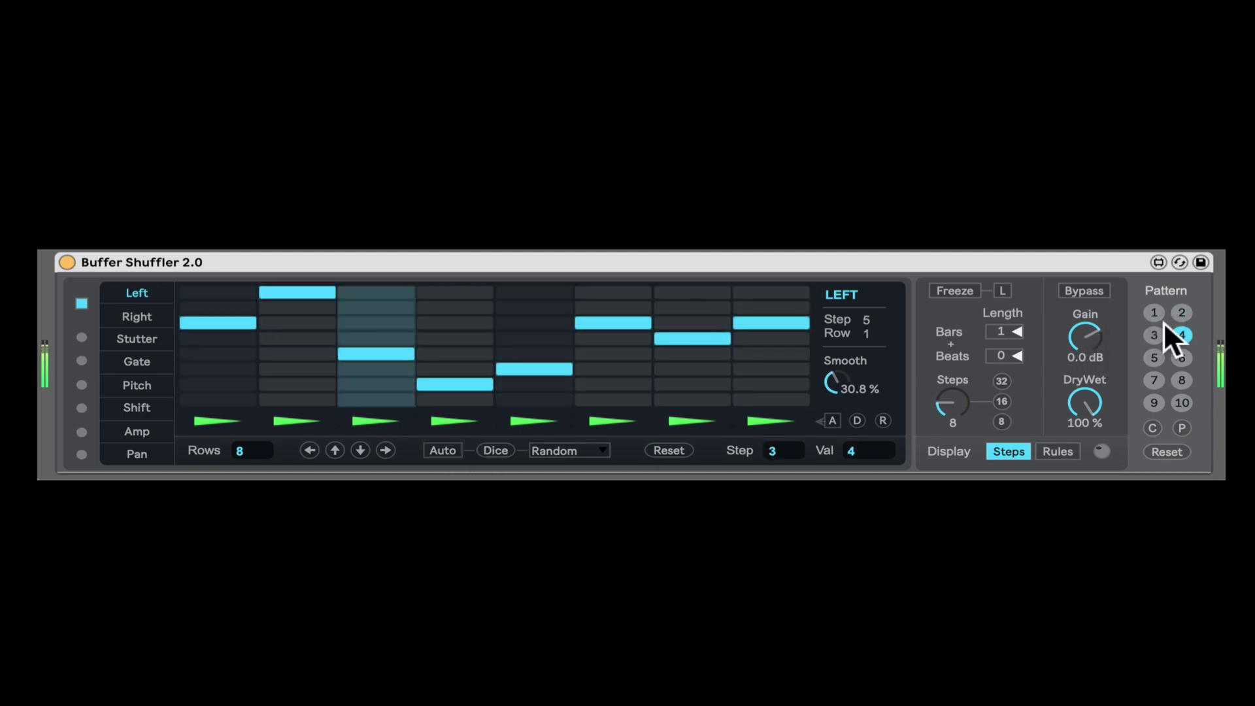
click(1185, 314)
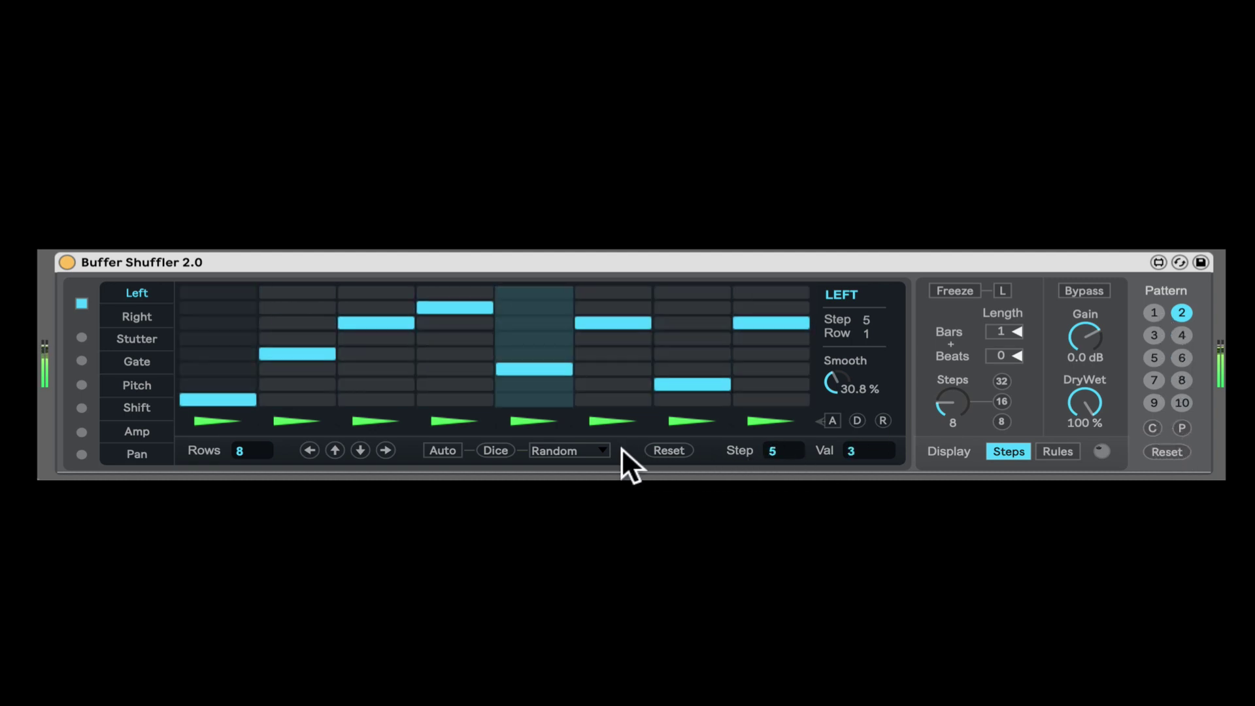
click(683, 448)
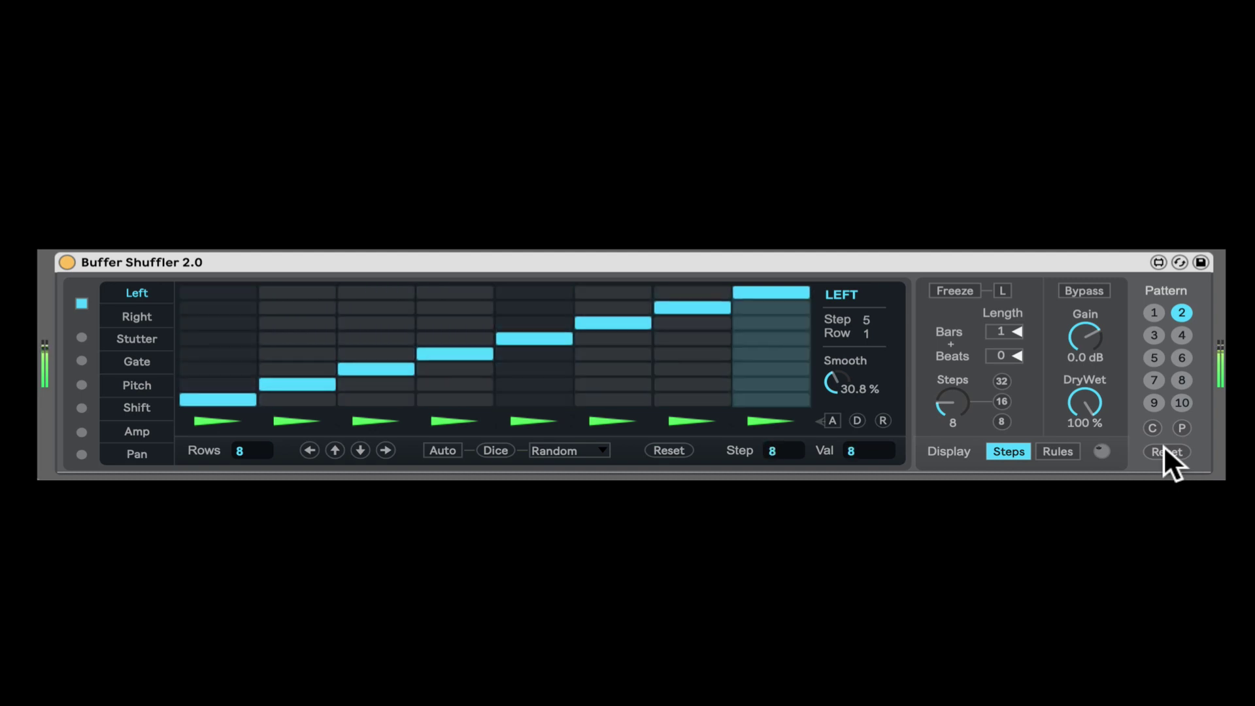
Re-randomize Left, then enable the Gate, Pitch, Shift, Amp and Pan lanes, randomizing Gate.
click(495, 450)
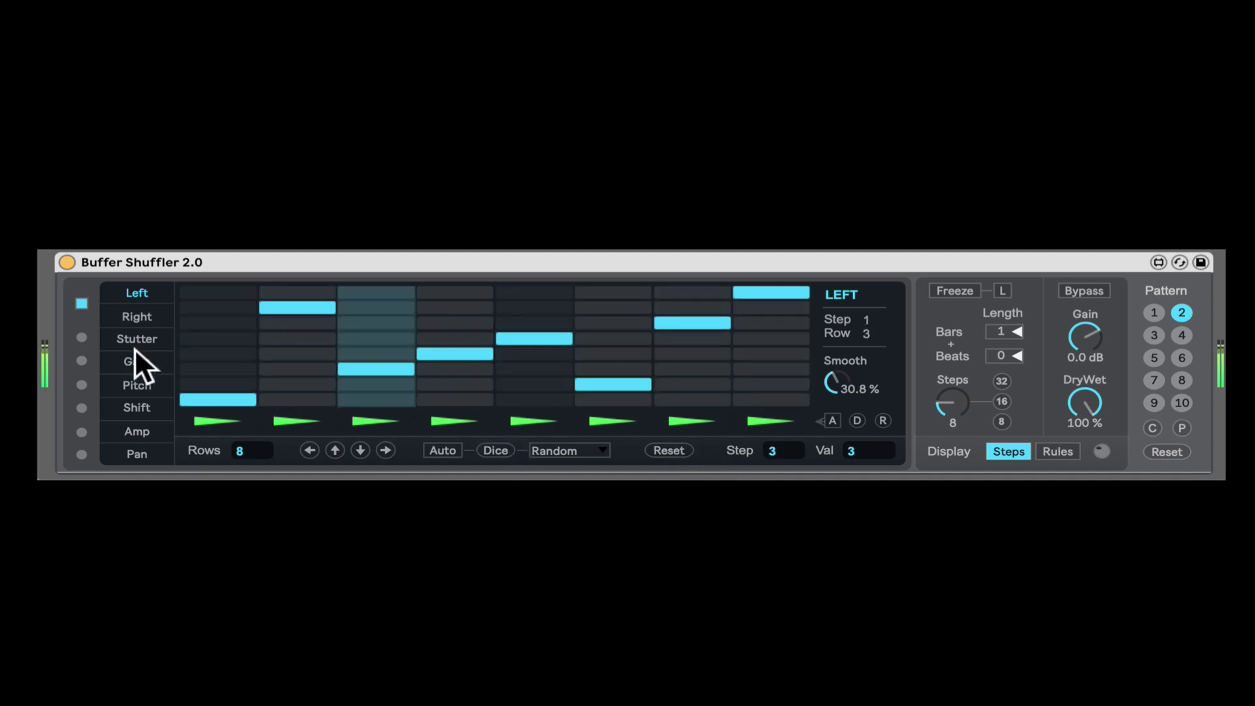
click(135, 360)
click(83, 361)
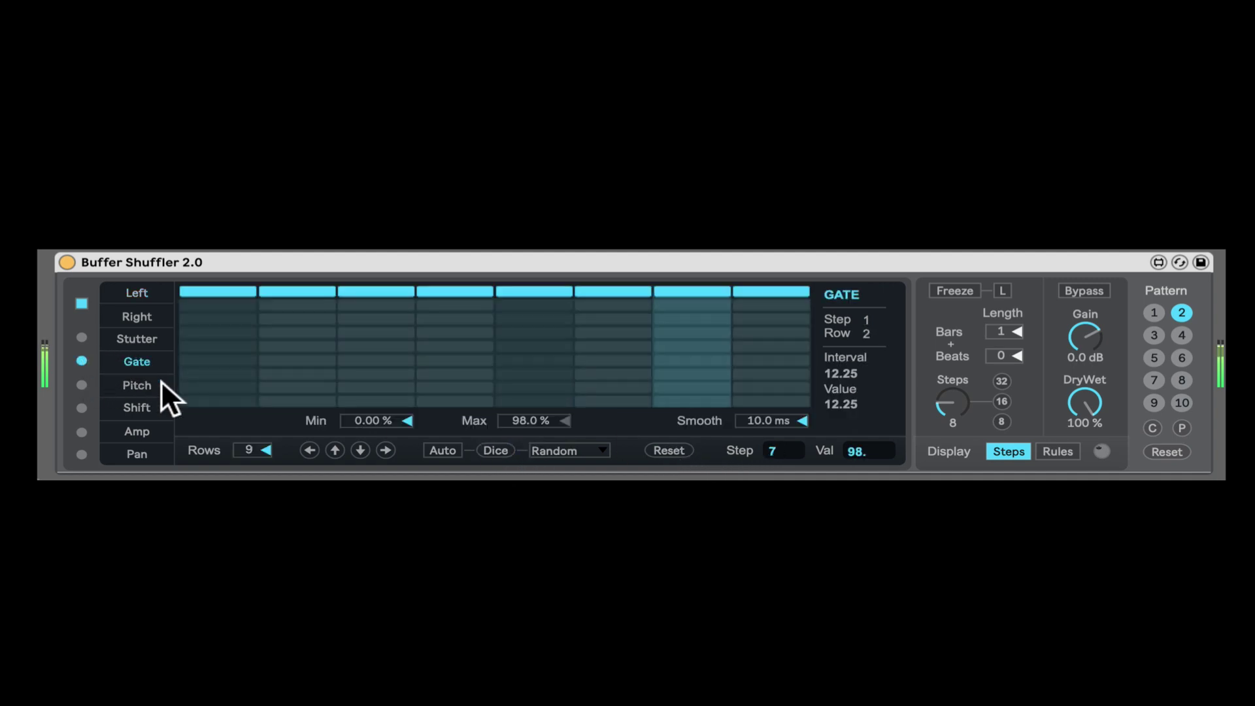
click(502, 450)
click(83, 385)
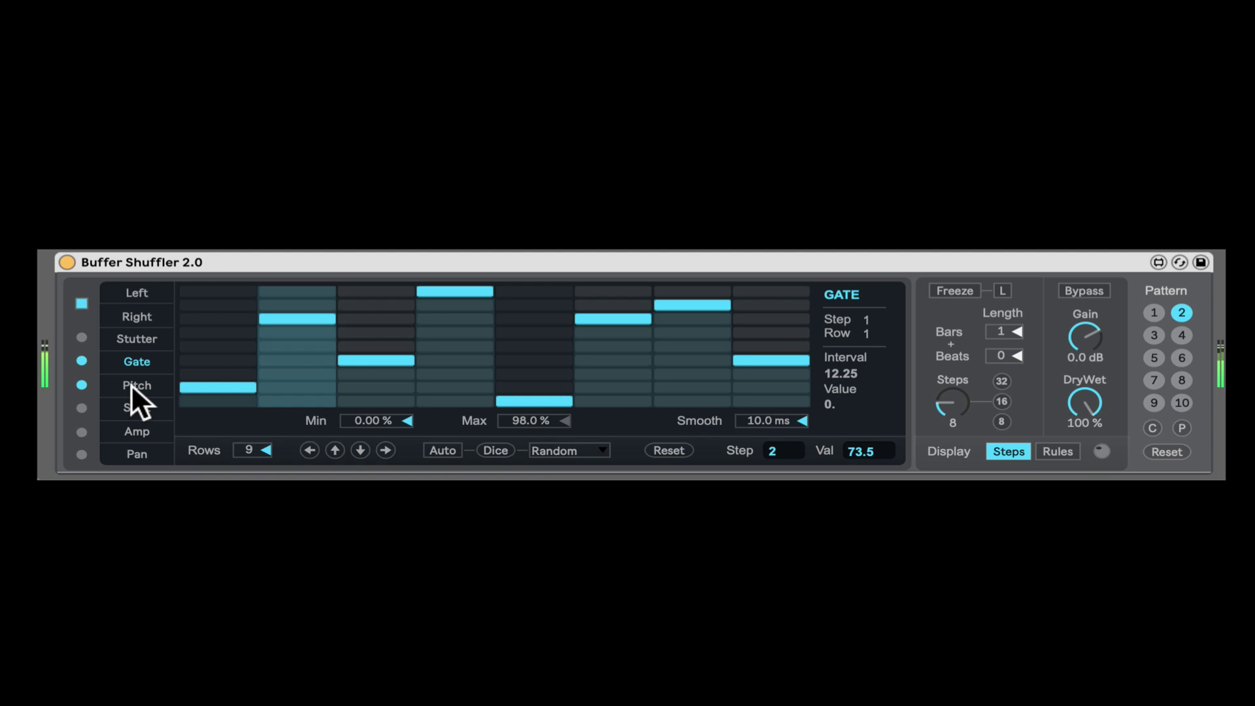
click(131, 383)
click(81, 407)
click(128, 411)
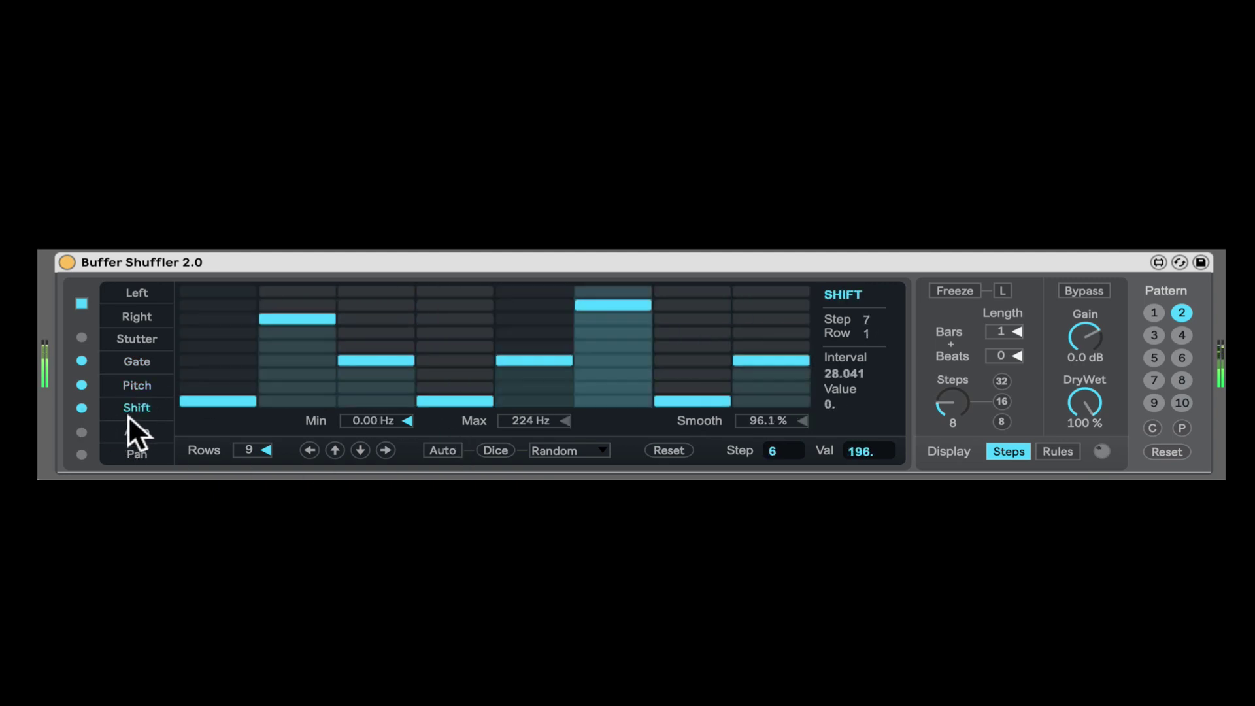
click(108, 428)
click(81, 432)
click(81, 454)
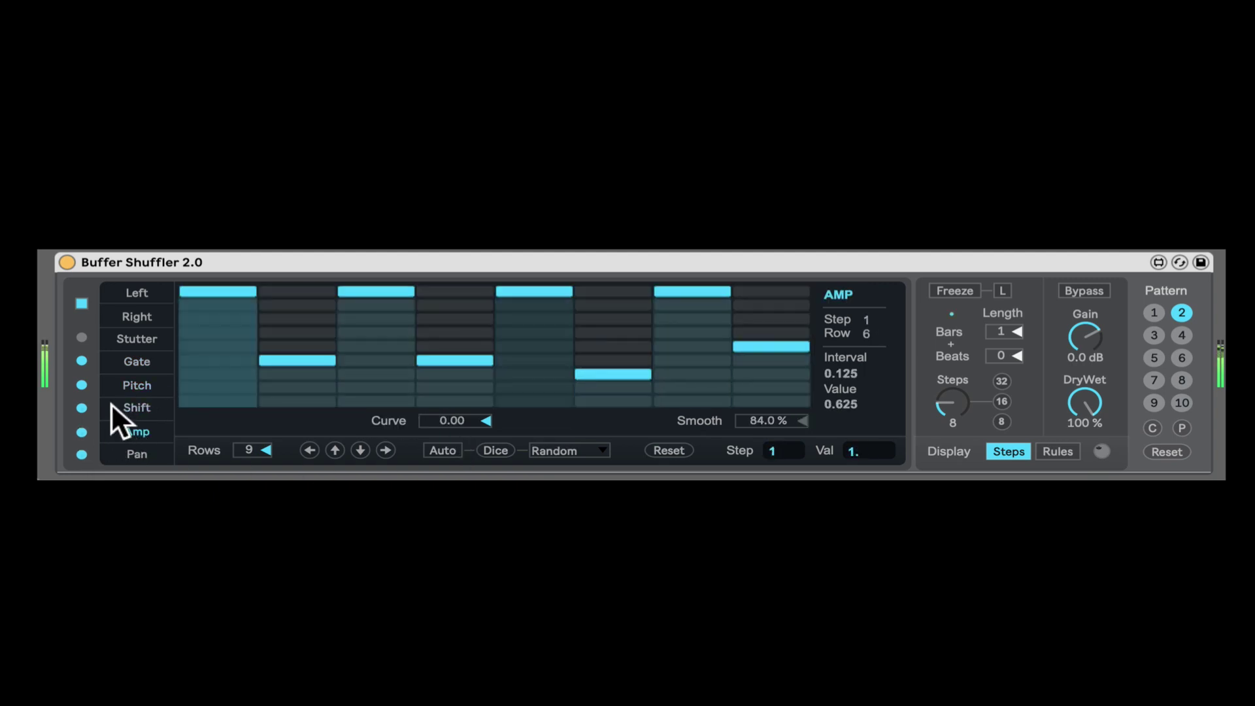
Enable the Stutter lane and roll Dice repeatedly until its steps are scattered.
click(134, 339)
click(79, 336)
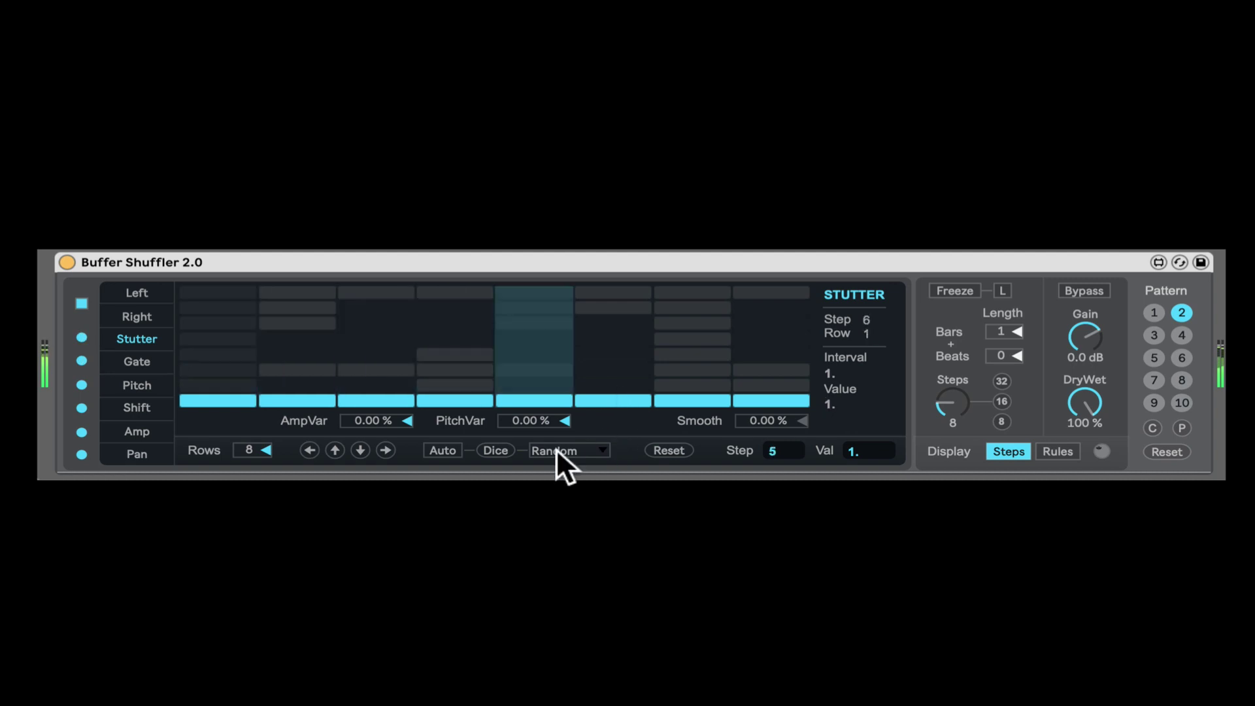
click(494, 449)
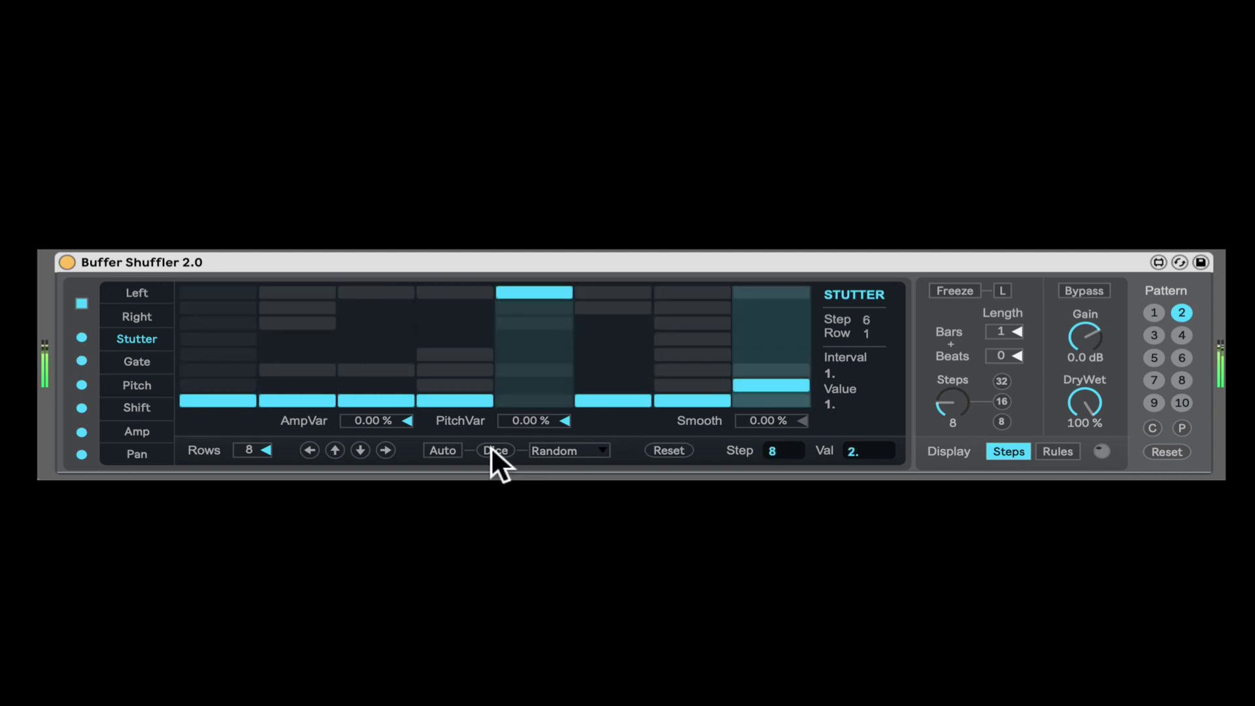
click(498, 449)
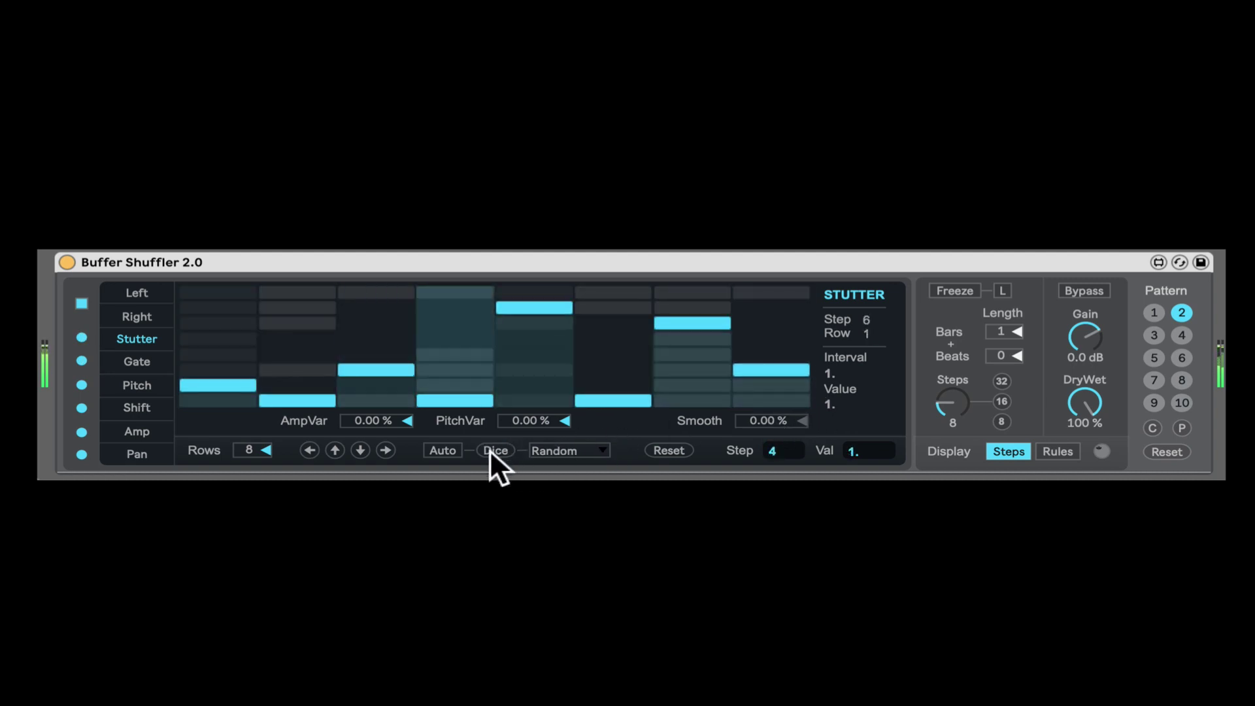
click(491, 450)
click(492, 450)
click(492, 450)
click(492, 450)
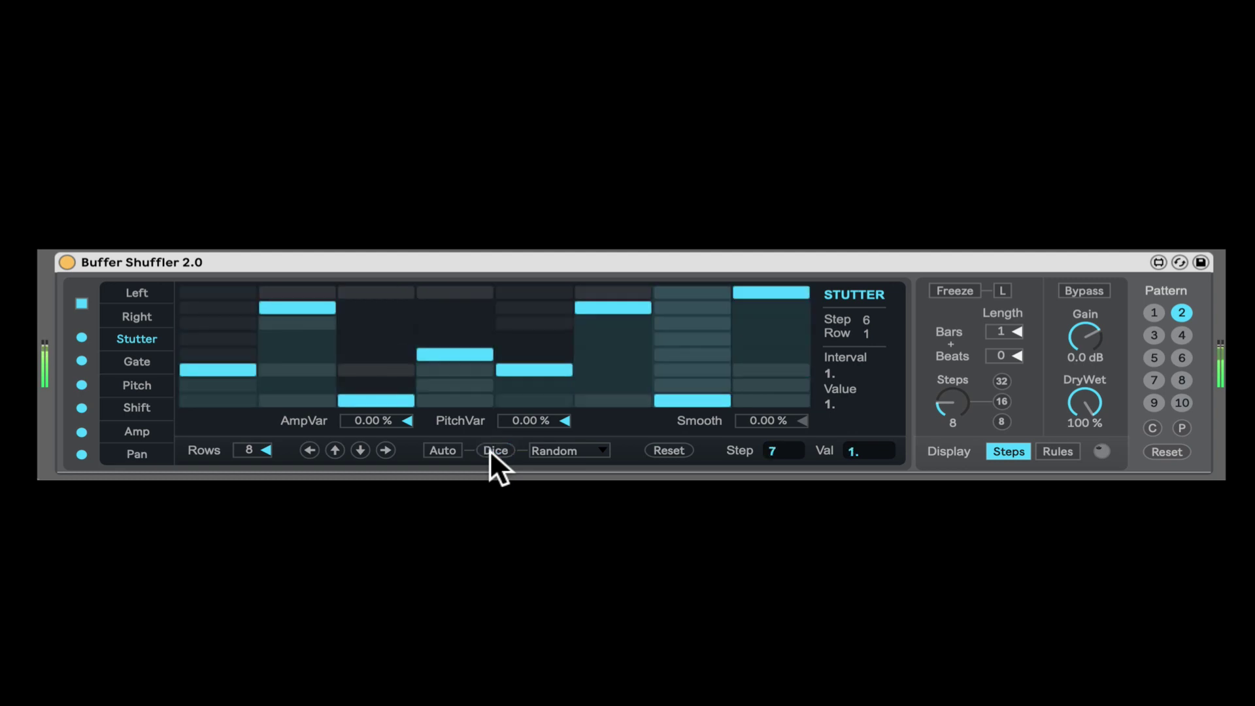
click(491, 450)
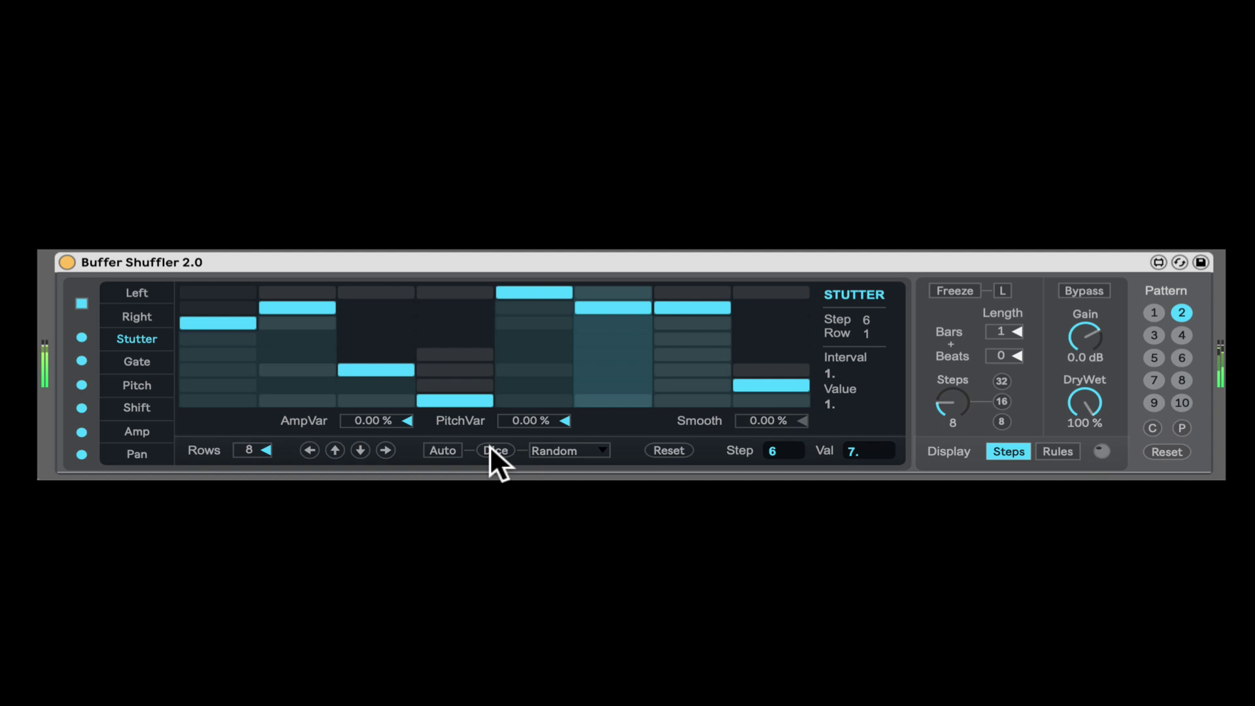
click(491, 451)
click(491, 450)
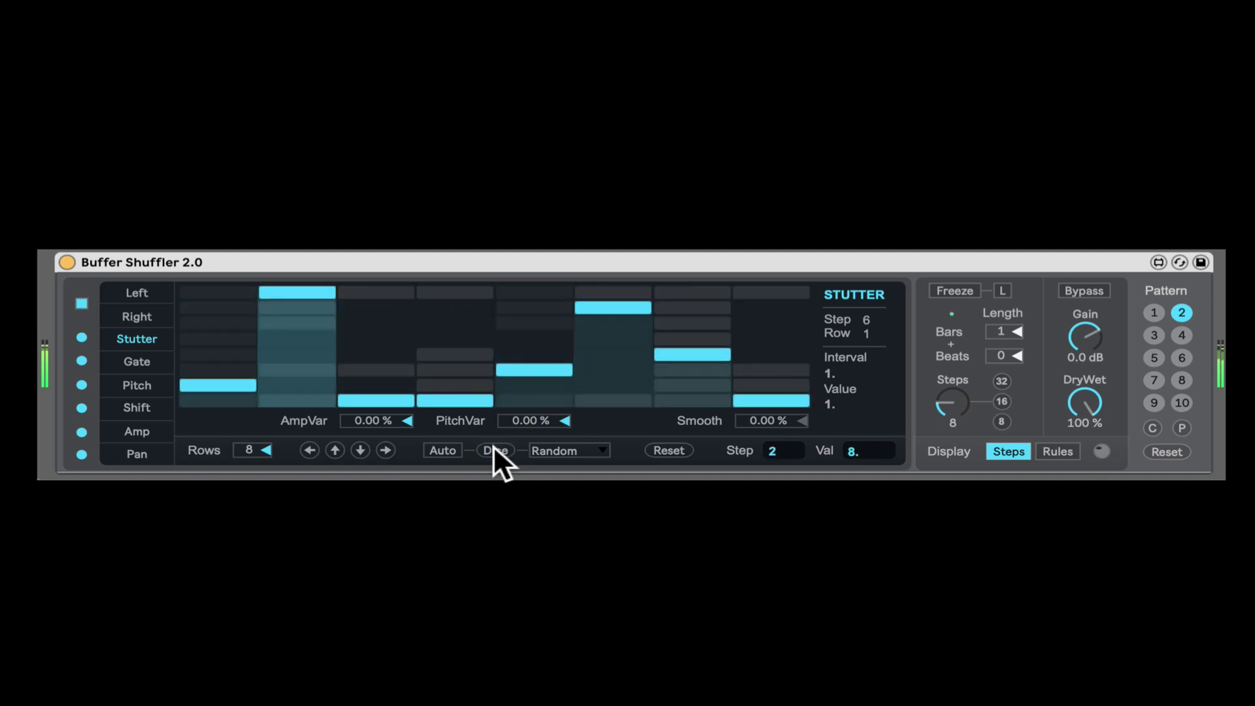